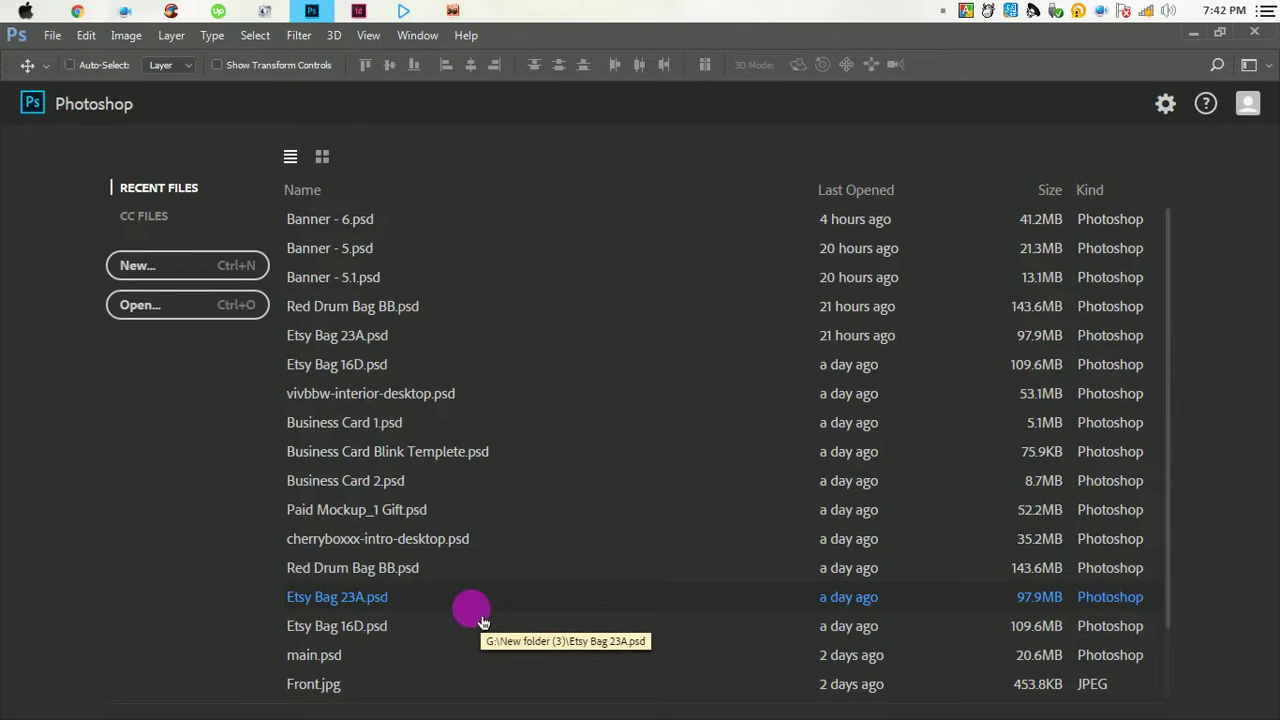
Create Untitled-1 at 1920 × 1080 pixels, 300 ppi, with a white background.
left_click(222, 278)
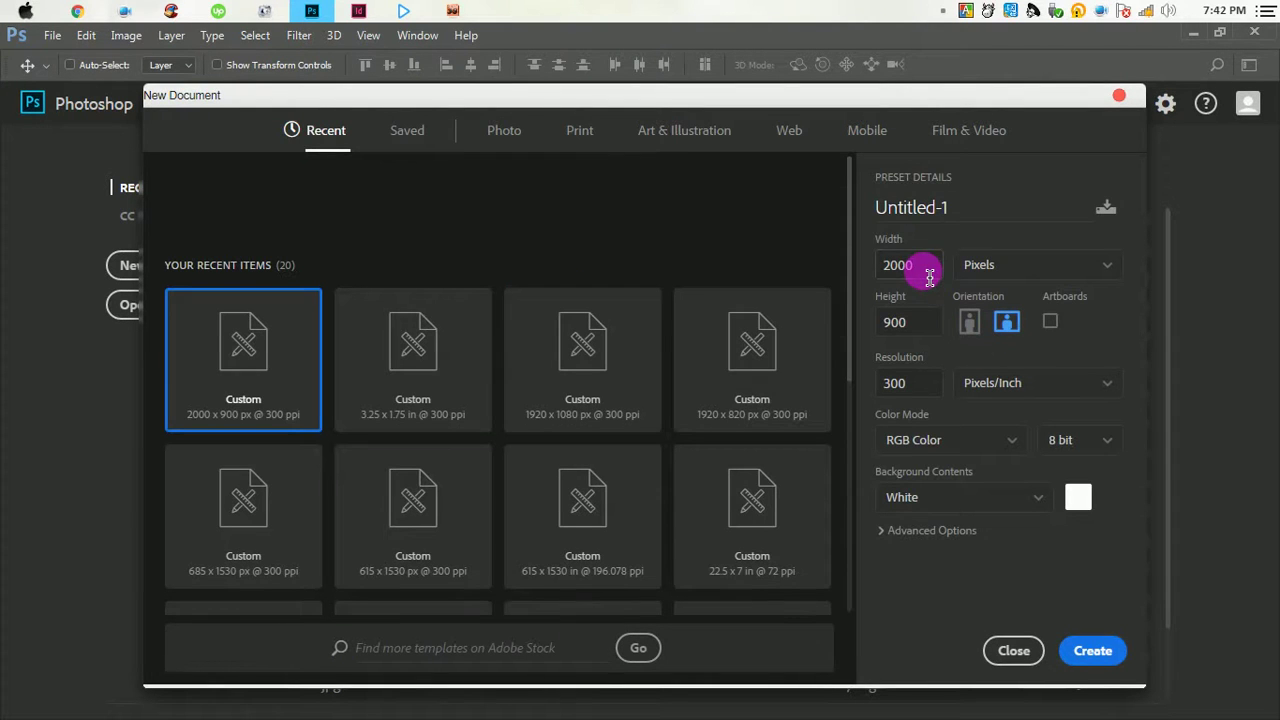
left_click_drag(929, 277, 868, 273)
type("192")
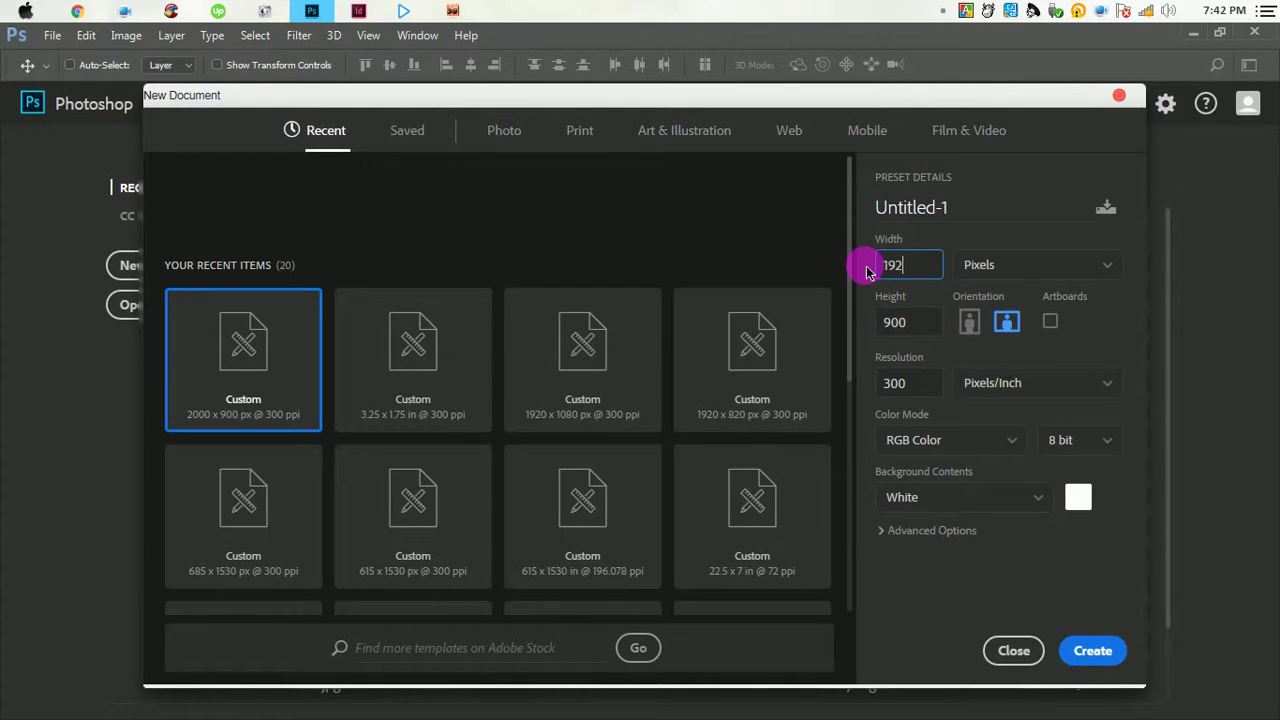
type("0")
left_click_drag(930, 322, 872, 323)
type("1")
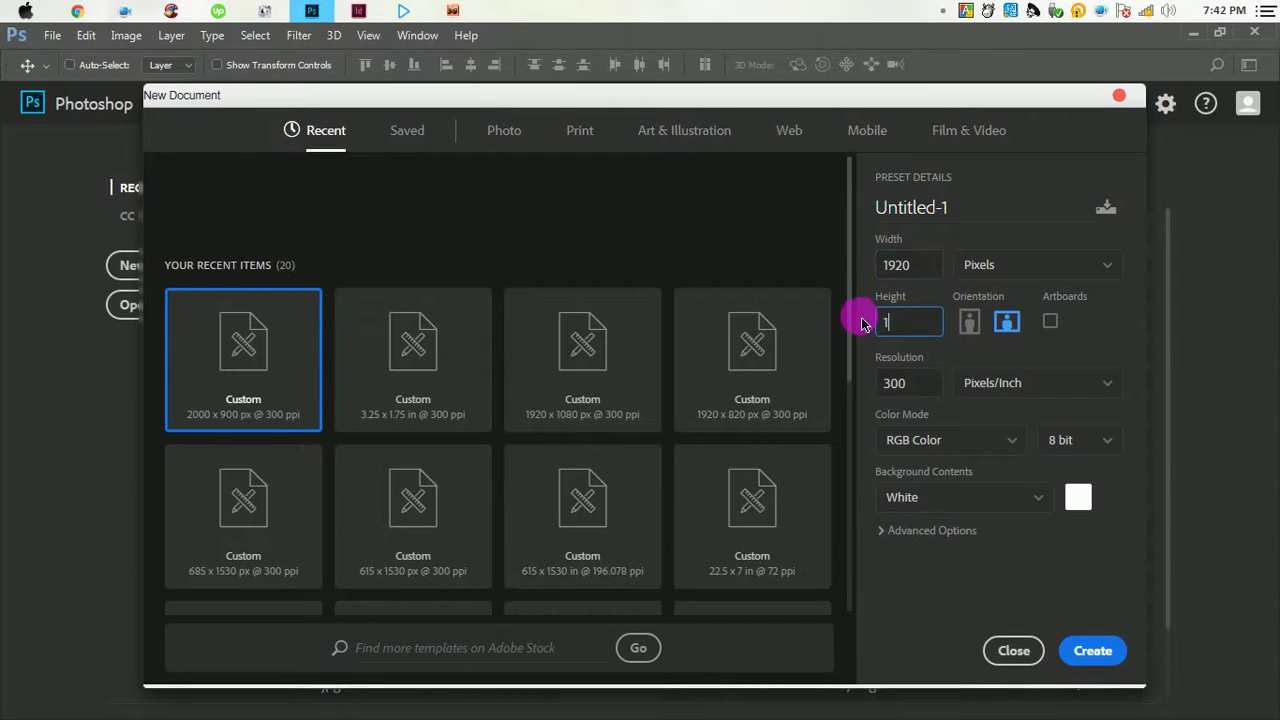
type("080")
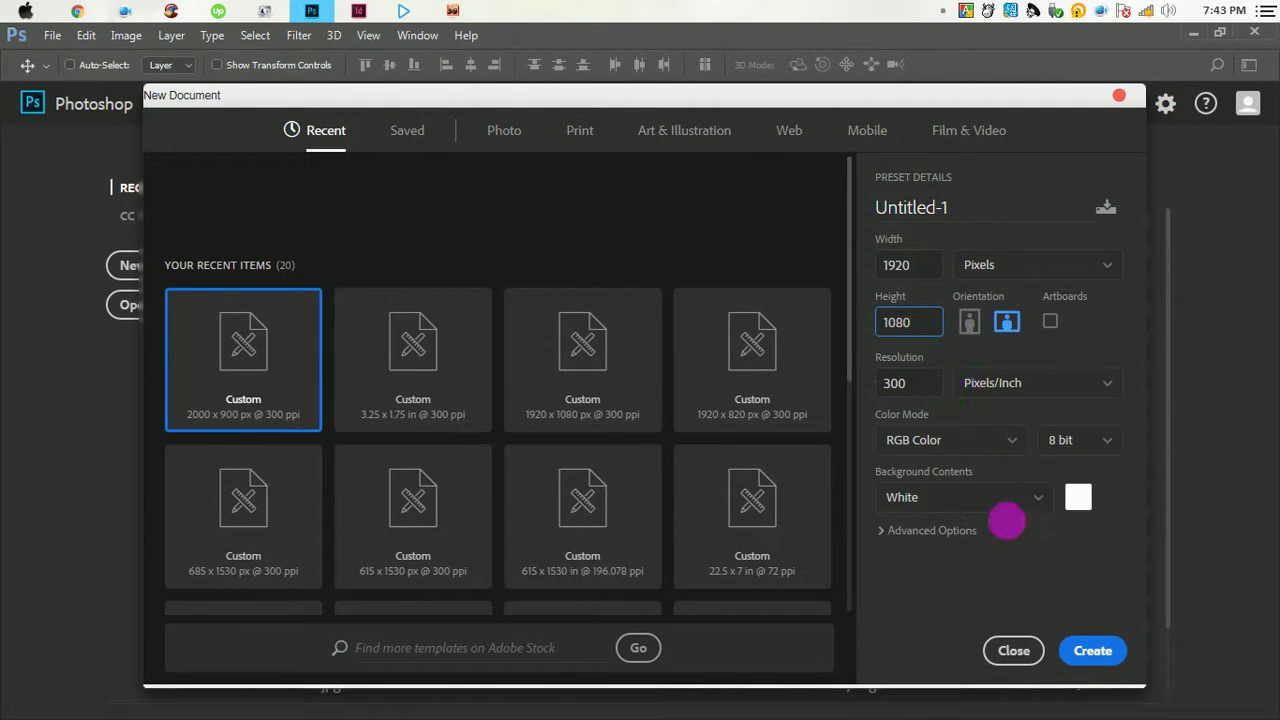
left_click(1100, 662)
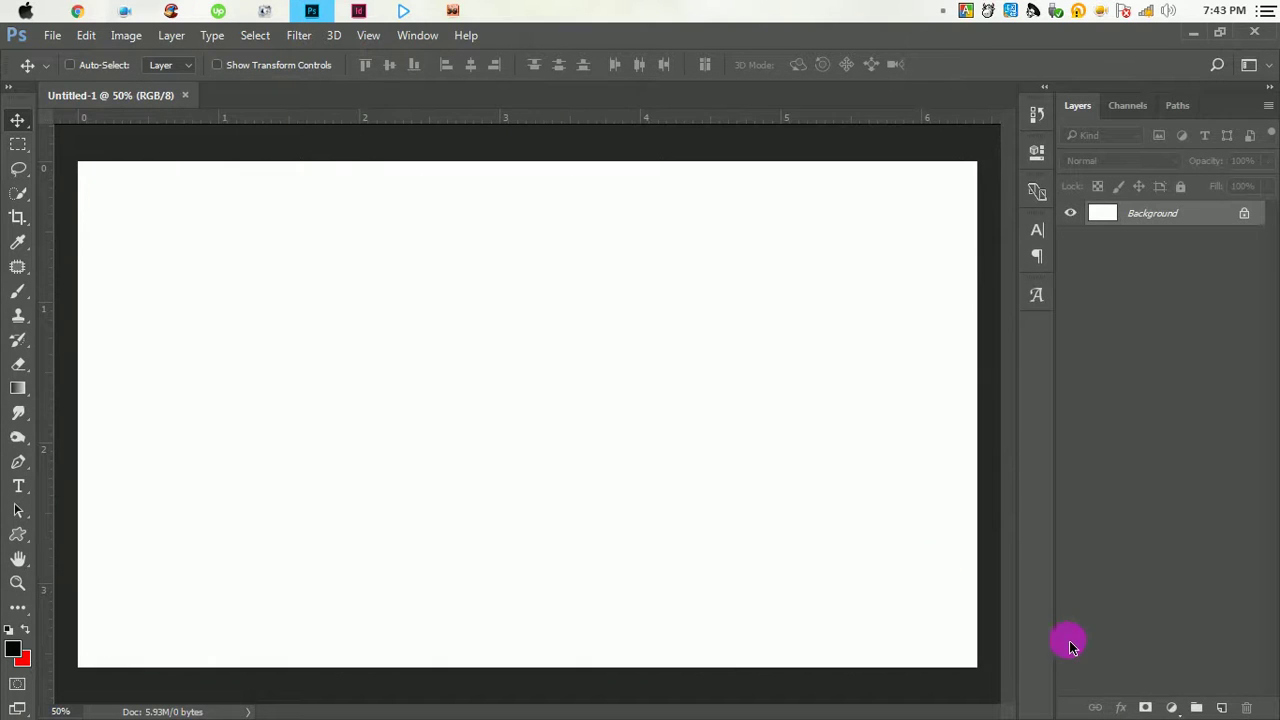
Drag the brick-wall-free-textures-01 image from the desktop onto the canvas and enlarge it to fill.
left_click(603, 388, "alt")
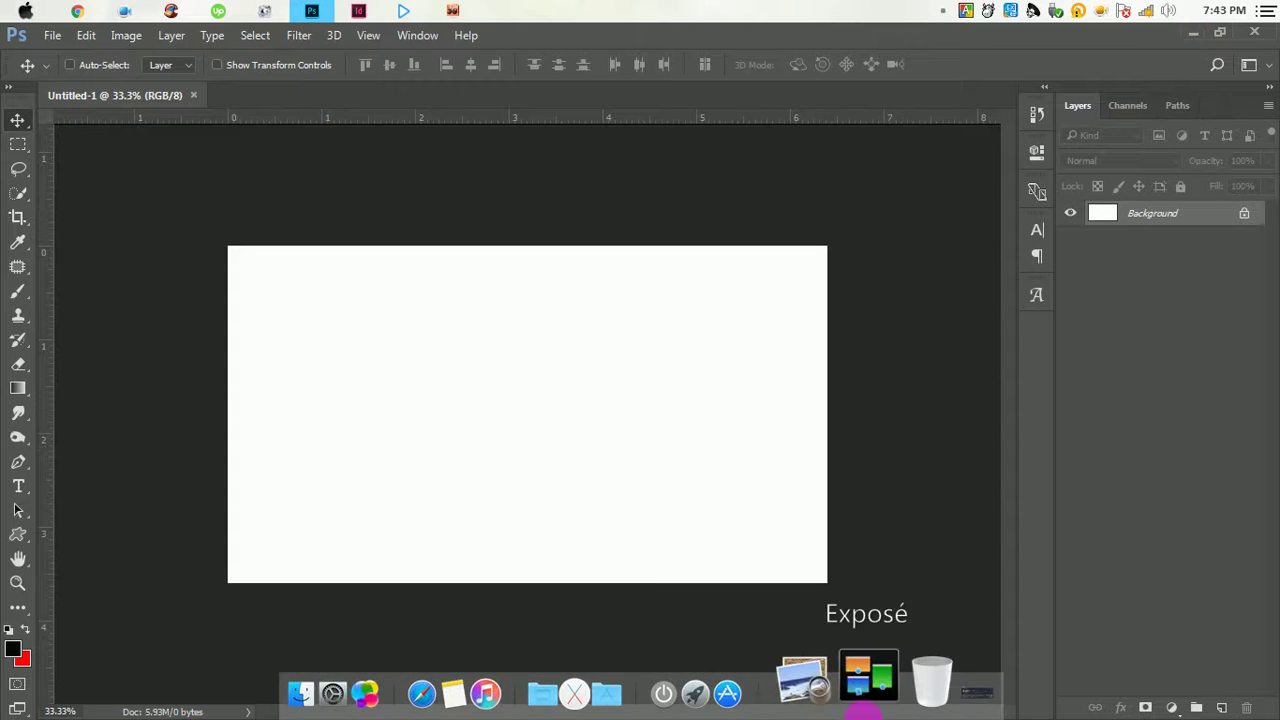
left_click(870, 700)
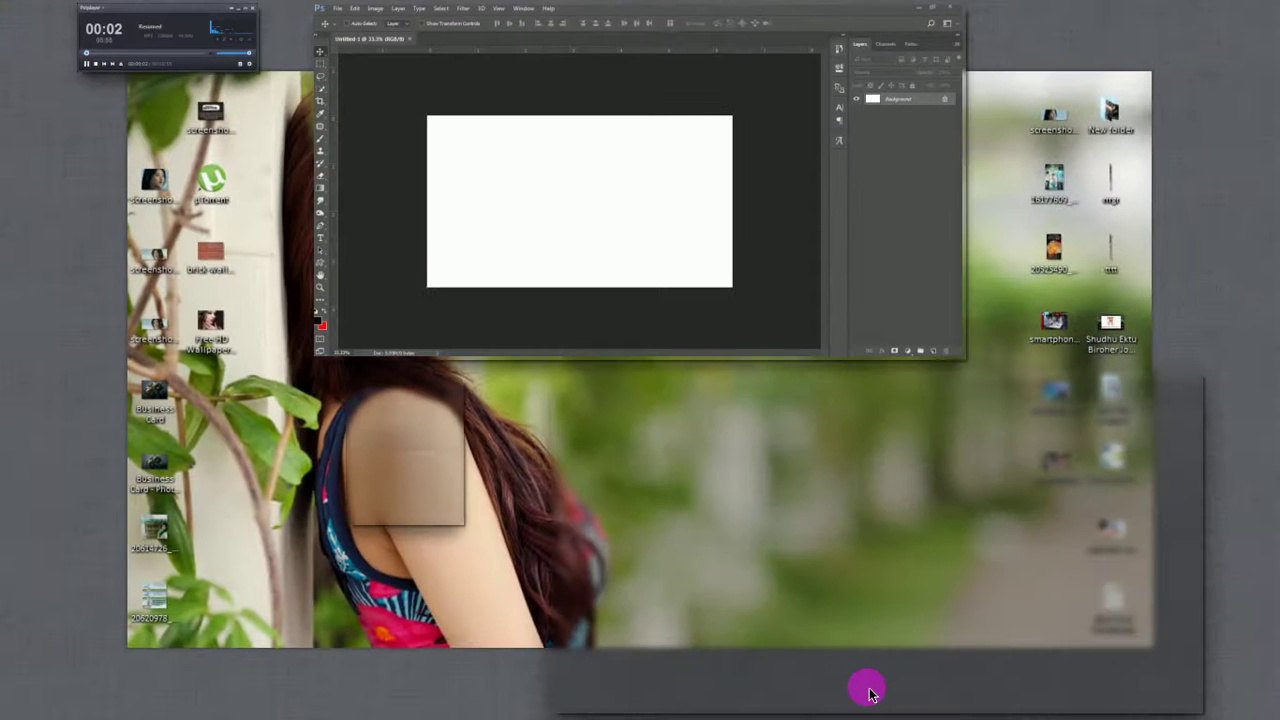
left_click(733, 558)
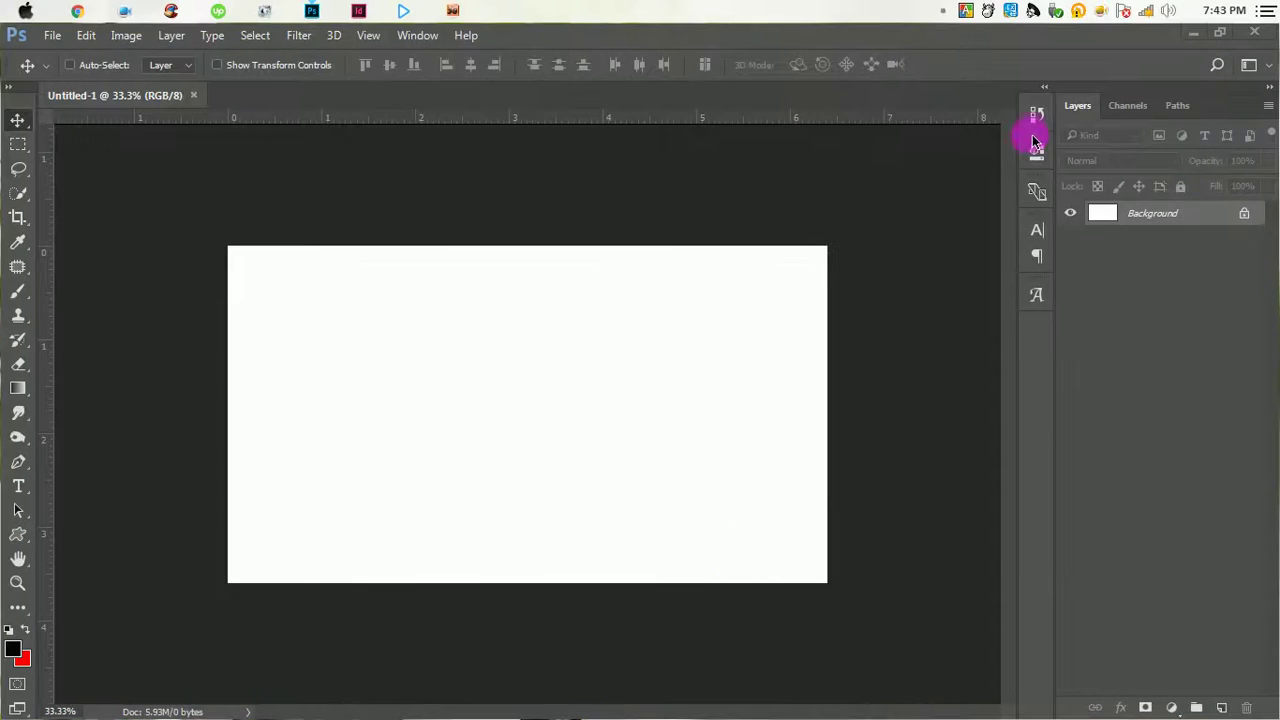
left_click(1190, 36)
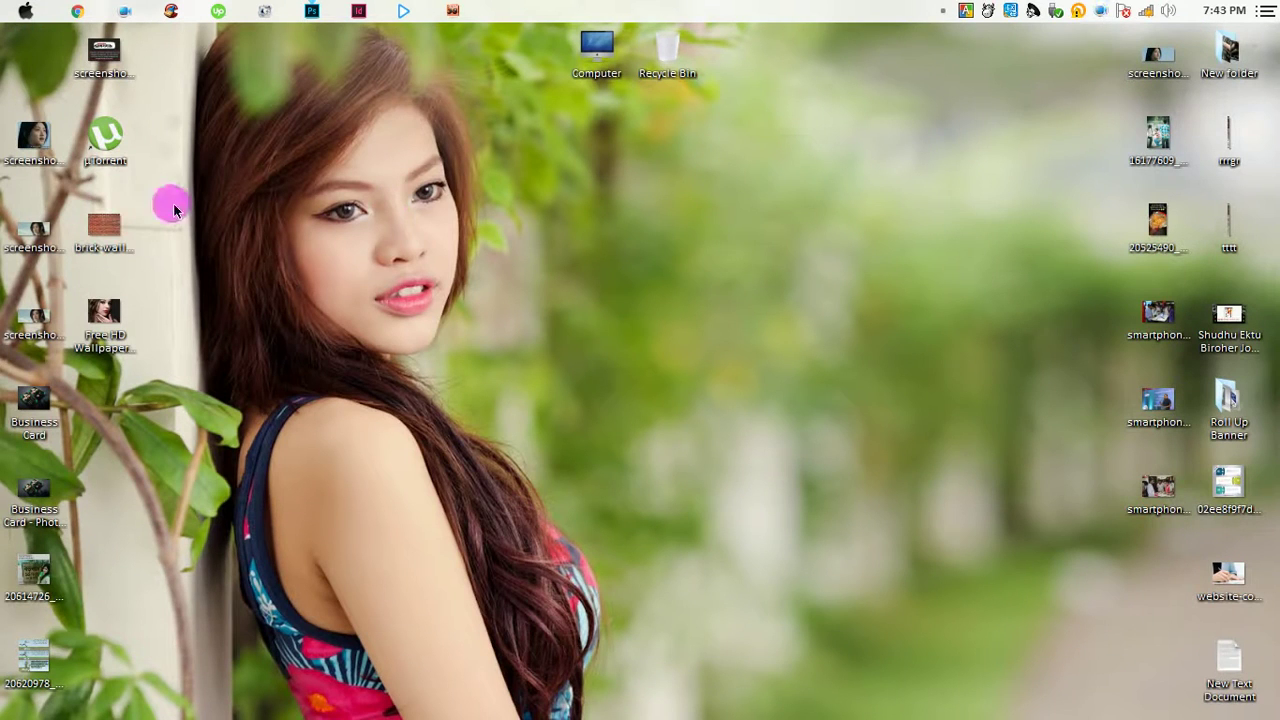
mouse_move(103, 226)
left_mouse_down()
mouse_move(355, 44)
mouse_move(558, 318)
left_mouse_up()
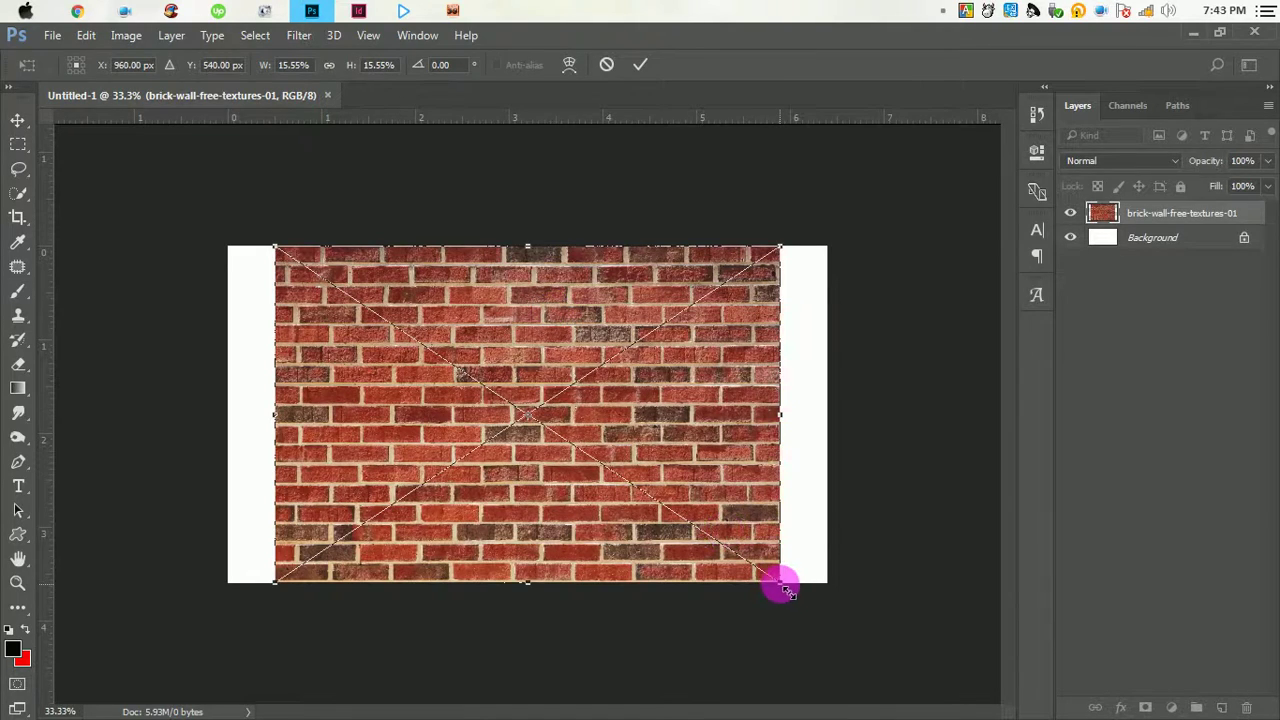
left_click_drag(785, 588, 833, 628)
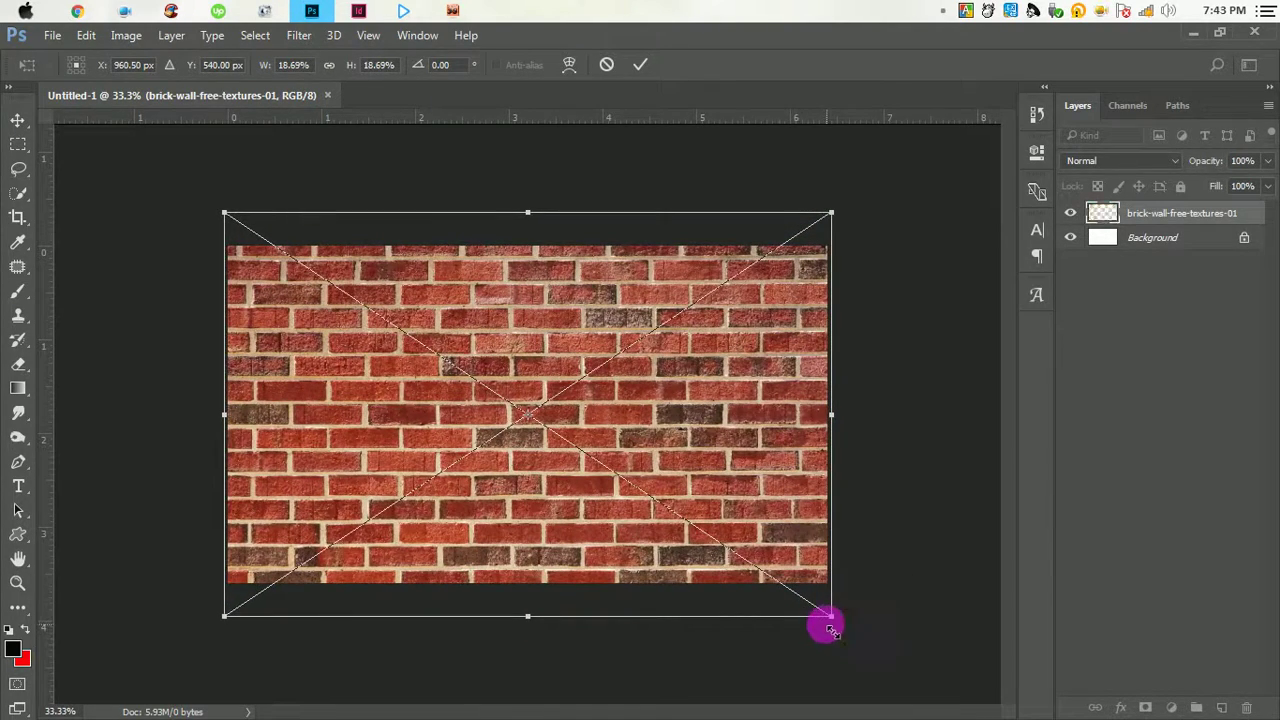
left_click(640, 66)
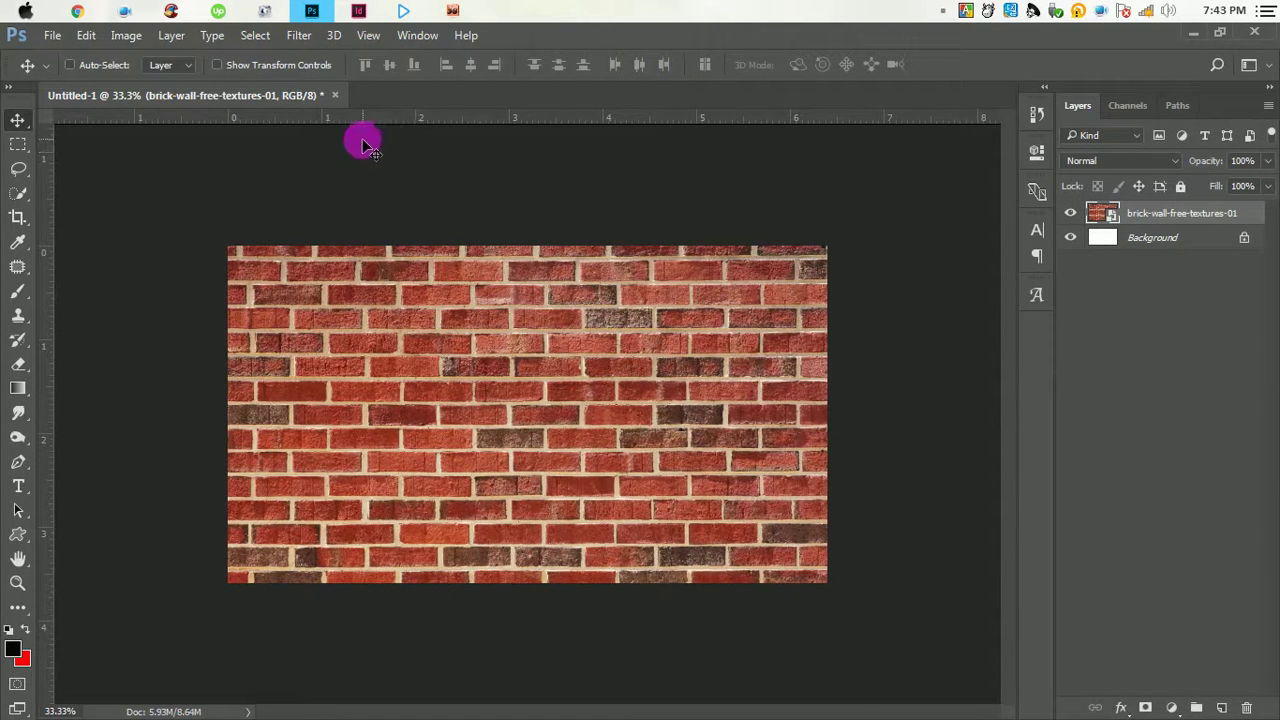
Apply a slight Gaussian Blur to the brick-wall layer.
key("ctrl")
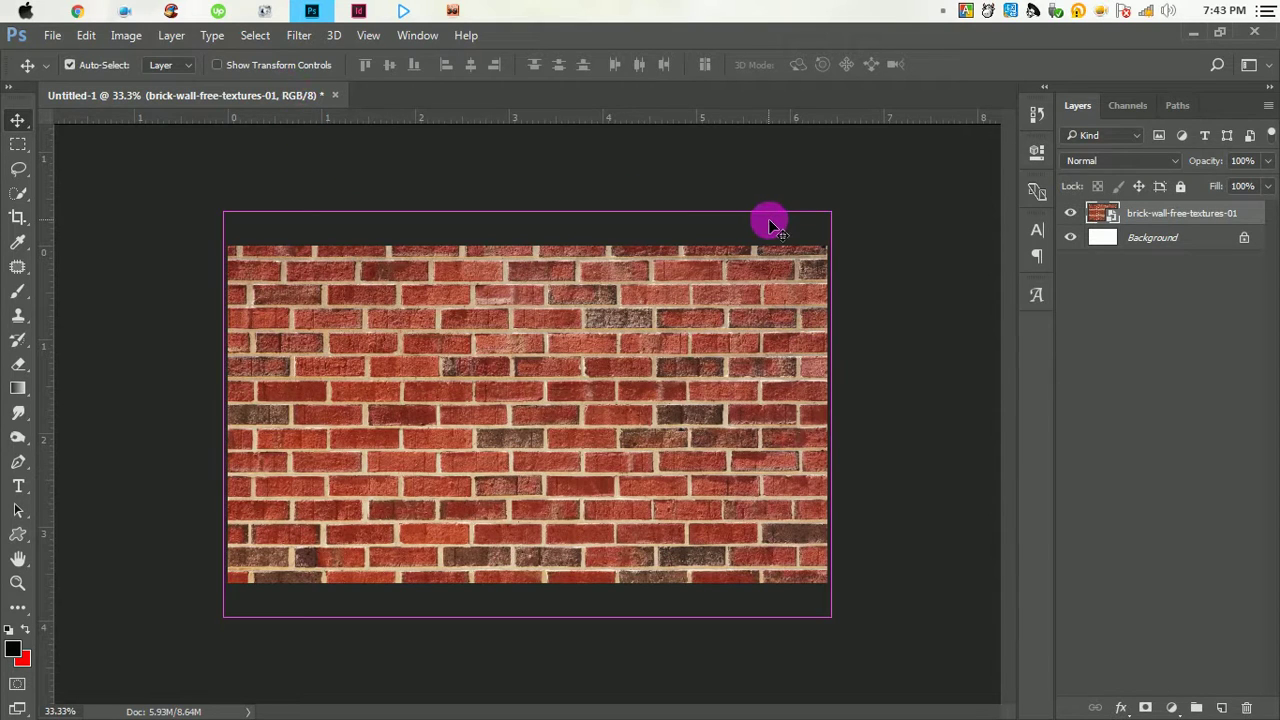
left_click(300, 37)
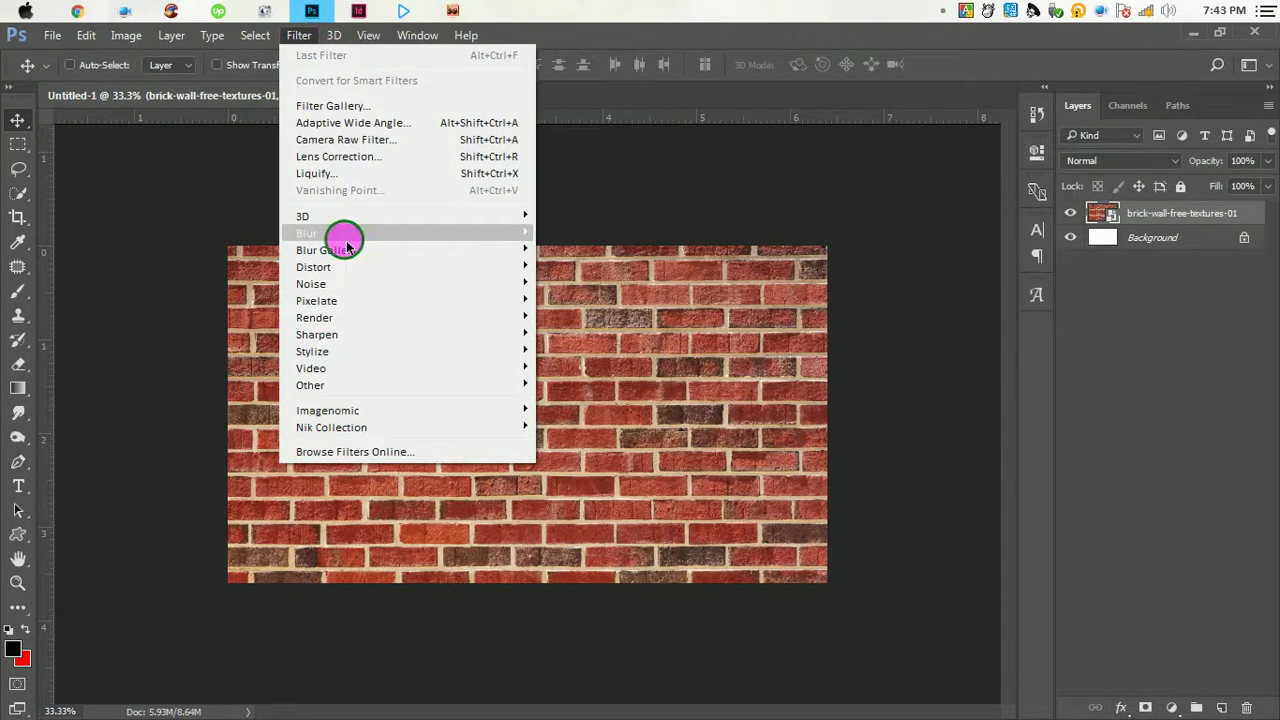
mouse_move(306, 233)
left_click(601, 302)
type("3")
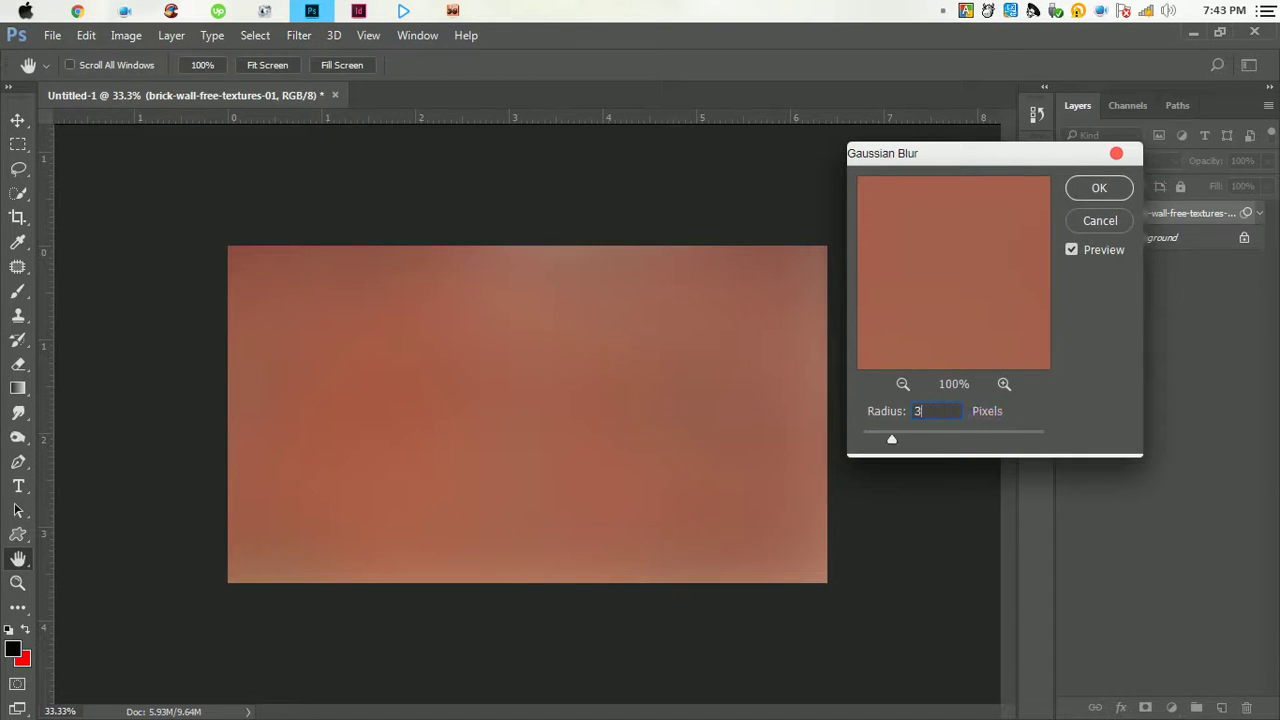
left_click(1097, 189)
key("v")
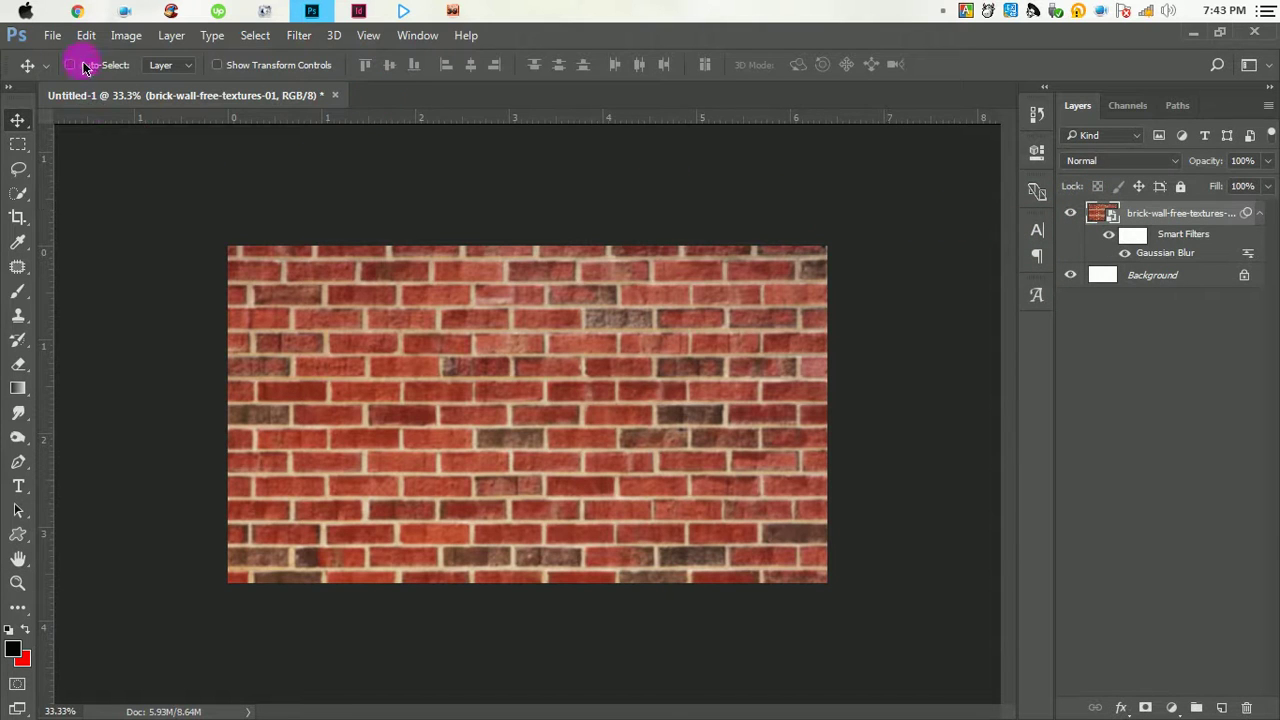
Turn the brick layer grey with a Black & White adjustment, leaving the filter list unused.
left_click(127, 36)
mouse_move(152, 81)
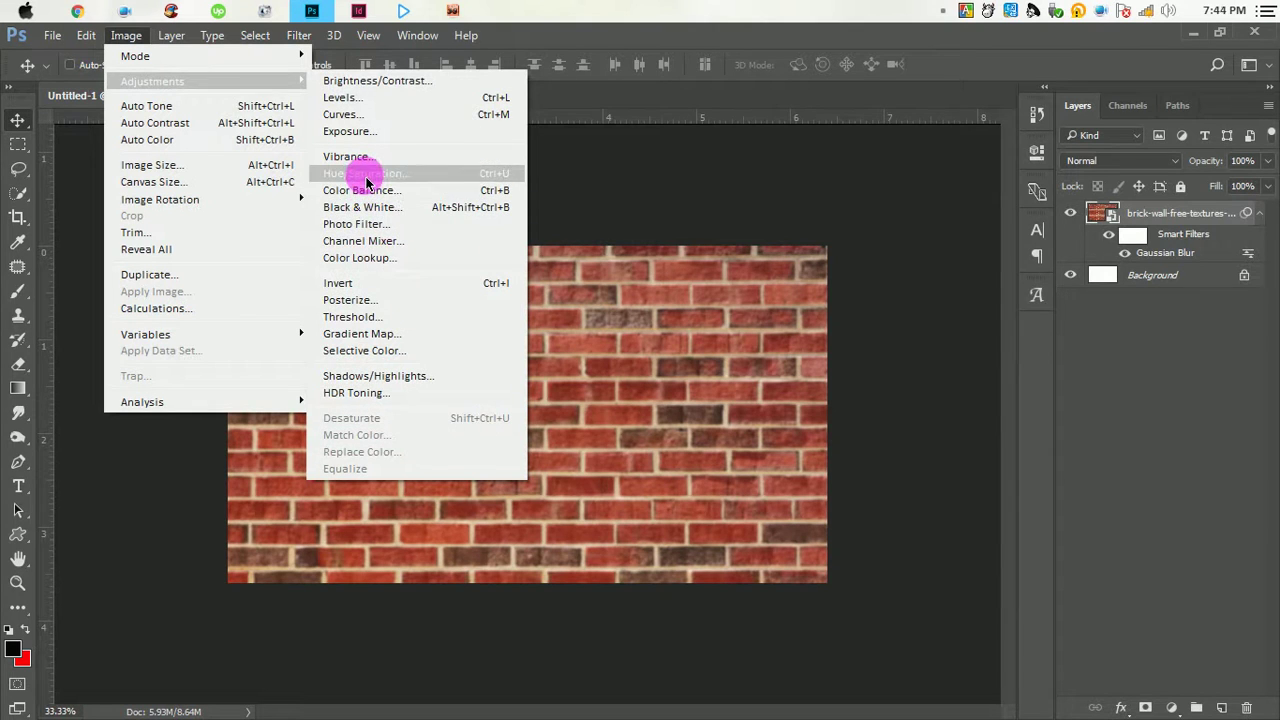
left_click(370, 207)
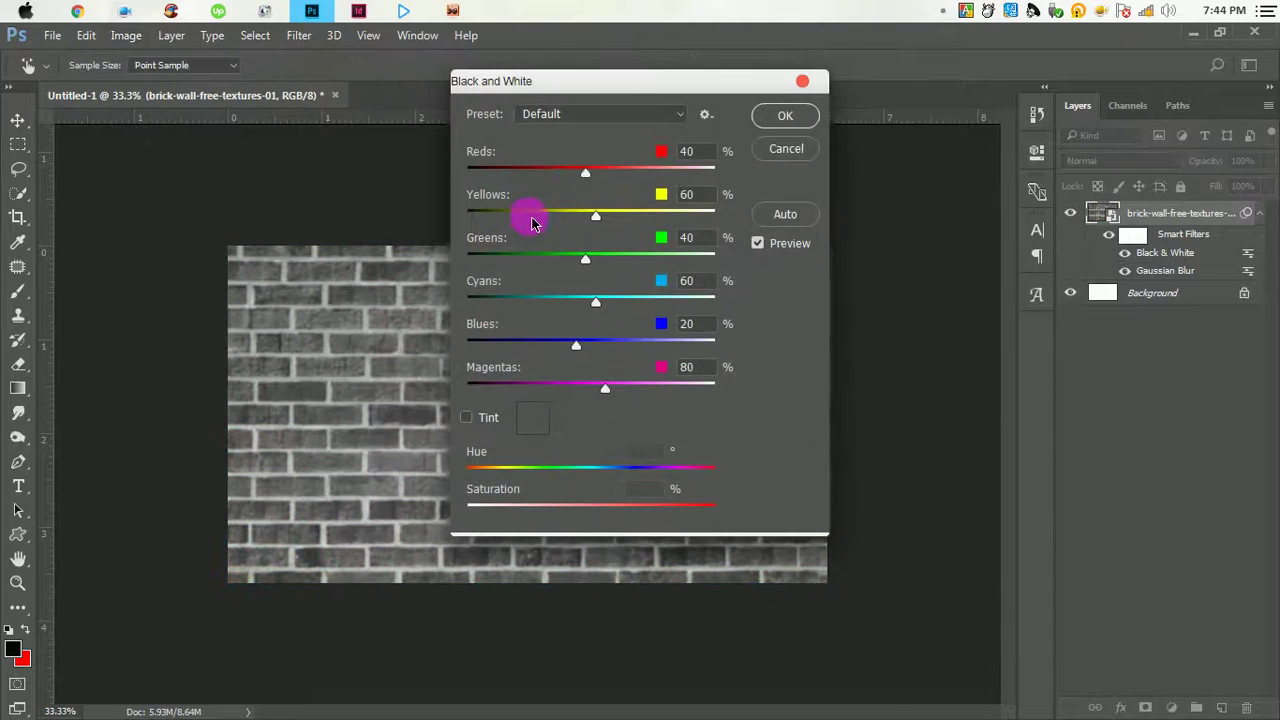
left_click_drag(569, 92, 911, 168)
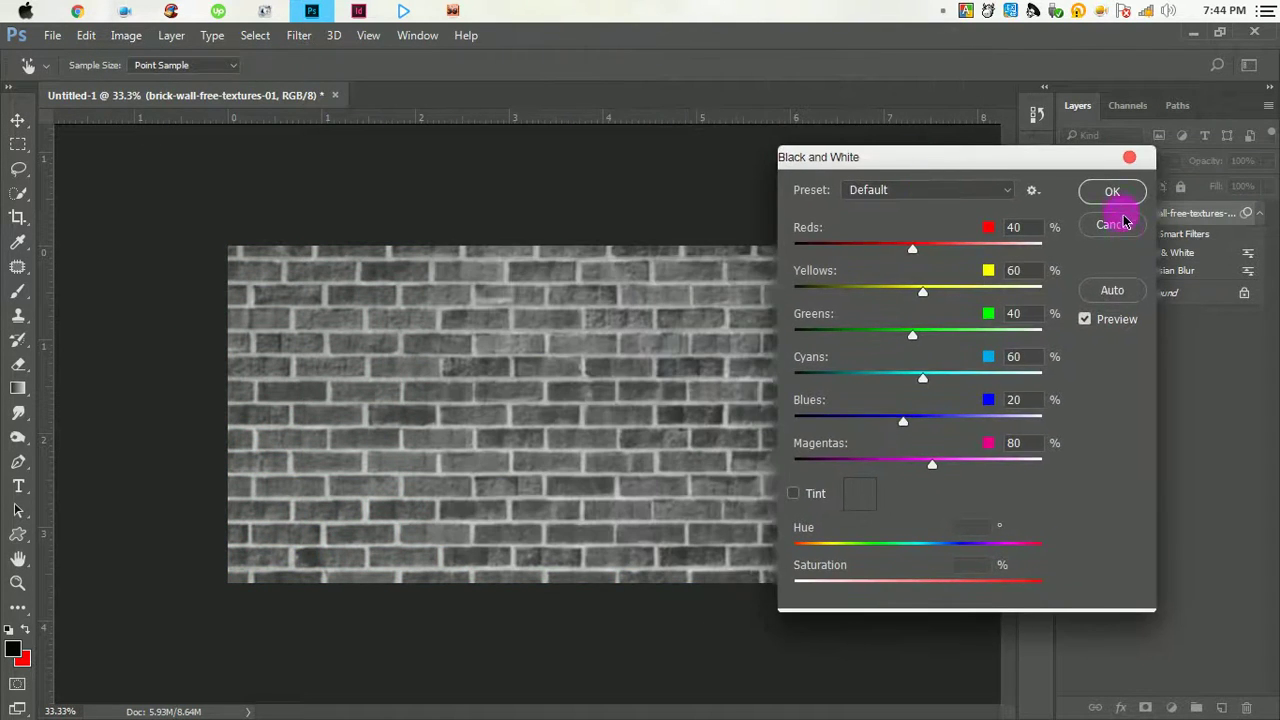
left_click(1115, 193)
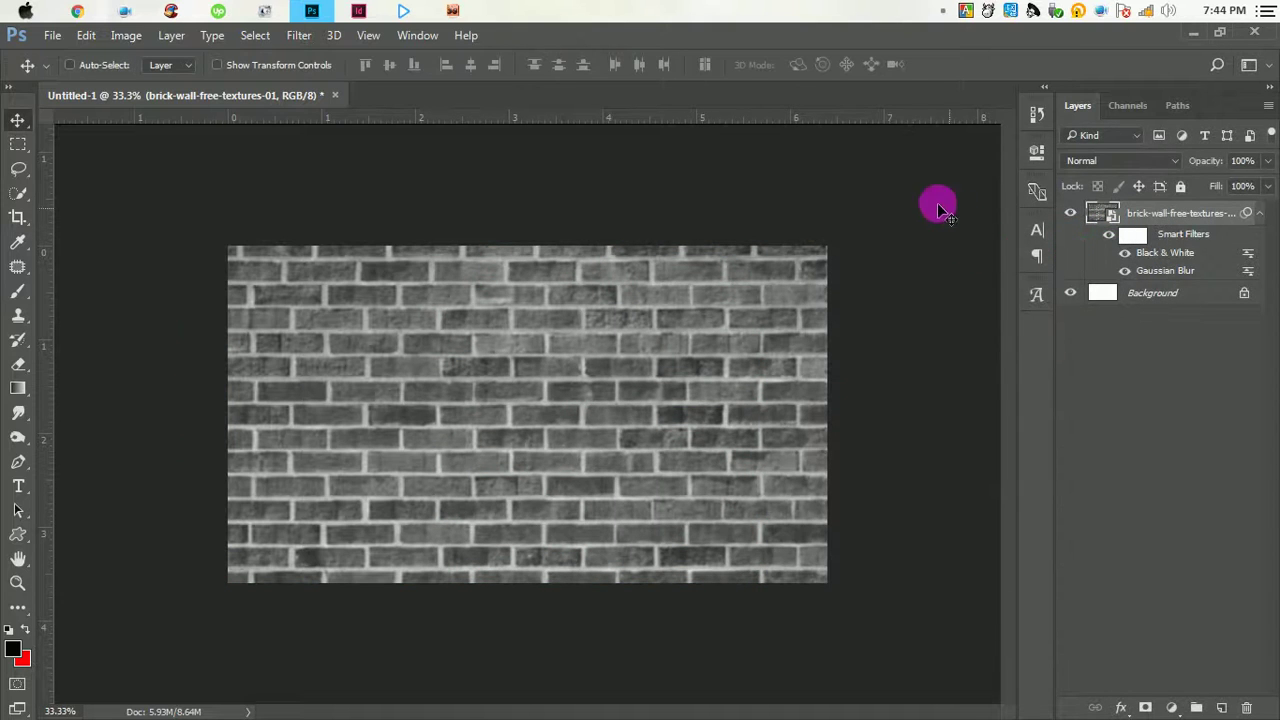
left_click(289, 39)
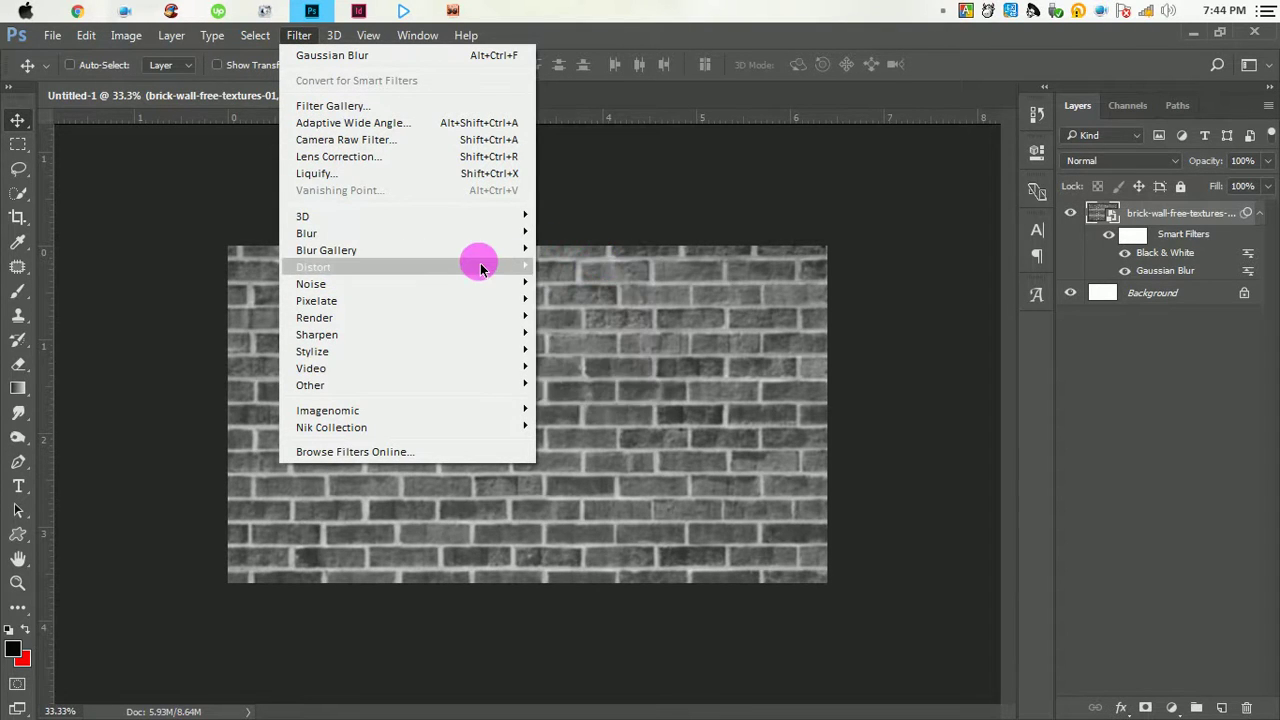
mouse_move(313, 267)
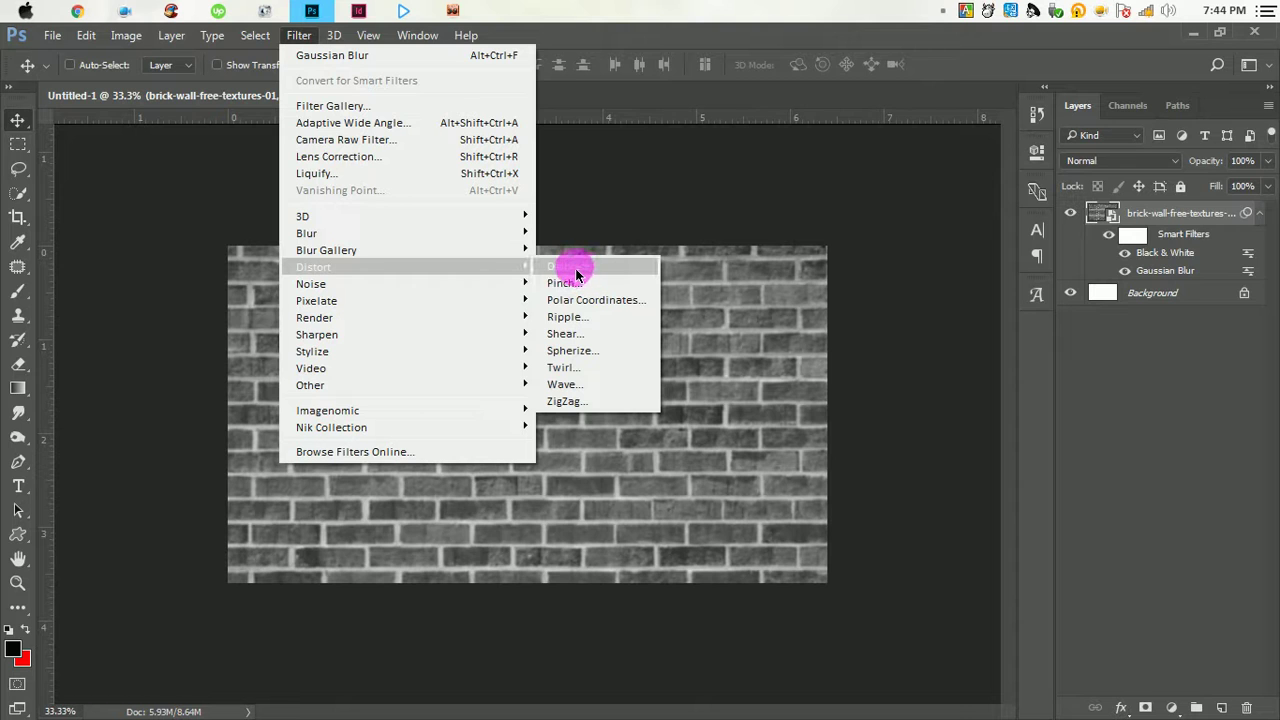
left_click(734, 270)
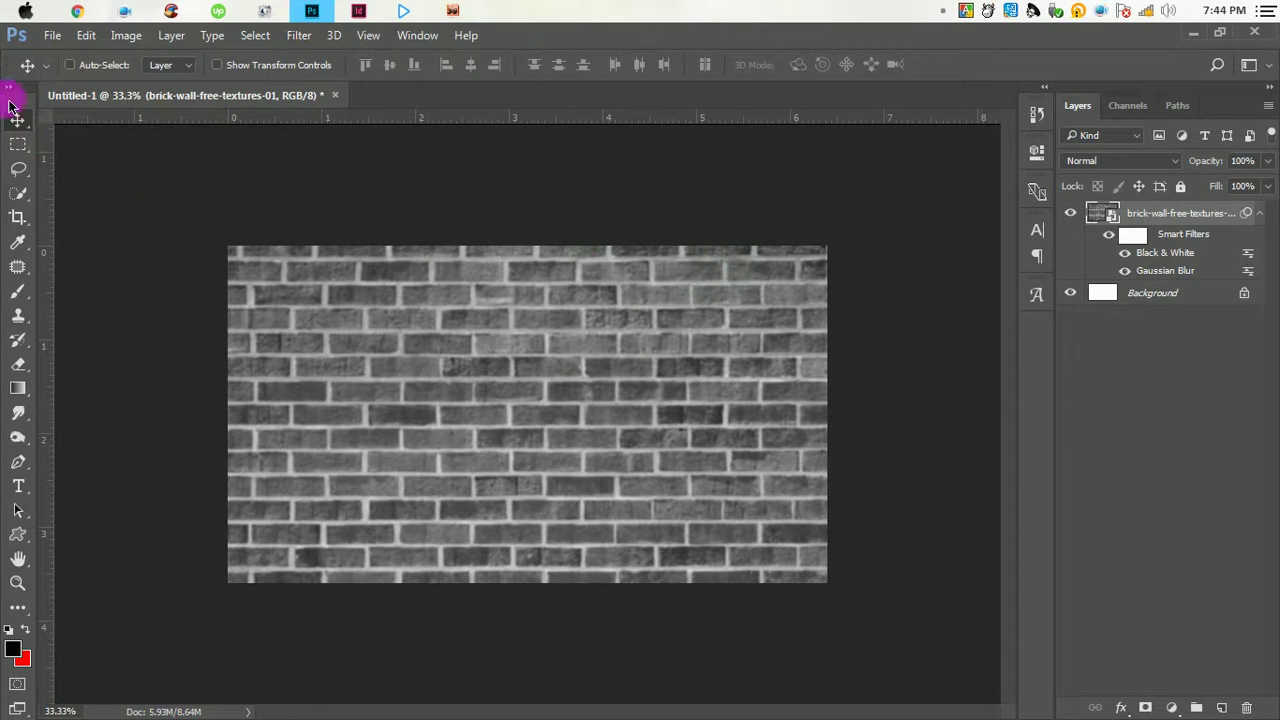
Save as Displacement.psd on the Desktop with Maximize Compatibility, then close the document.
left_click(52, 36)
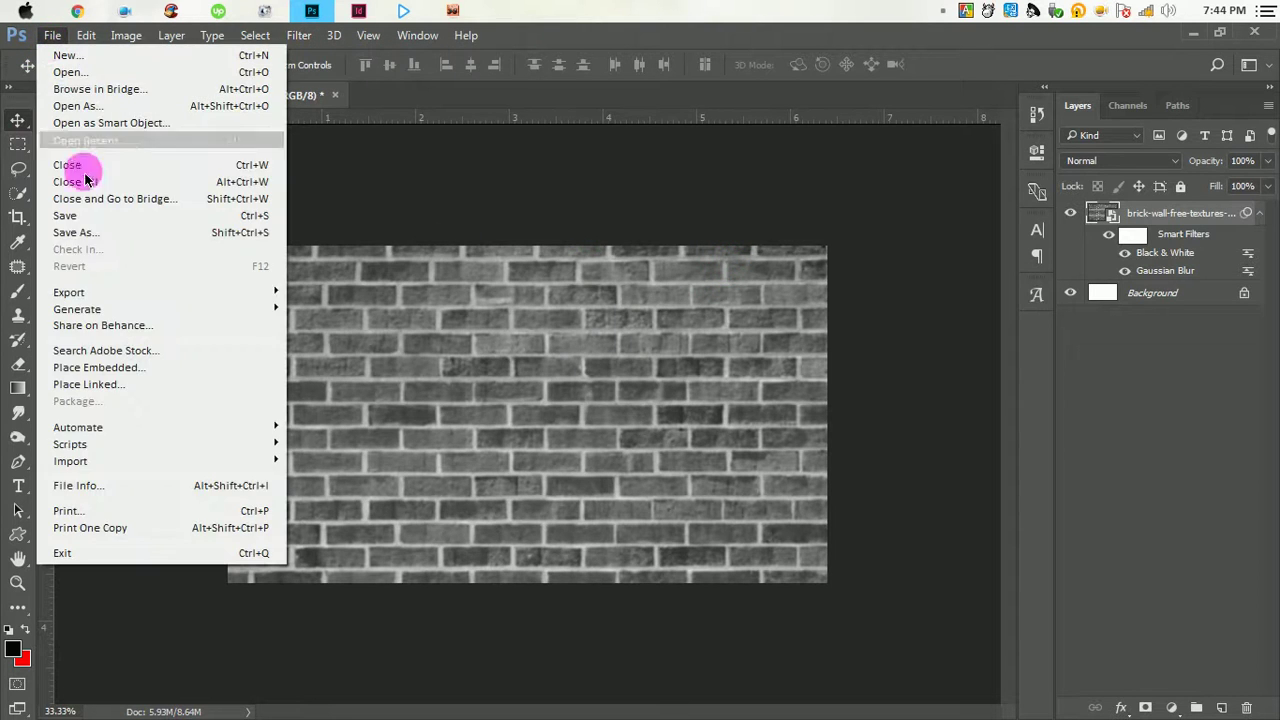
left_click(86, 234)
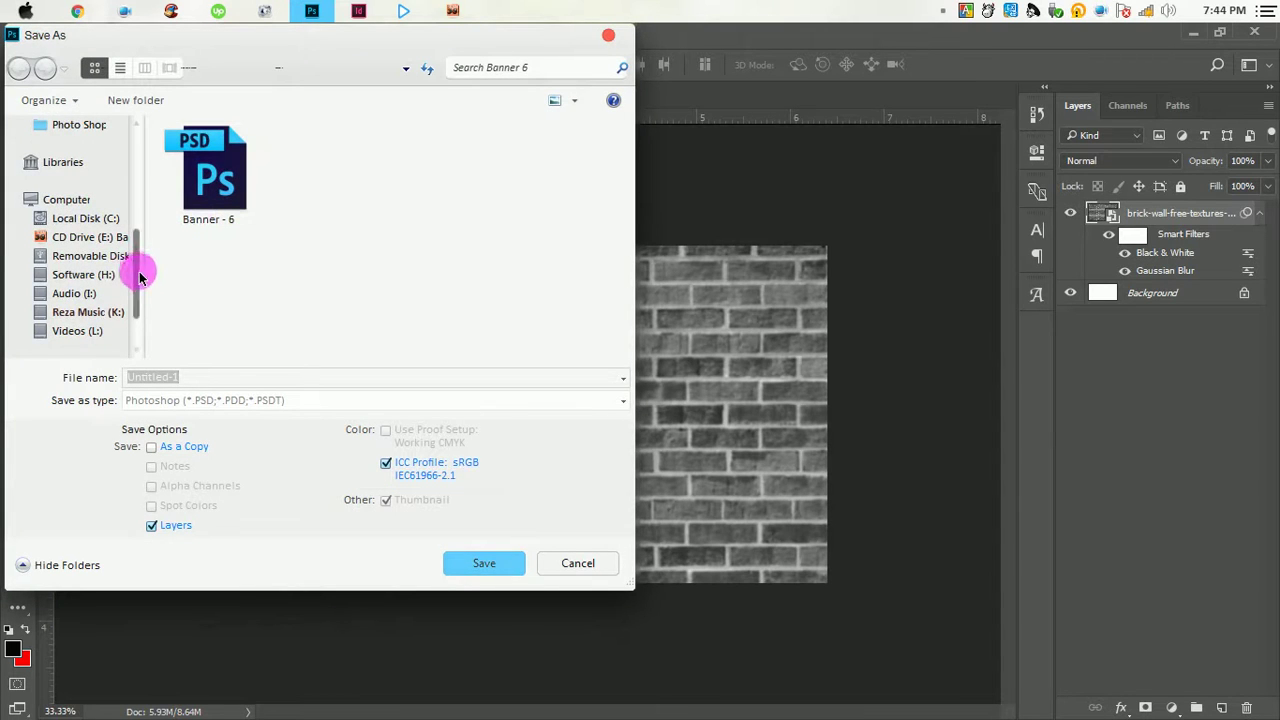
left_click_drag(137, 257, 133, 153)
left_click(68, 152)
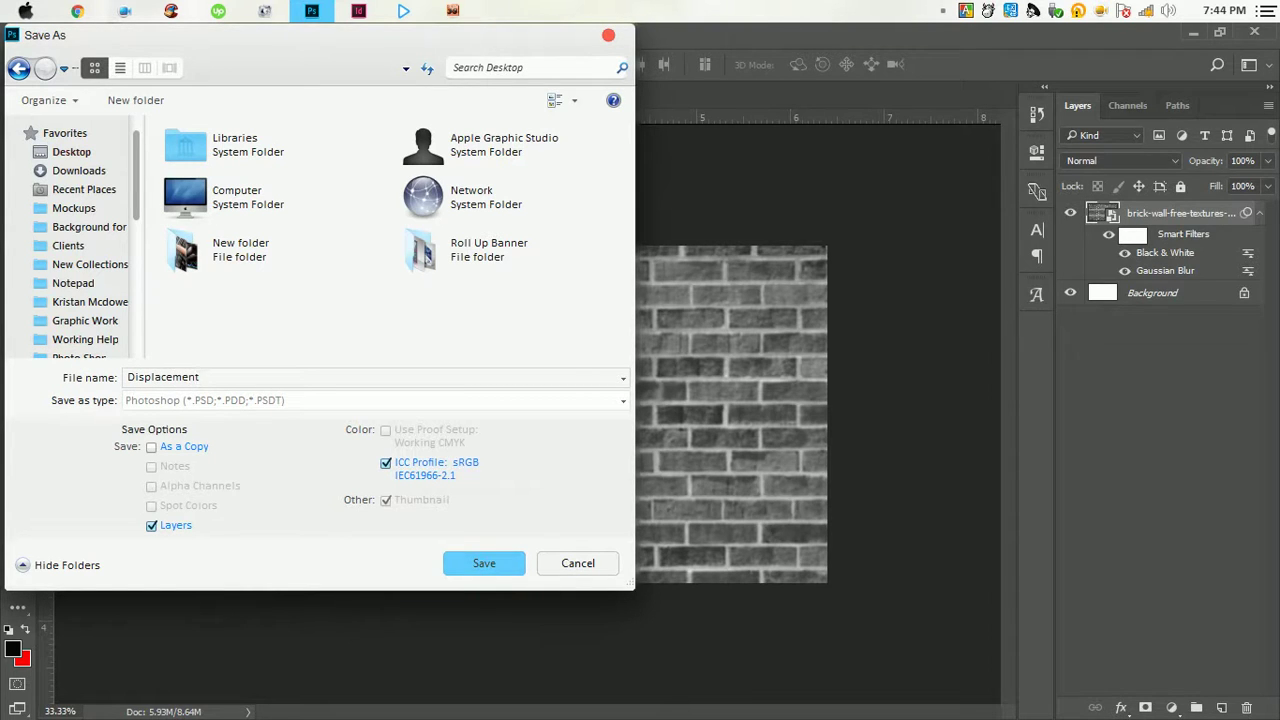
left_click(487, 563)
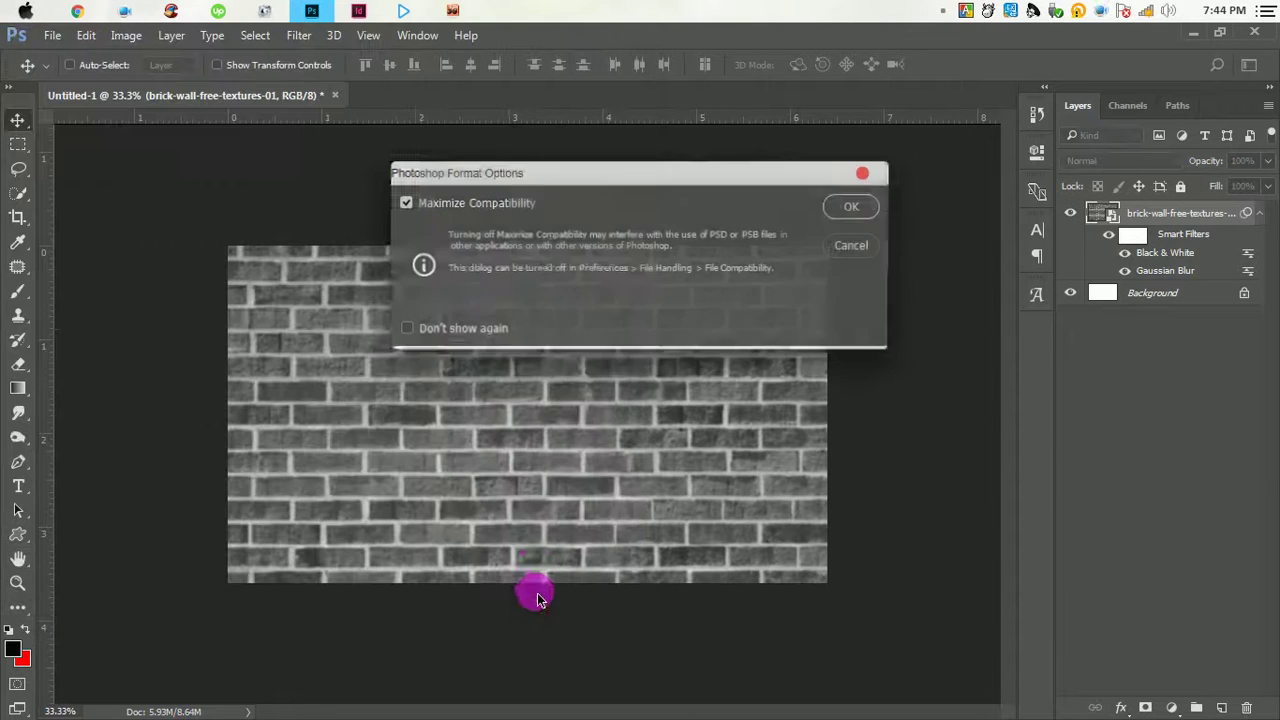
left_click(845, 210)
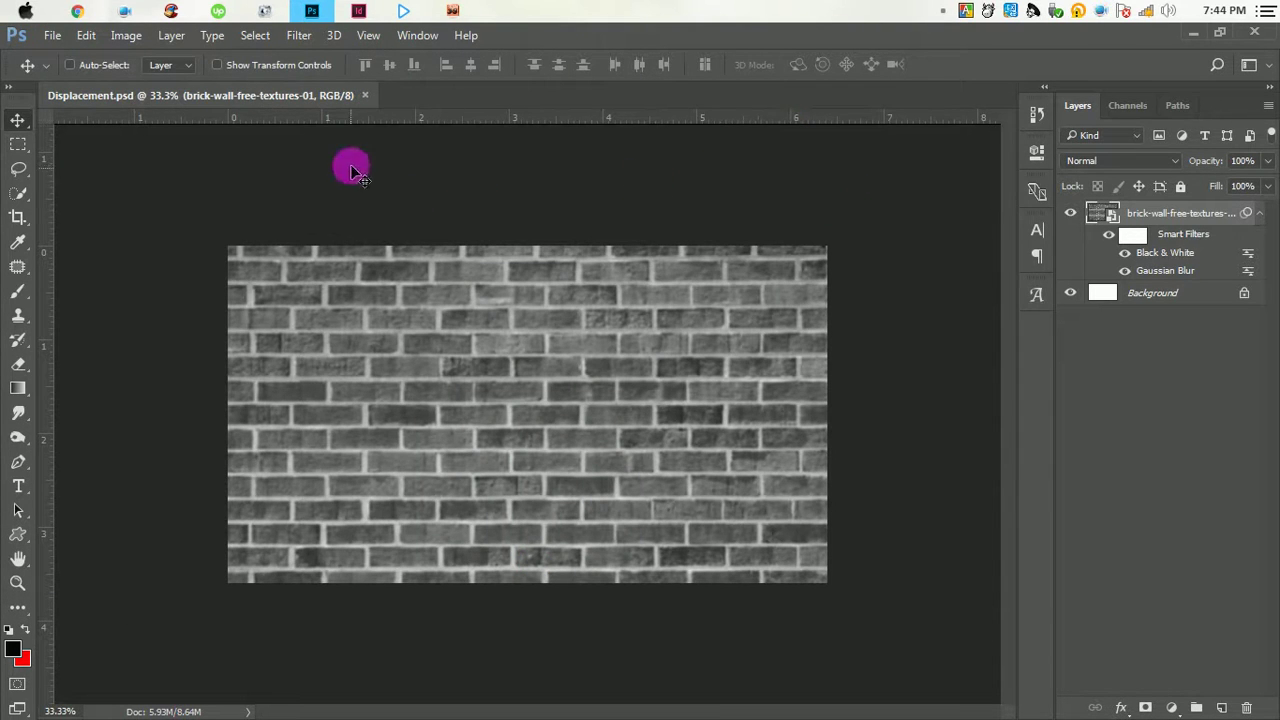
left_click(362, 95)
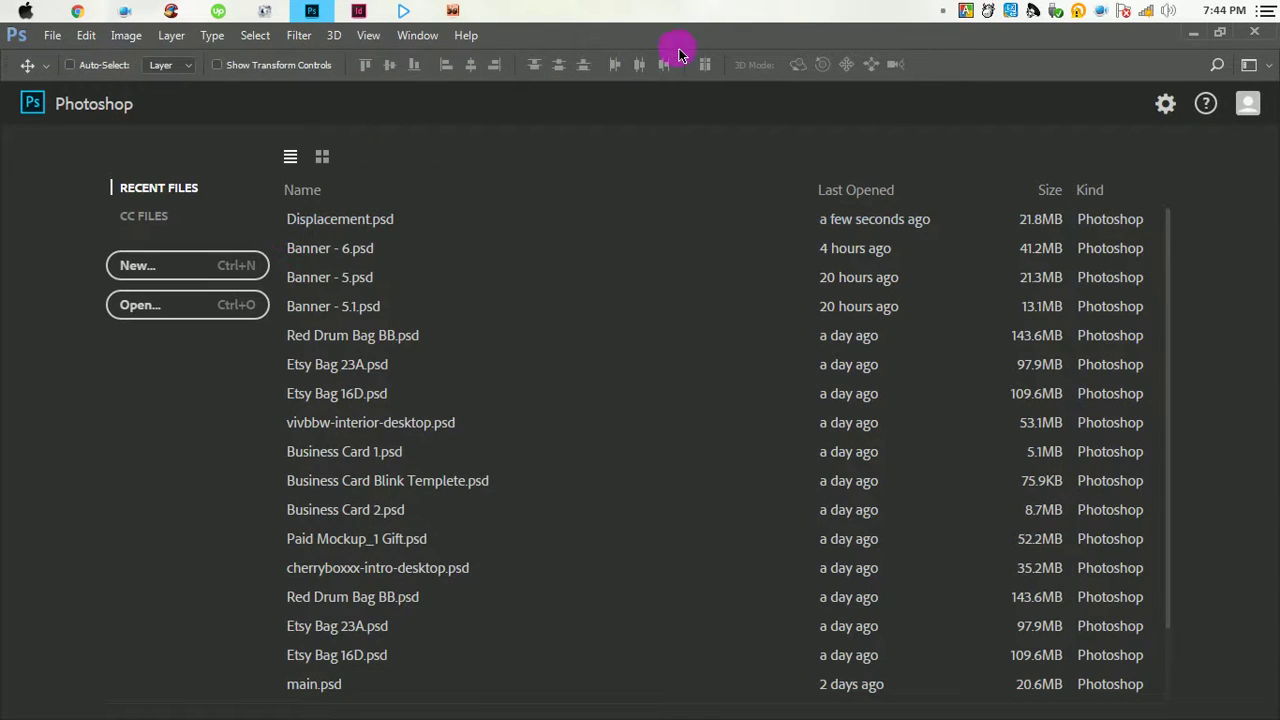
Drag the Free HD Wallpaper Beautiful Faces portrait from the desktop into Photoshop to open it.
left_click(1195, 34)
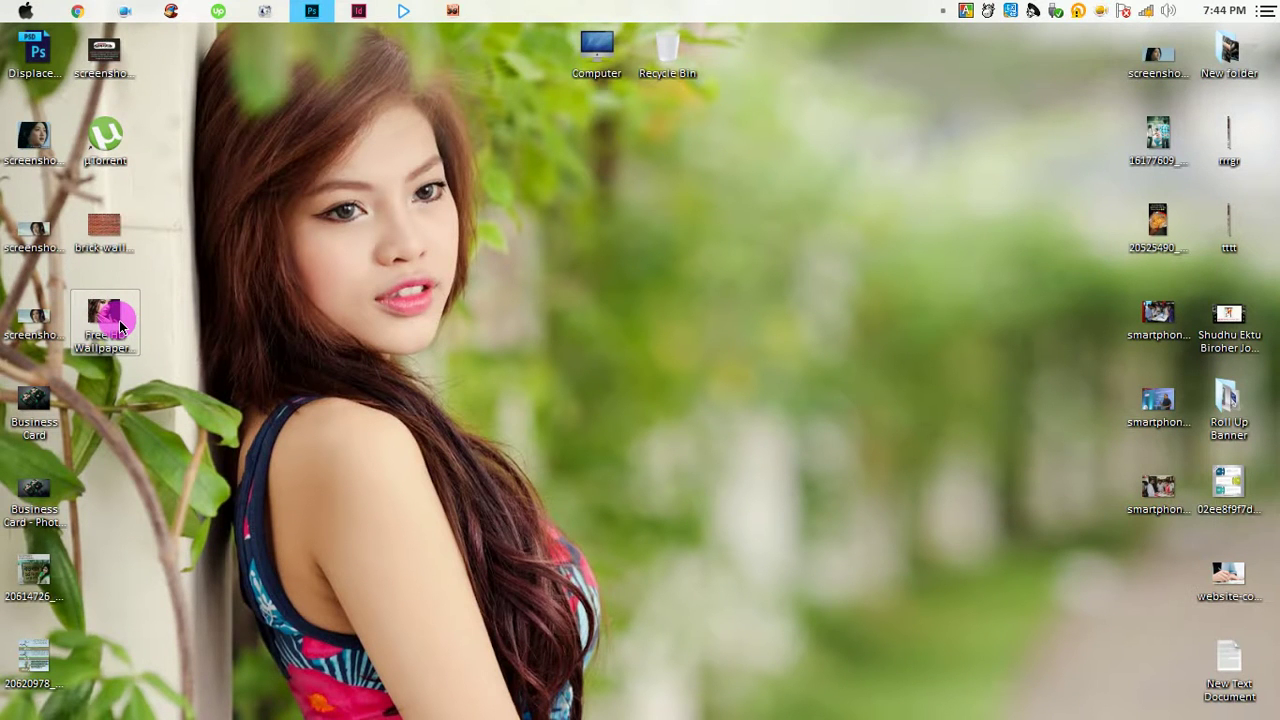
mouse_move(114, 323)
left_mouse_down()
mouse_move(326, 8)
mouse_move(595, 258)
left_mouse_up()
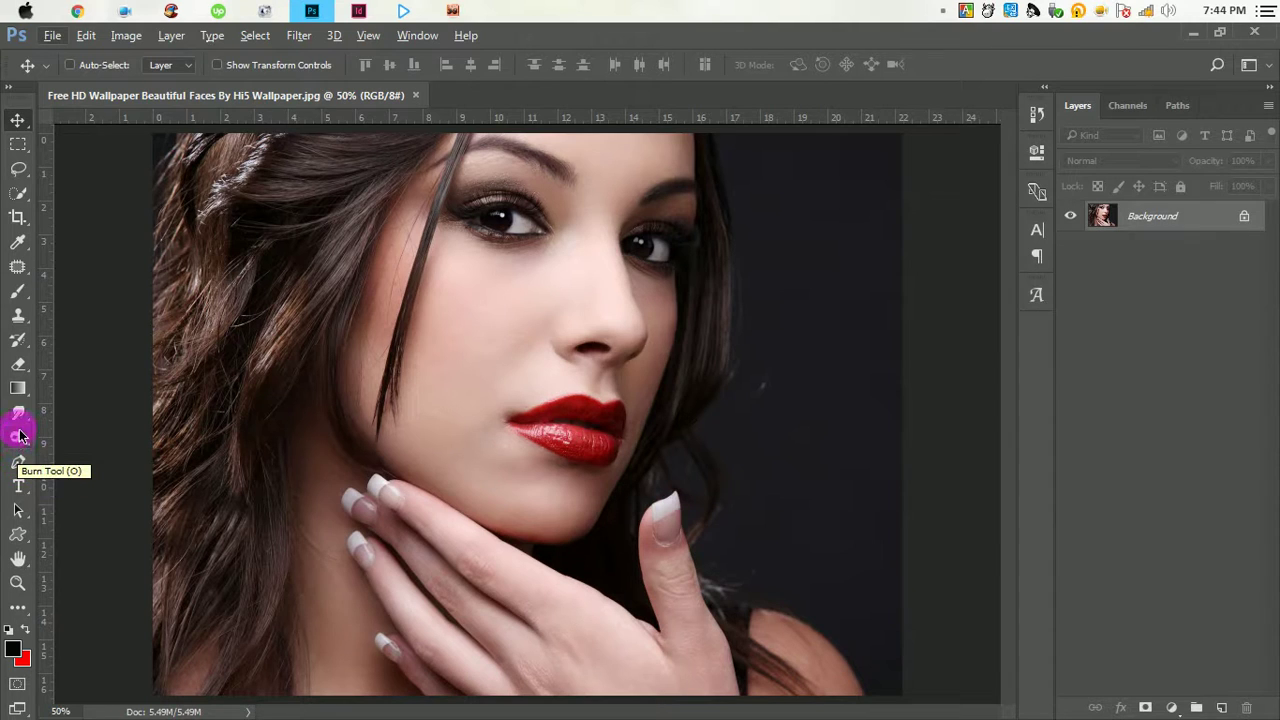
Select the Pen tool in Path mode and zoom in on the portrait.
left_click(19, 463)
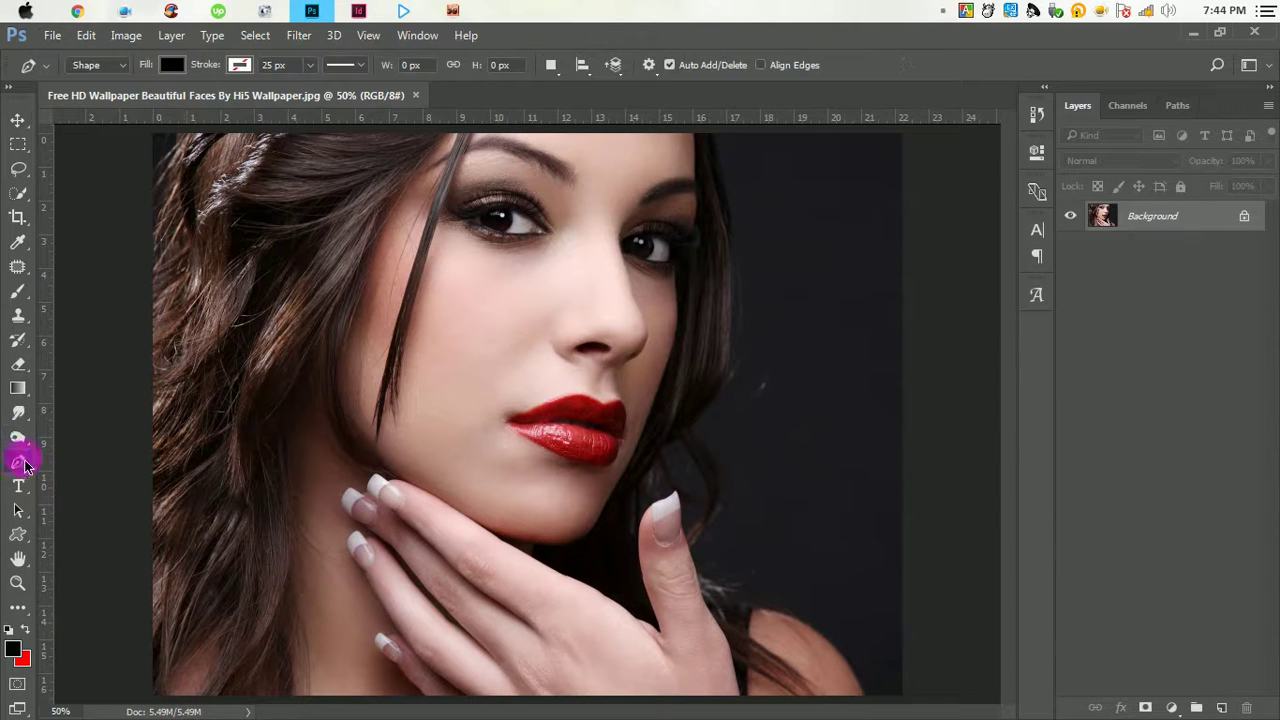
left_click(95, 65)
left_click(100, 100)
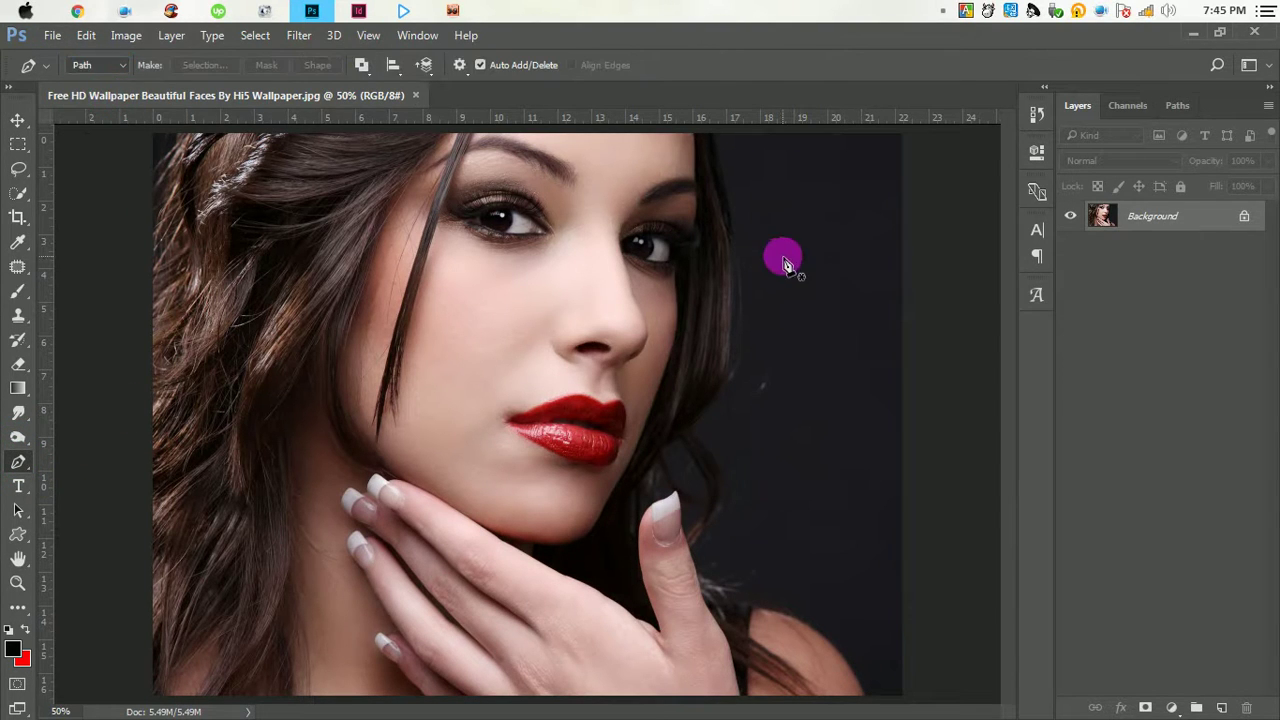
scroll(733, 610, "up", 2)
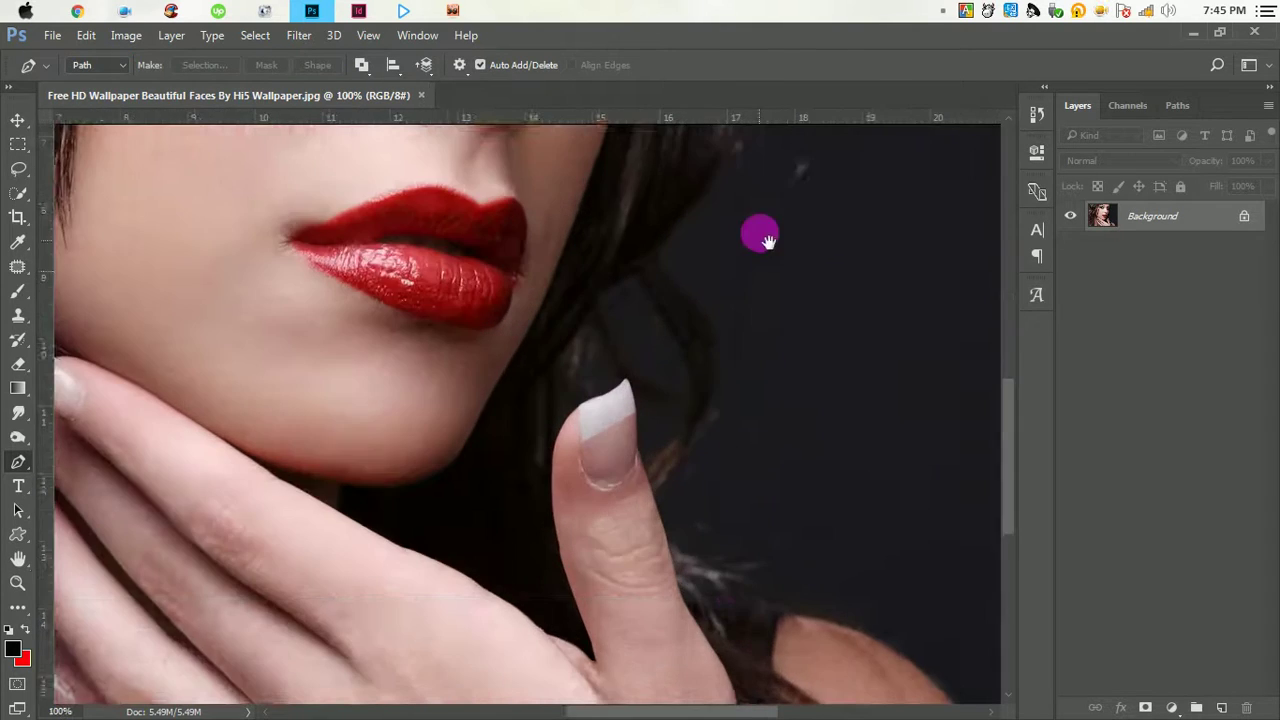
scroll(730, 400, "up", 10)
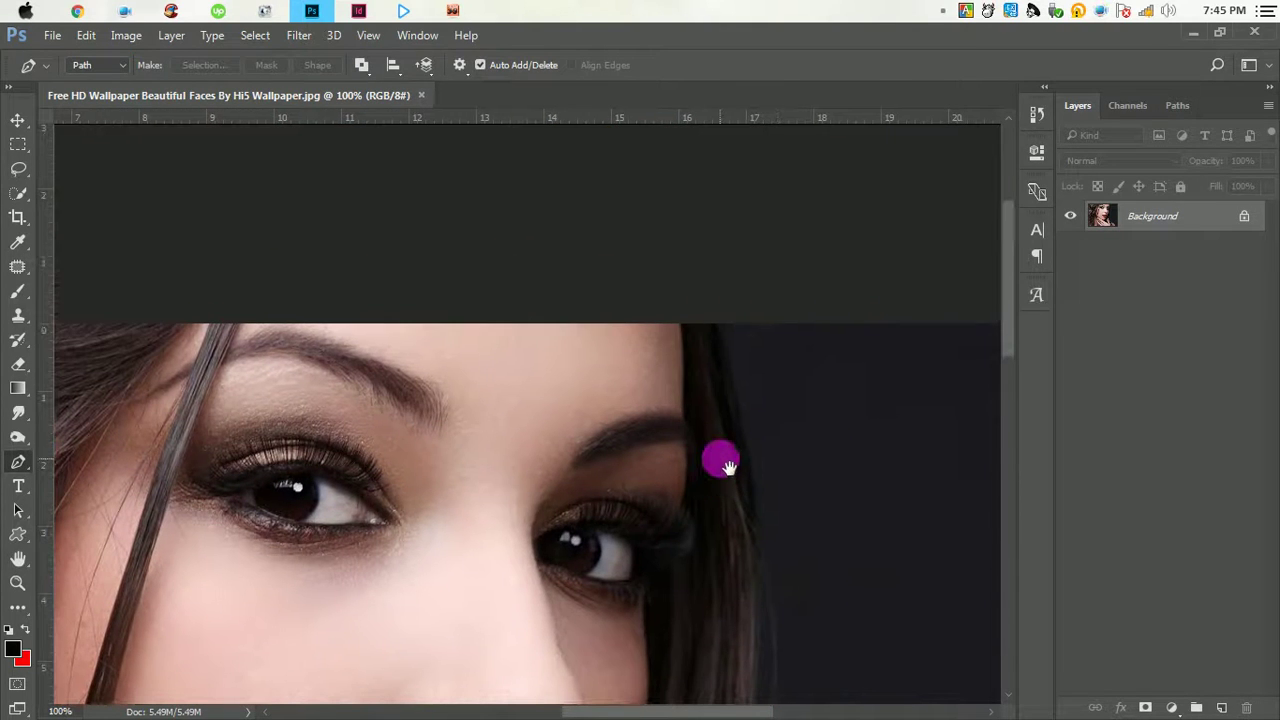
Trace the path from the top hair edge down to the fingernail.
left_click(710, 322)
left_click_drag(756, 572, 754, 692)
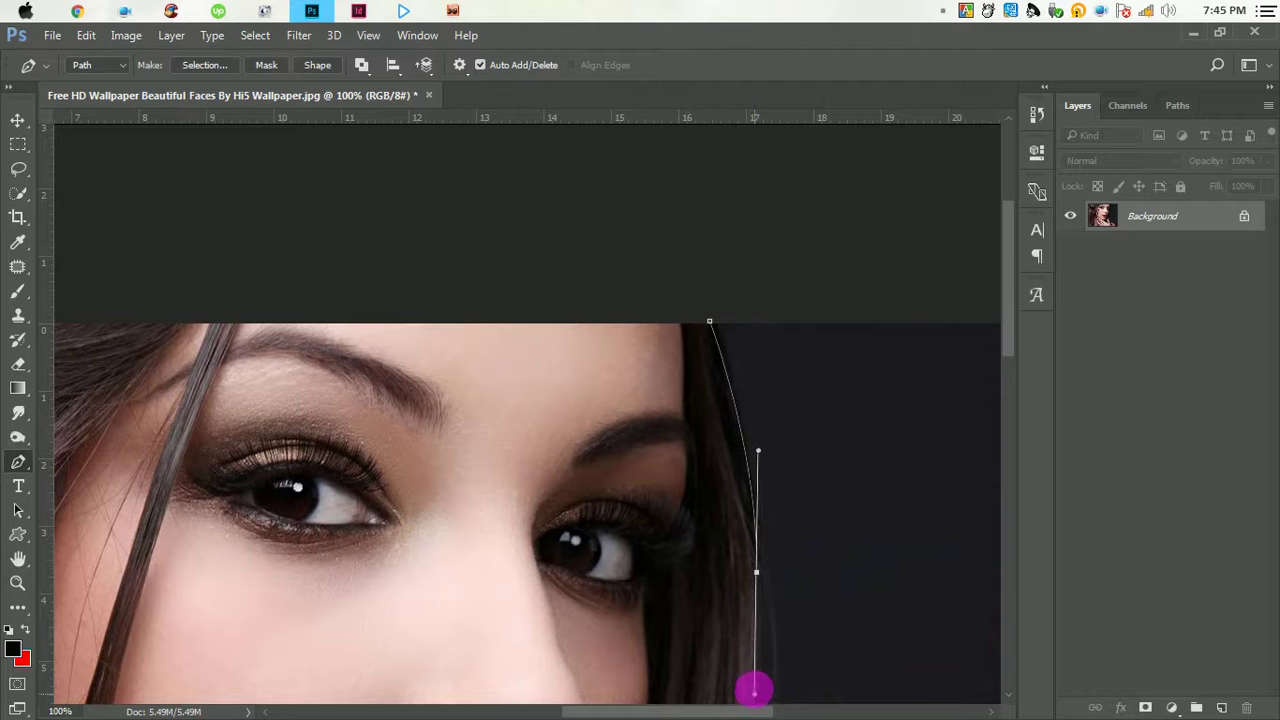
left_click(757, 577, "alt")
left_click_drag(771, 600, 743, 366)
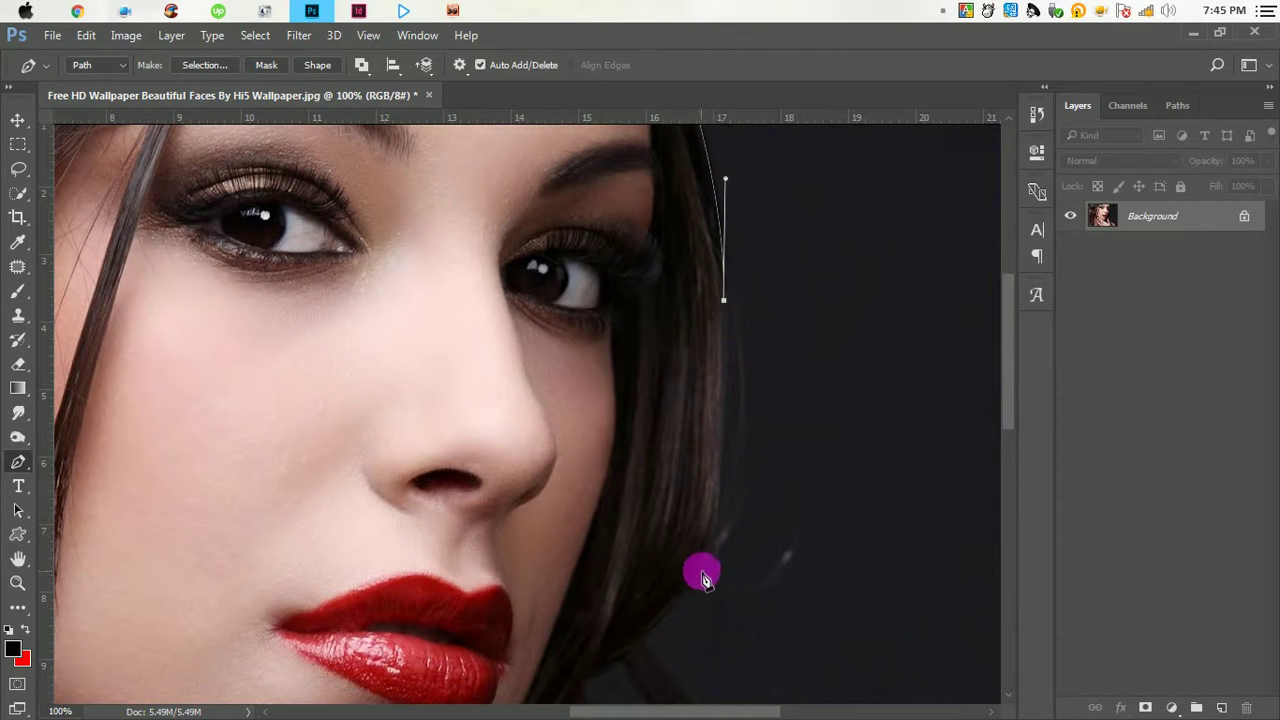
left_click_drag(697, 580, 655, 643)
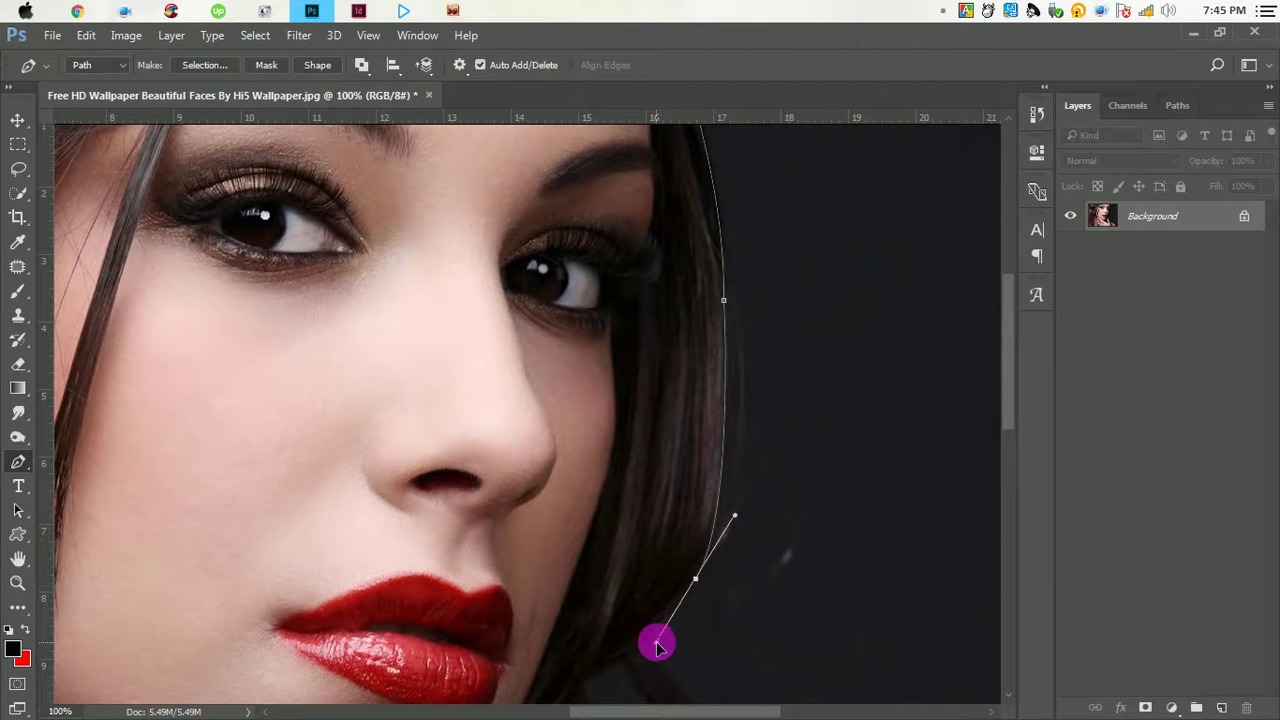
left_click(697, 580, "alt")
left_click_drag(703, 631, 766, 366)
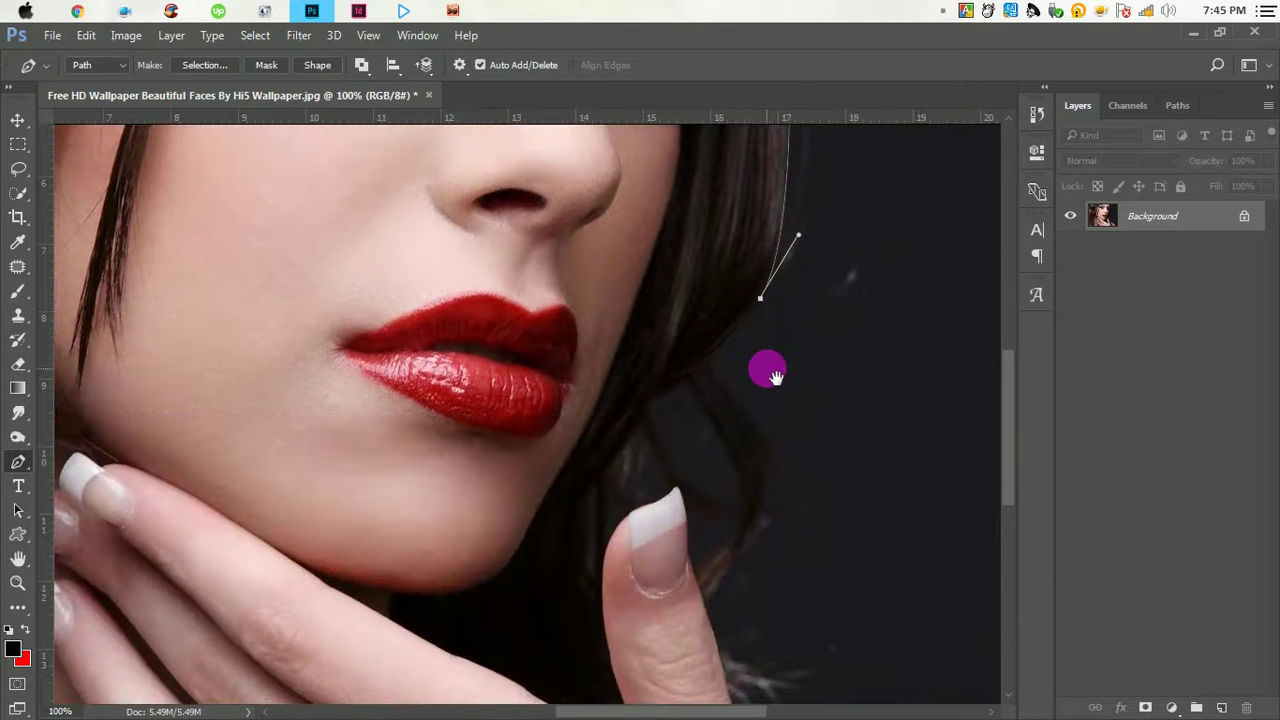
left_click_drag(650, 414, 613, 450)
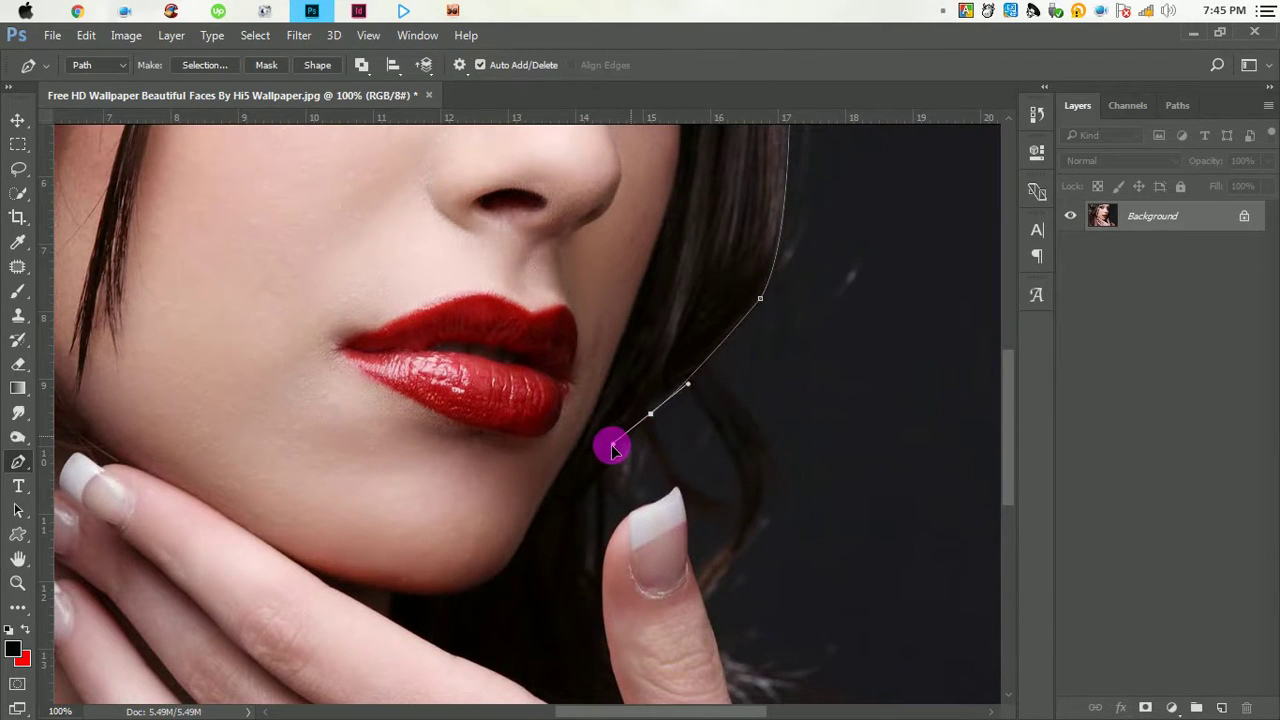
left_click(651, 415, "alt")
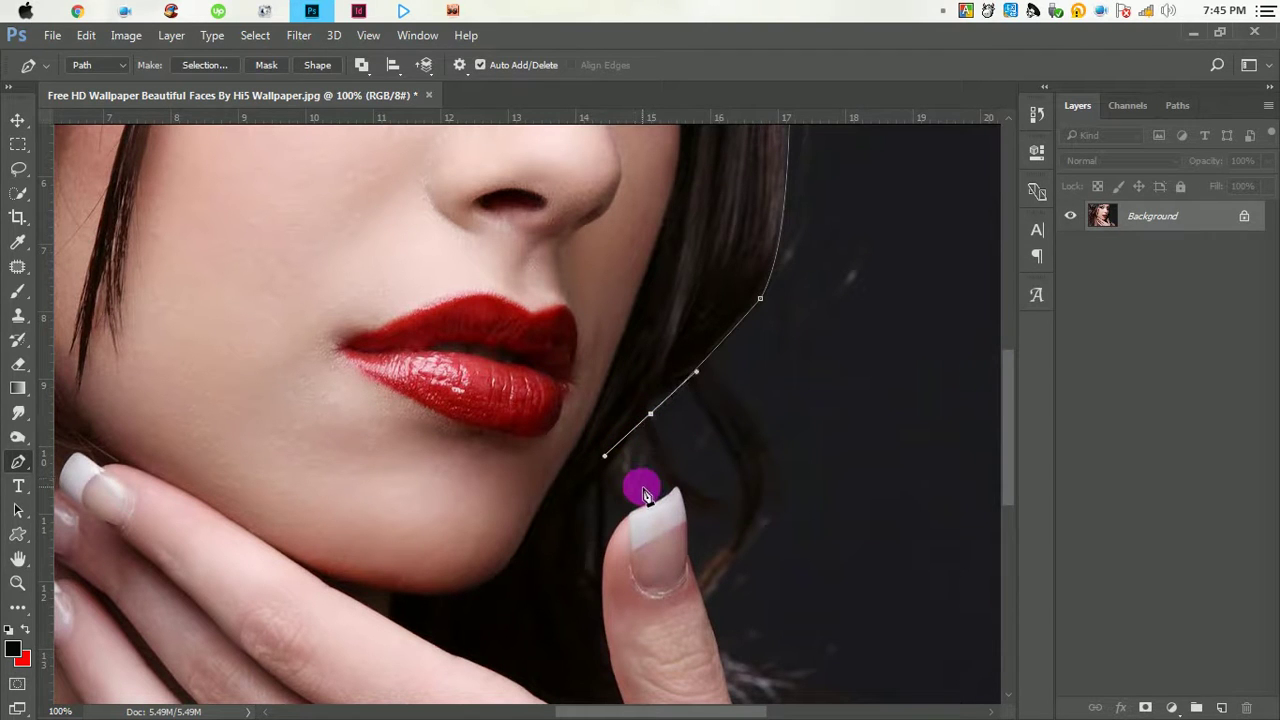
left_click_drag(642, 487, 660, 506)
left_click(646, 490, "alt")
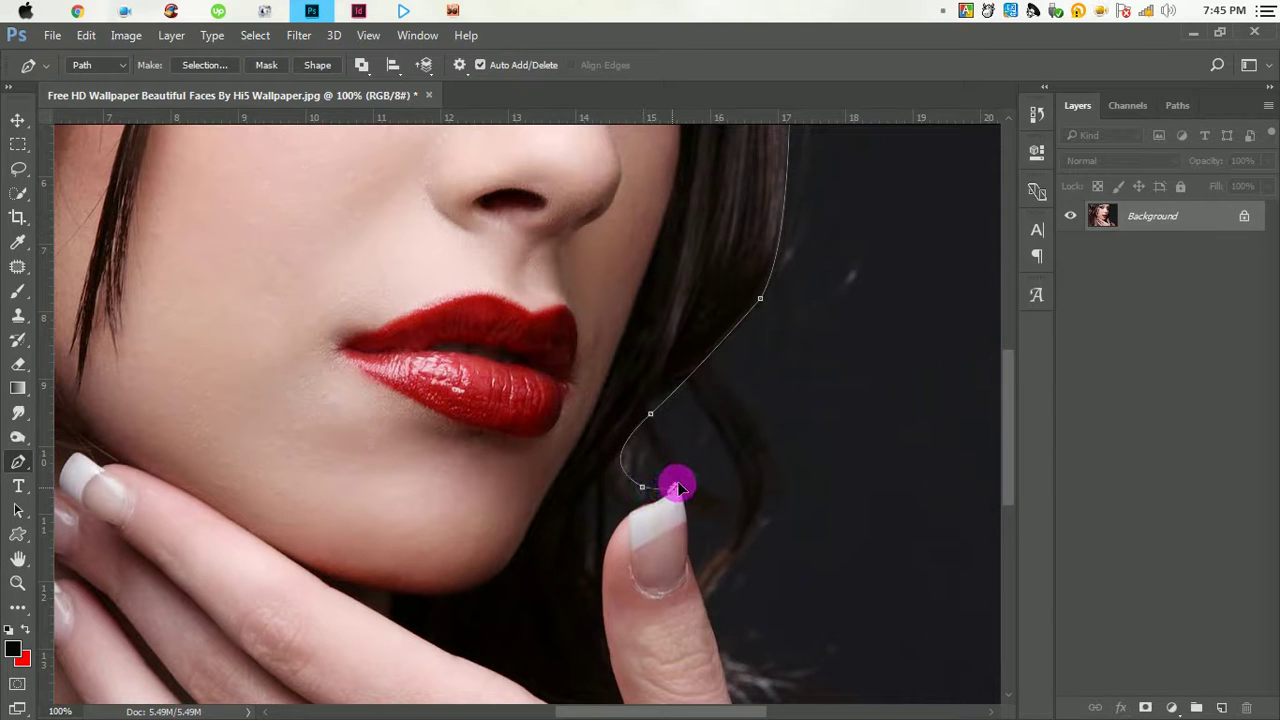
Continue the path around the fingernail tip and down the nail's edge.
scroll(676, 497, "up", 1)
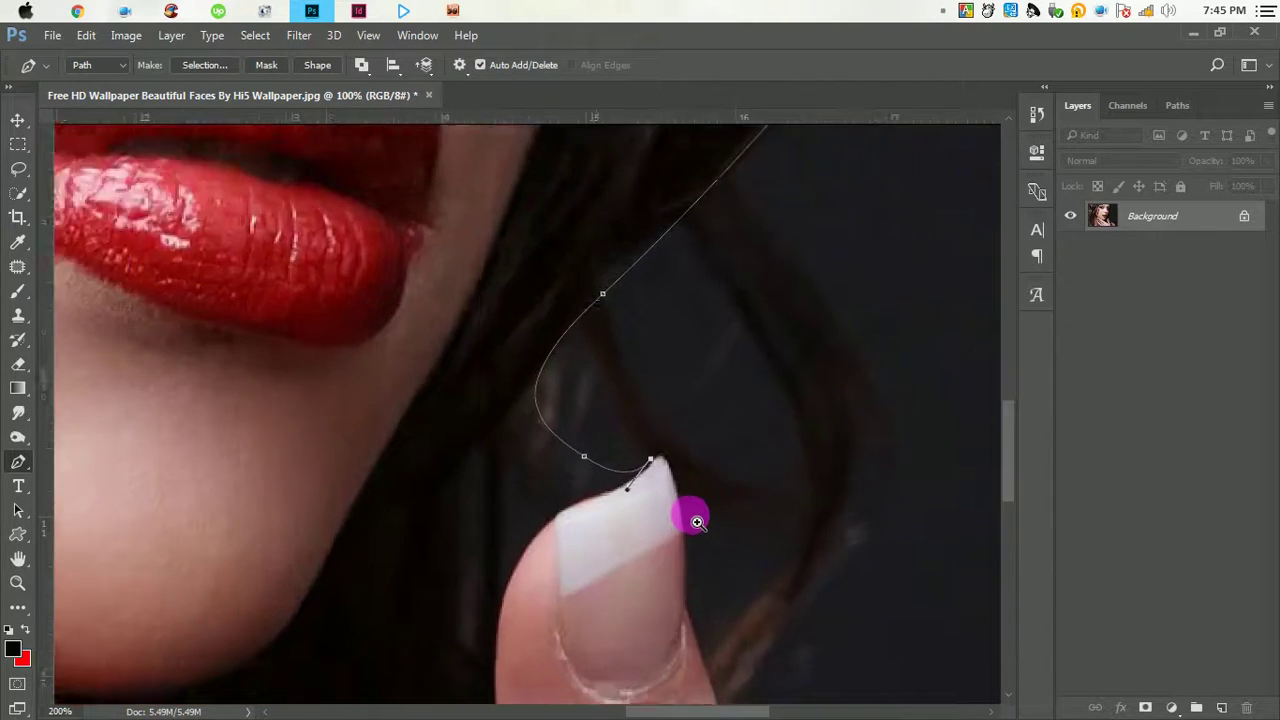
scroll(686, 515, "up", 1)
left_click_drag(666, 468, 674, 518)
left_click(670, 478)
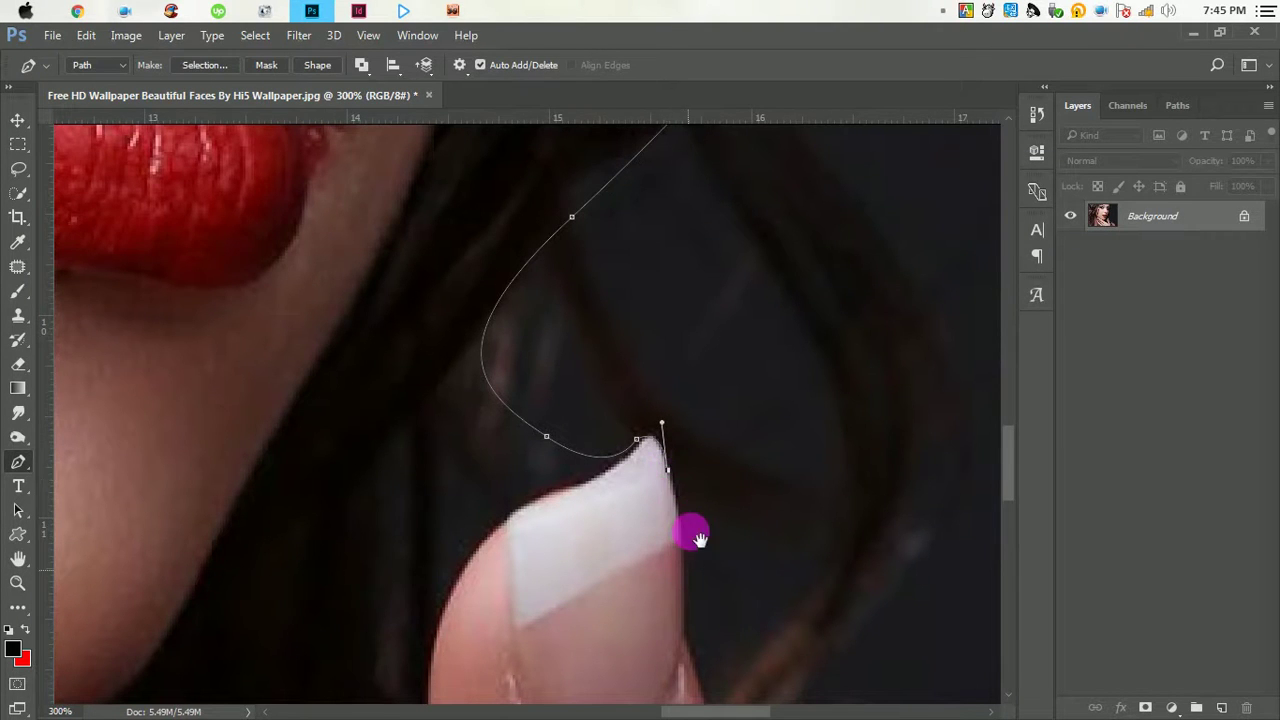
scroll(686, 528, "down", 5)
left_click_drag(724, 434, 714, 492)
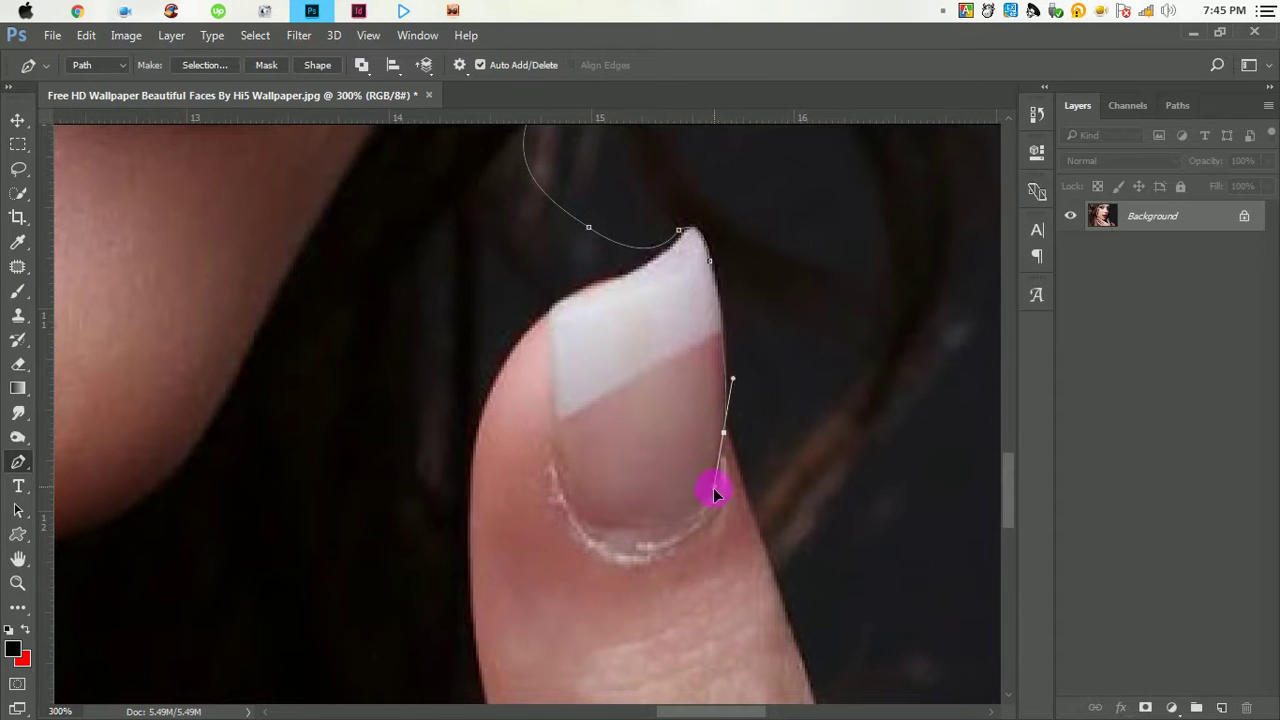
left_click(724, 435)
Continue the path down the thumb, across the hair and around the shoulder to the bottom edge.
scroll(700, 363, "down", 5)
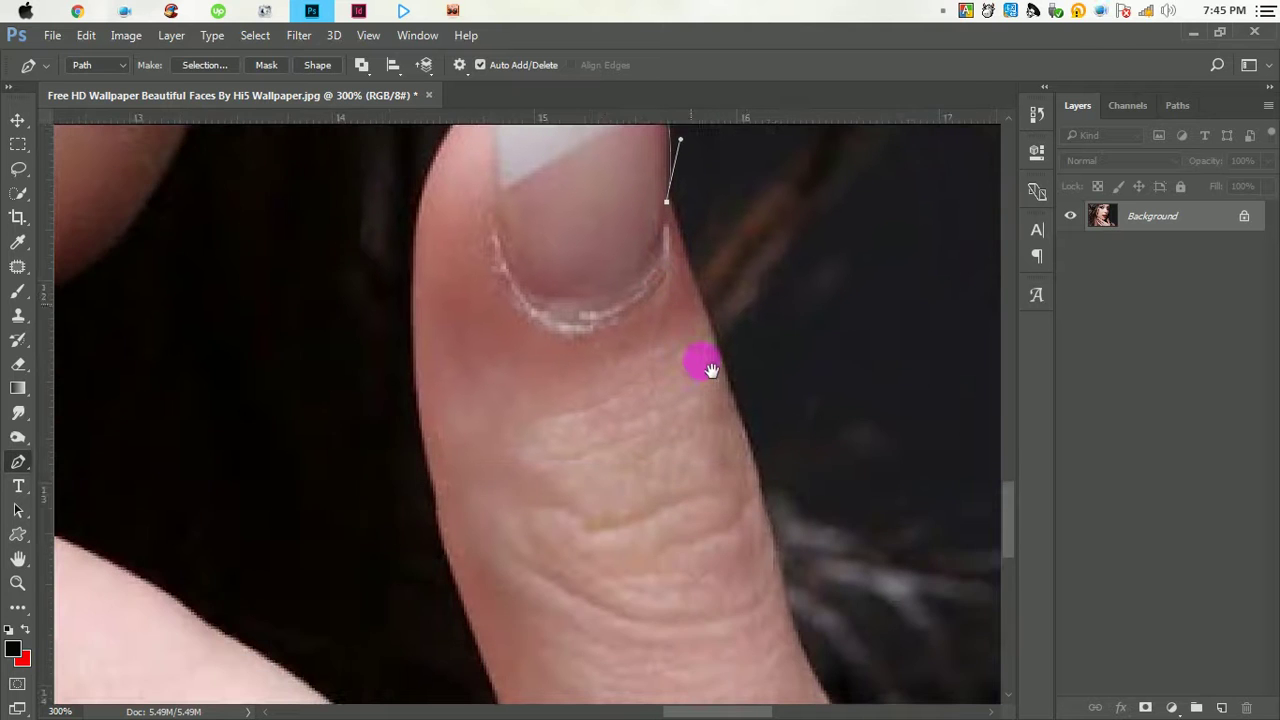
scroll(714, 430, "down", 1)
scroll(713, 428, "down", 1)
scroll(743, 428, "down", 2)
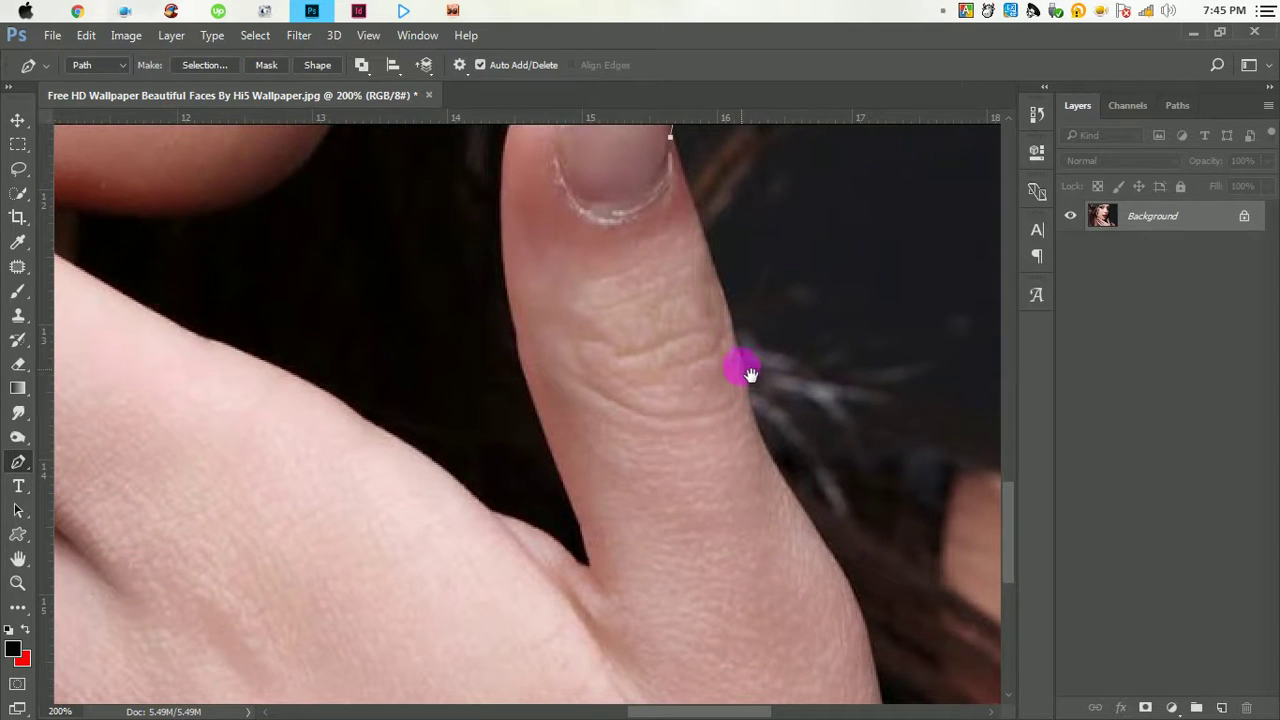
left_click_drag(734, 330, 753, 400)
left_click(734, 329, "alt")
scroll(651, 360, "down", 3)
left_click(650, 352, "alt")
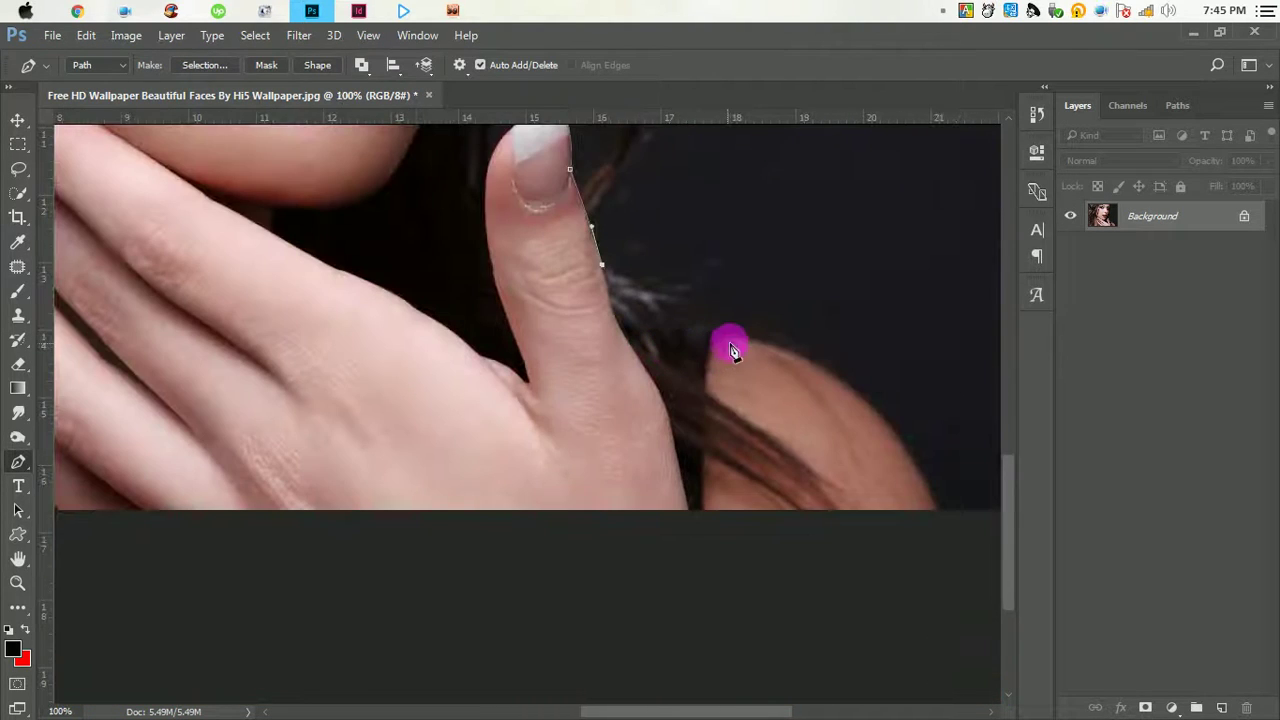
left_click_drag(732, 335, 770, 343)
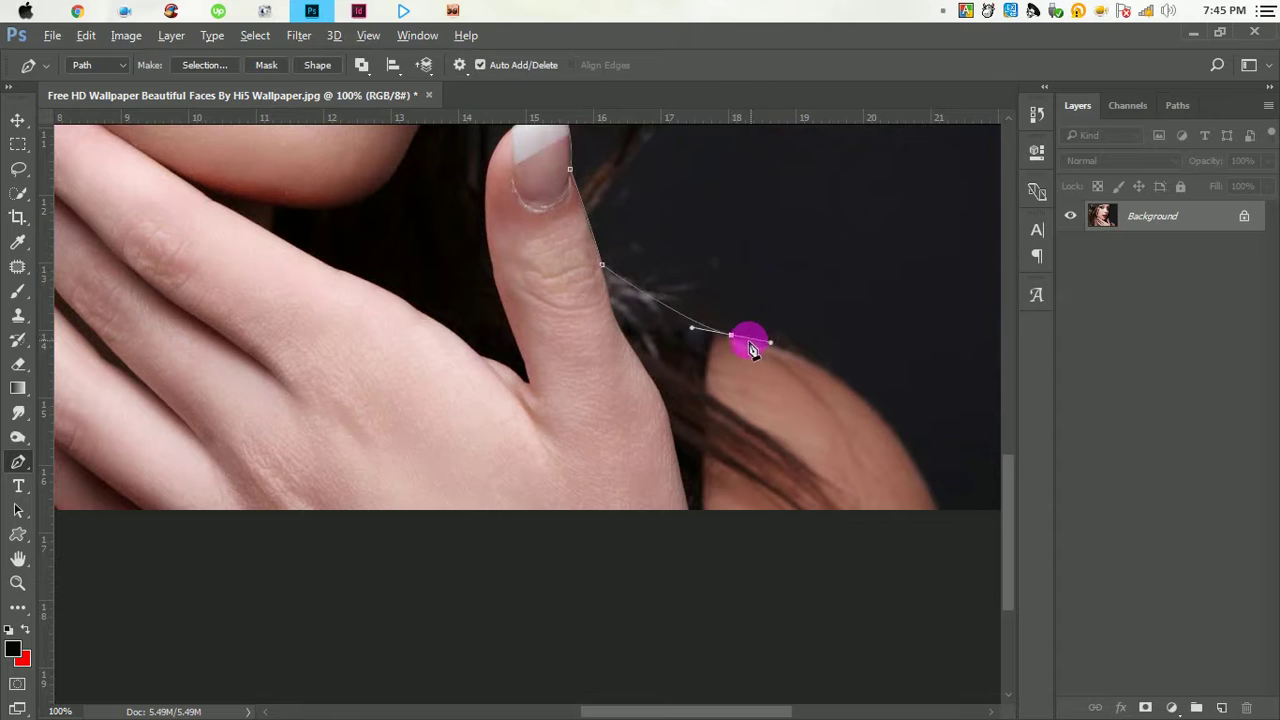
scroll(738, 378, "down", 2)
scroll(770, 418, "down", 2)
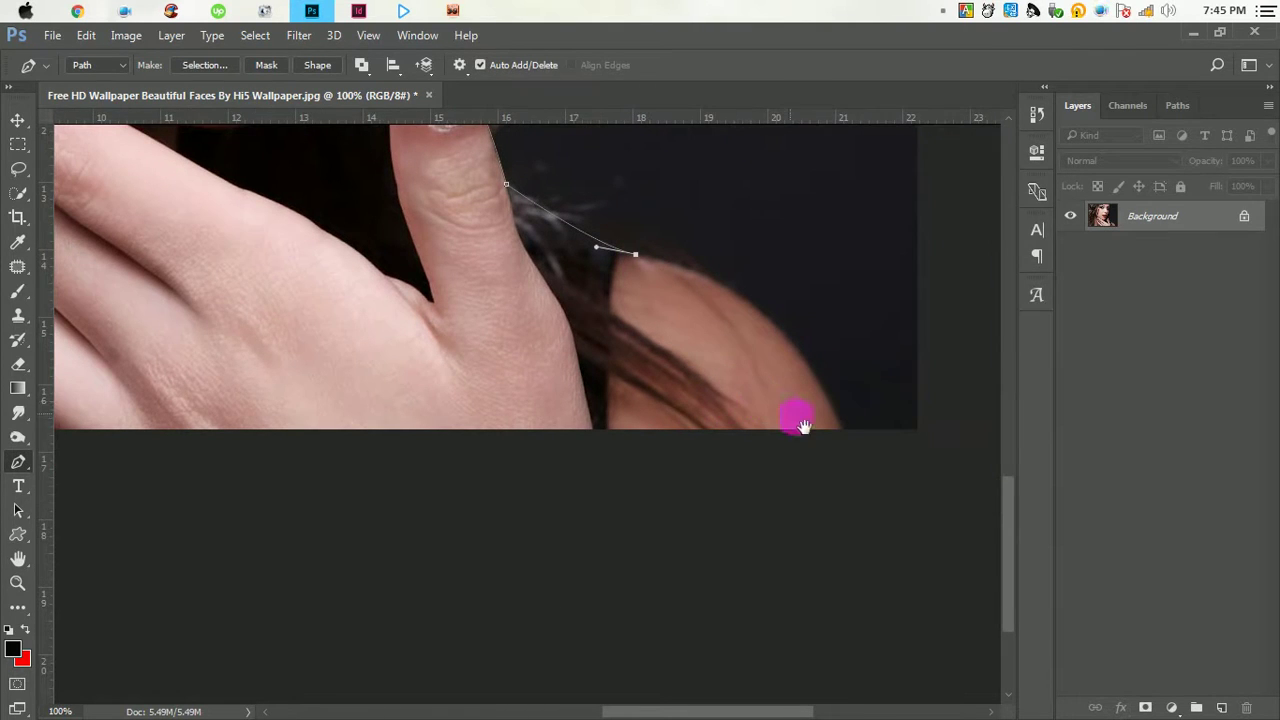
mouse_move(844, 432)
left_mouse_down()
mouse_move(925, 605)
mouse_move(914, 586)
left_mouse_up()
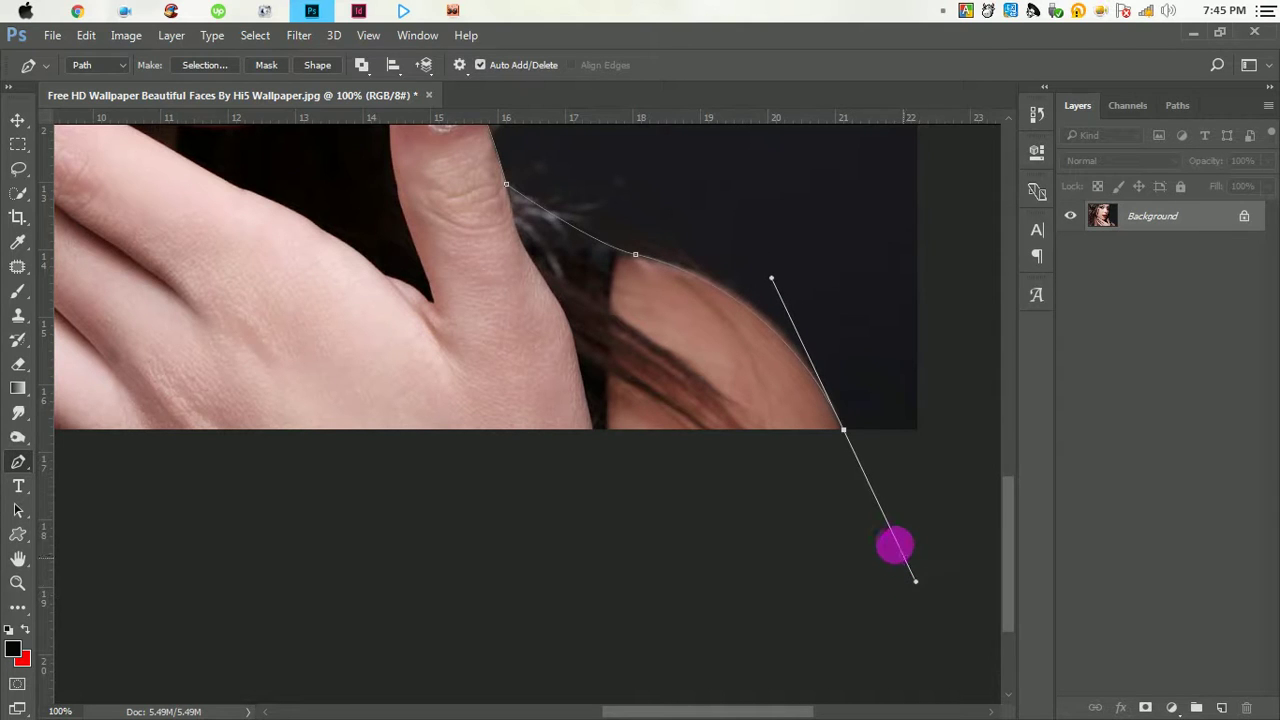
left_click(843, 430, "alt")
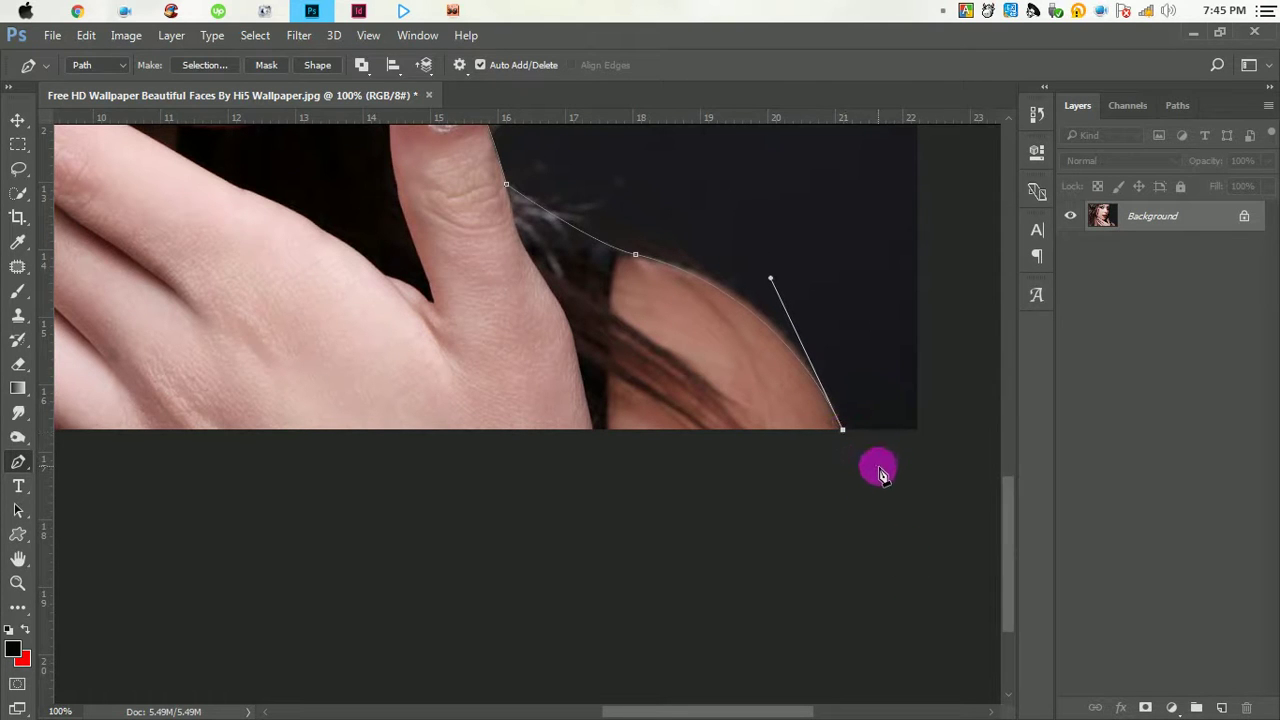
Close the path around the outside of the image back at its starting point.
key("ctrl+minus")
key("ctrl+minus")
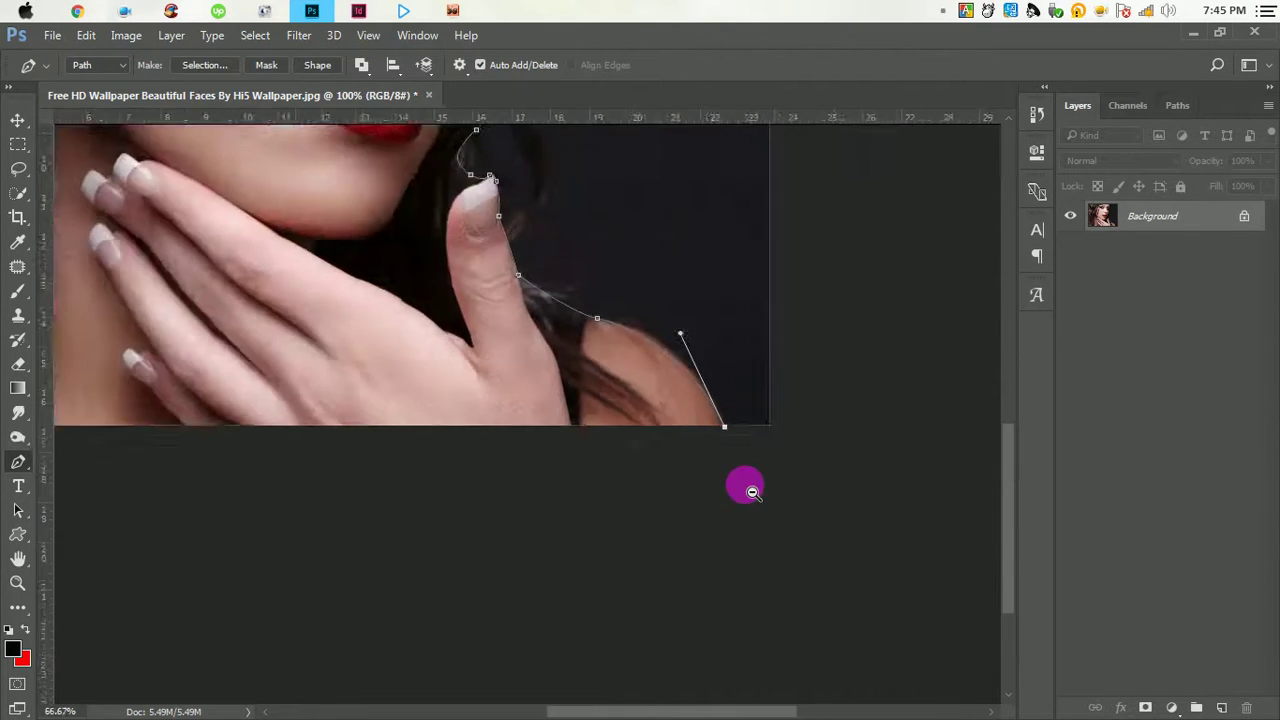
key("ctrl+minus")
key("ctrl+minus")
left_click(626, 601)
left_click(295, 596)
left_click(259, 389)
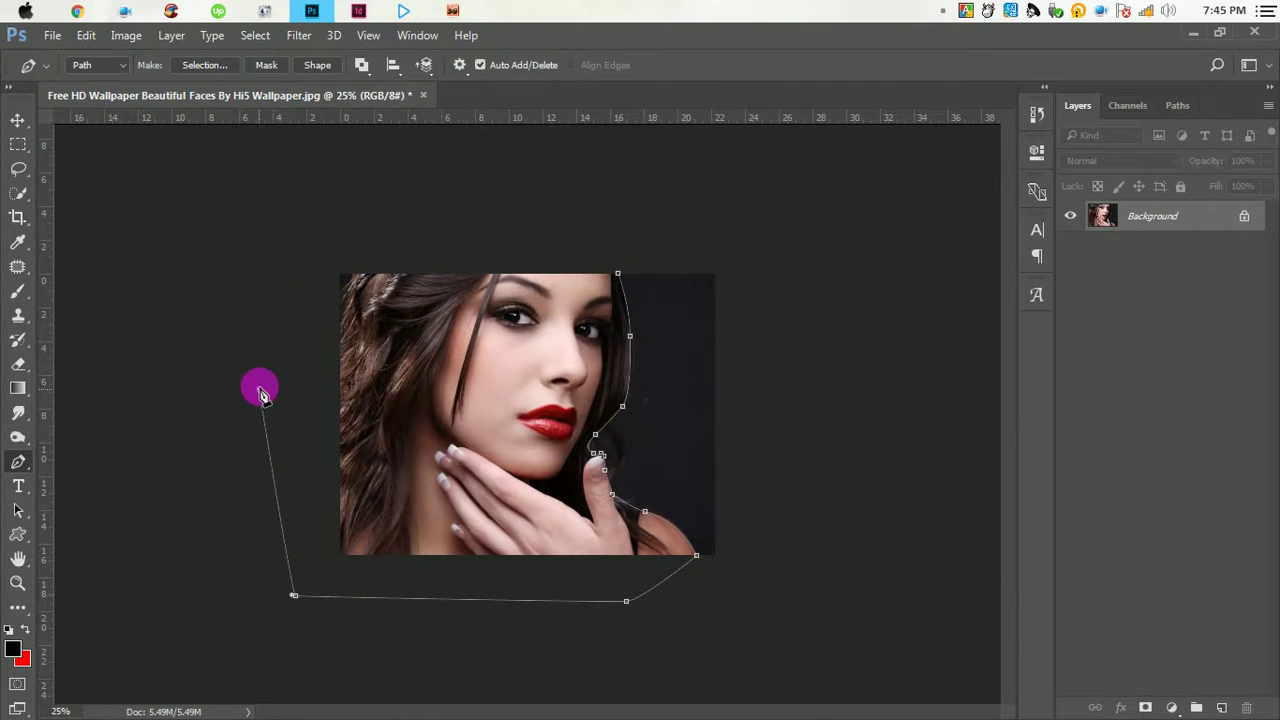
left_click(371, 224)
left_click(587, 221)
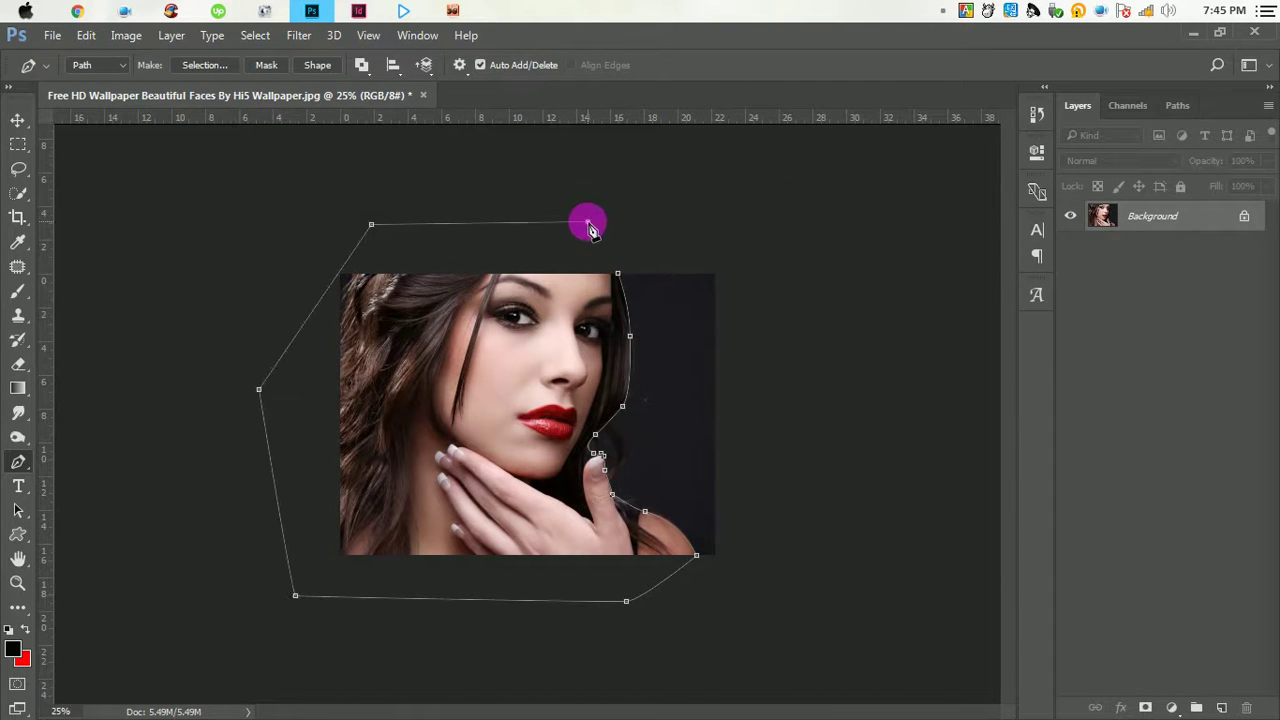
left_click(617, 273)
Turn the closed path into a selection and add a layer mask to Layer 0.
right_click(419, 314)
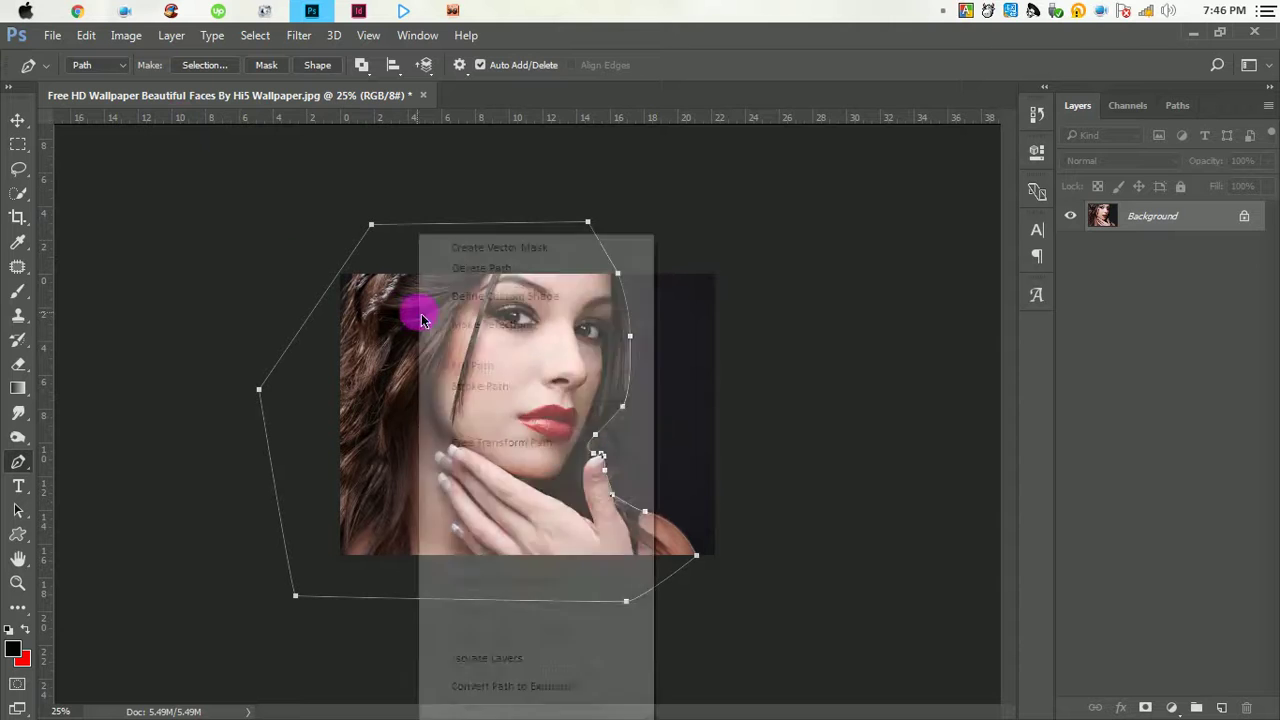
left_click(517, 333)
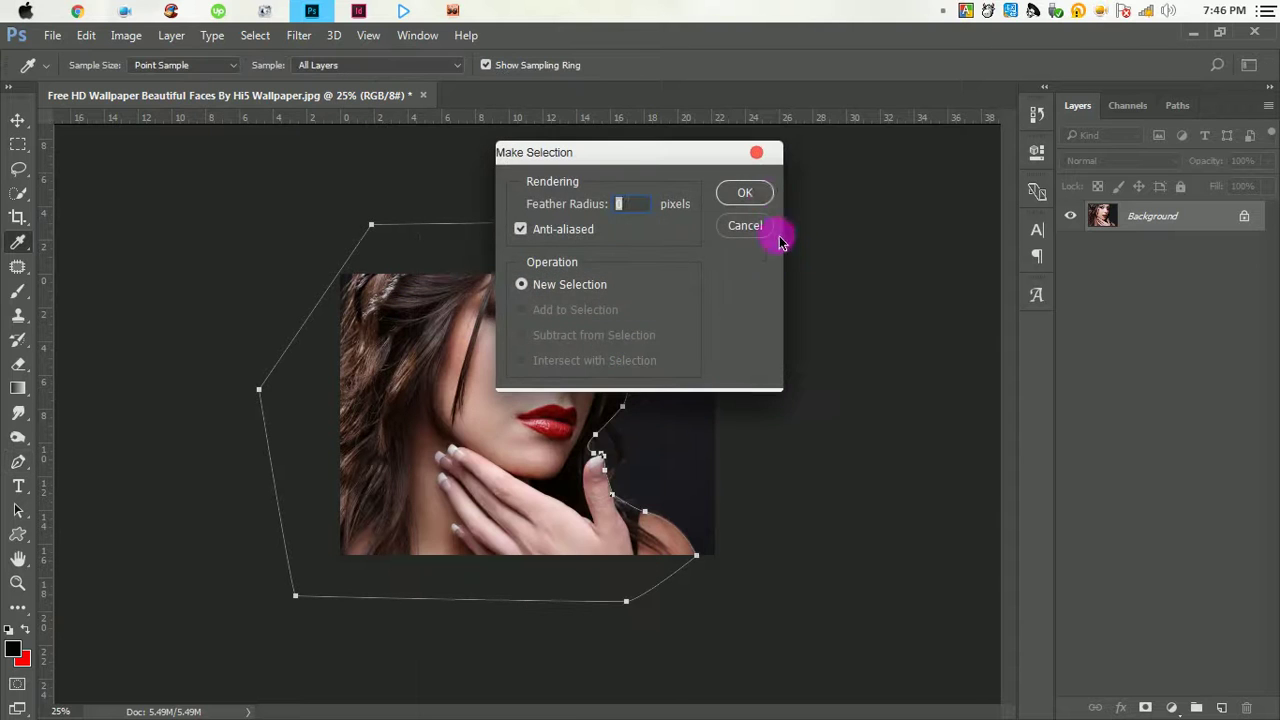
left_click(745, 193)
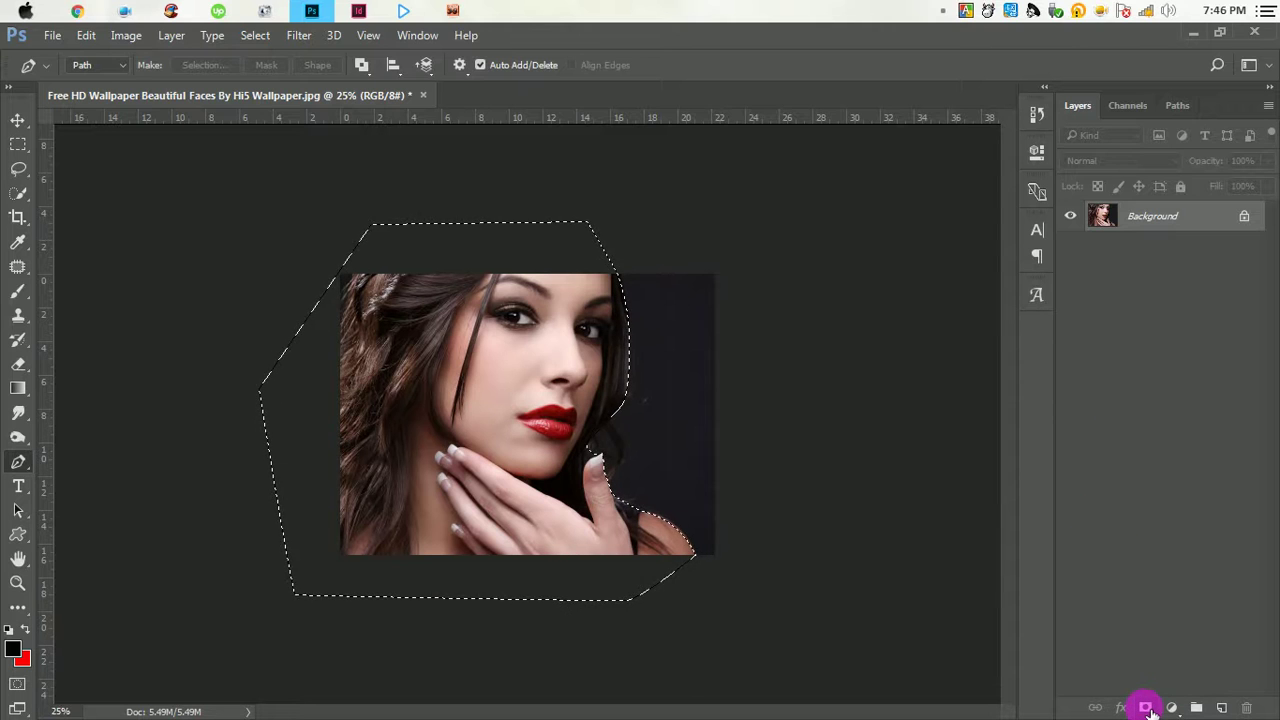
left_click(1146, 707)
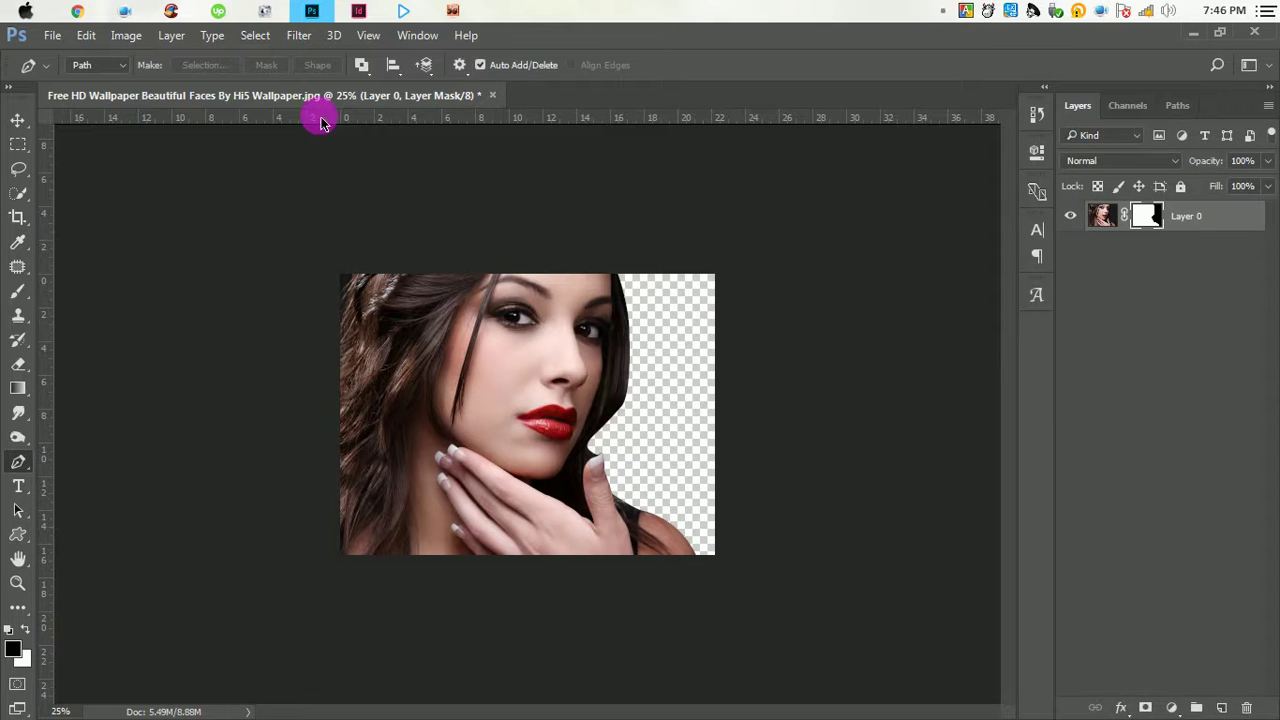
Switch to the Move tool and create a new 1920 × 1080 document.
left_click(256, 38)
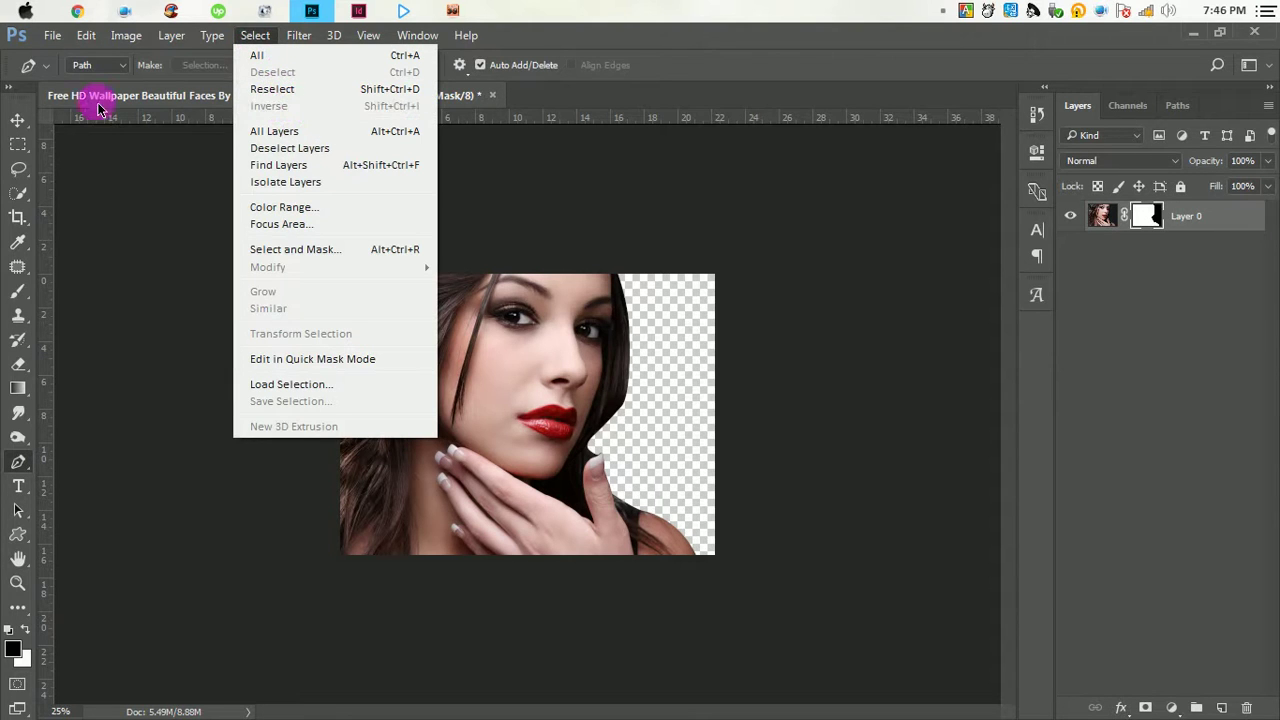
left_click(18, 122)
left_click(52, 35)
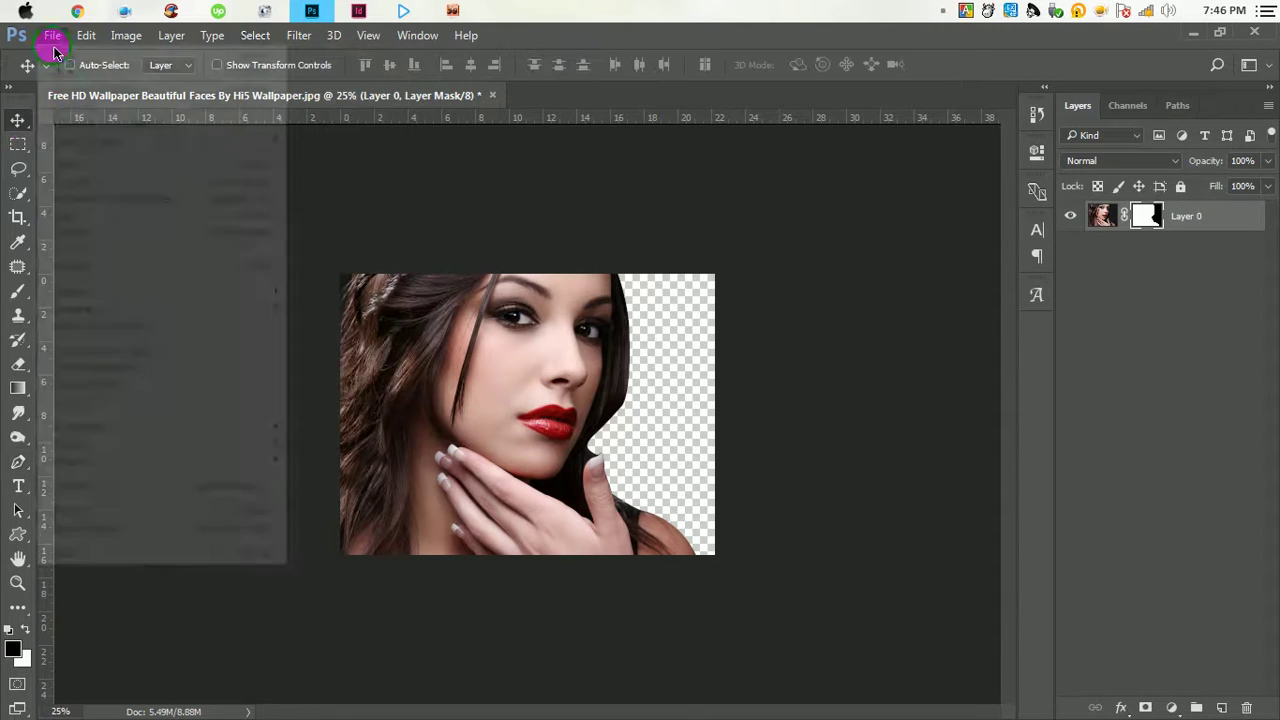
left_click(80, 55)
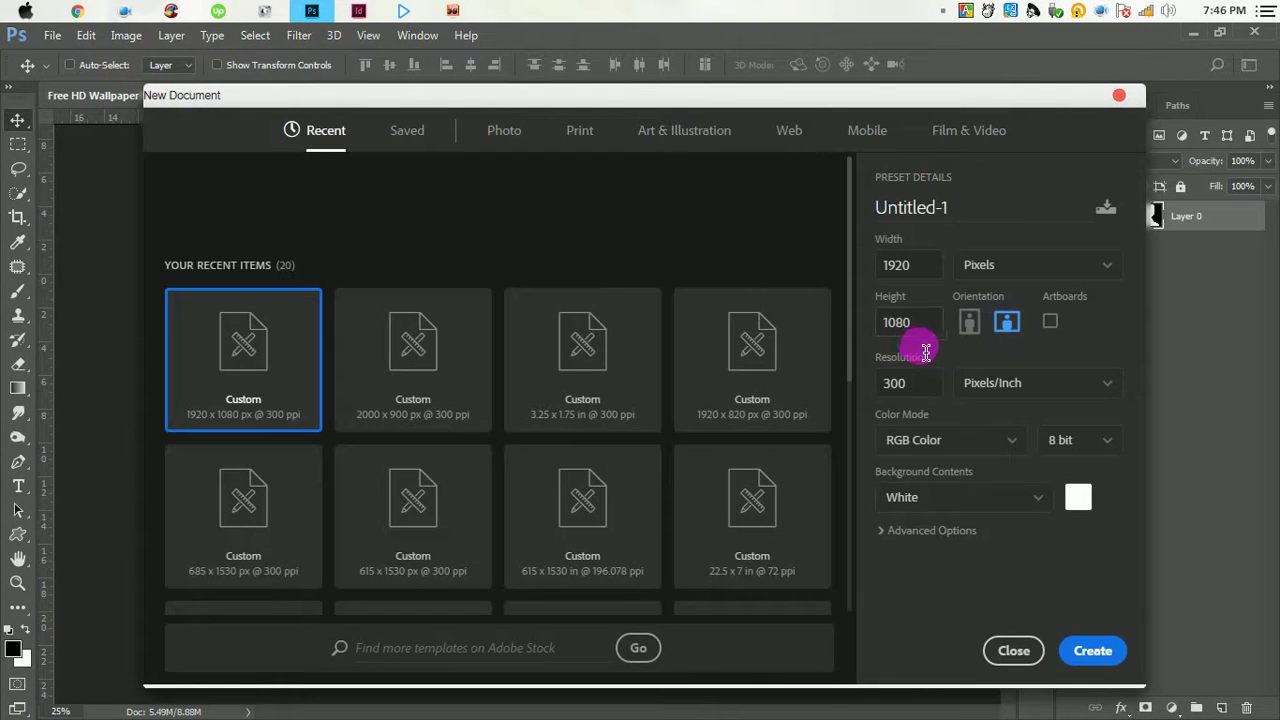
left_click(1100, 651)
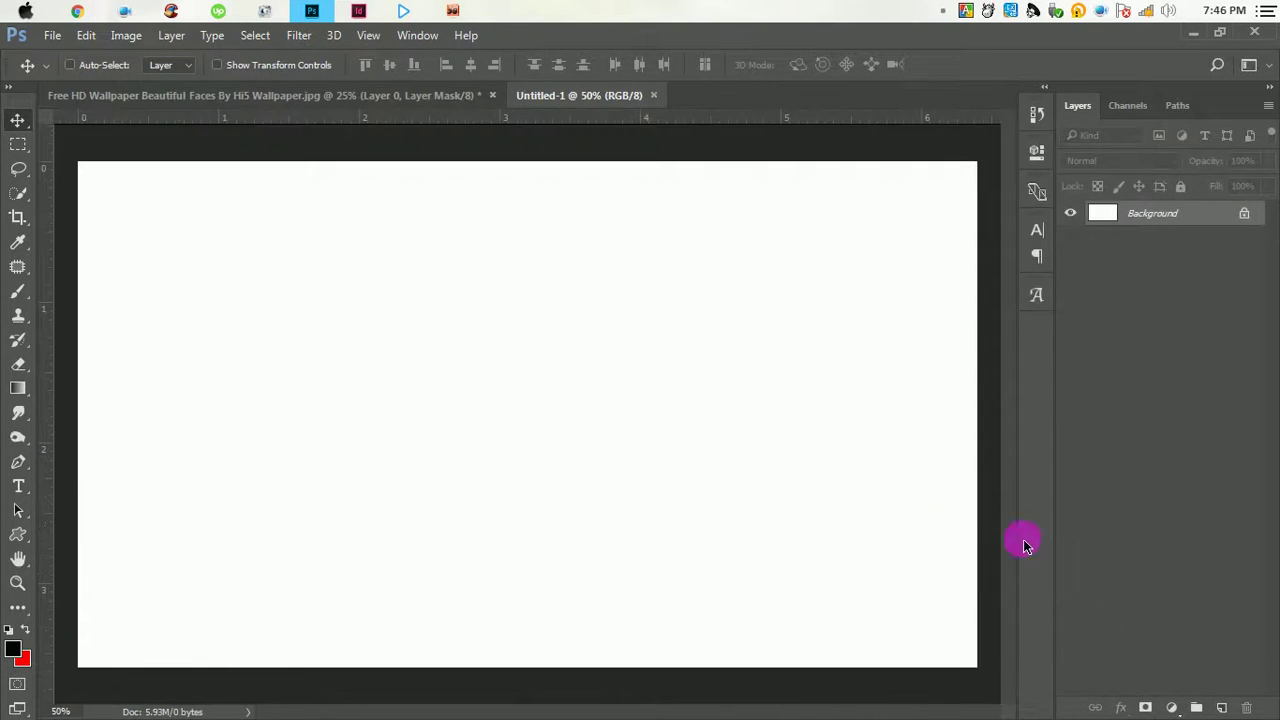
key("ctrl+minus")
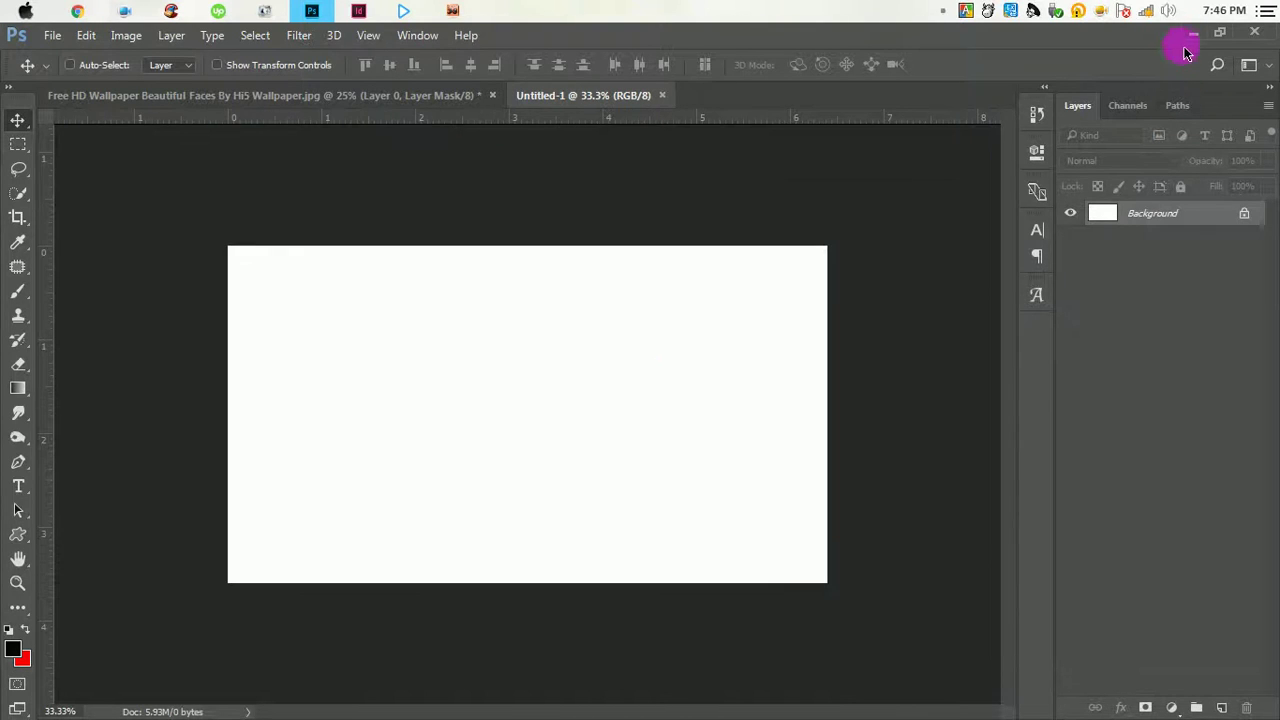
Place the brick-wall texture scaled to fill the new canvas, then return to the portrait.
left_click(1191, 38)
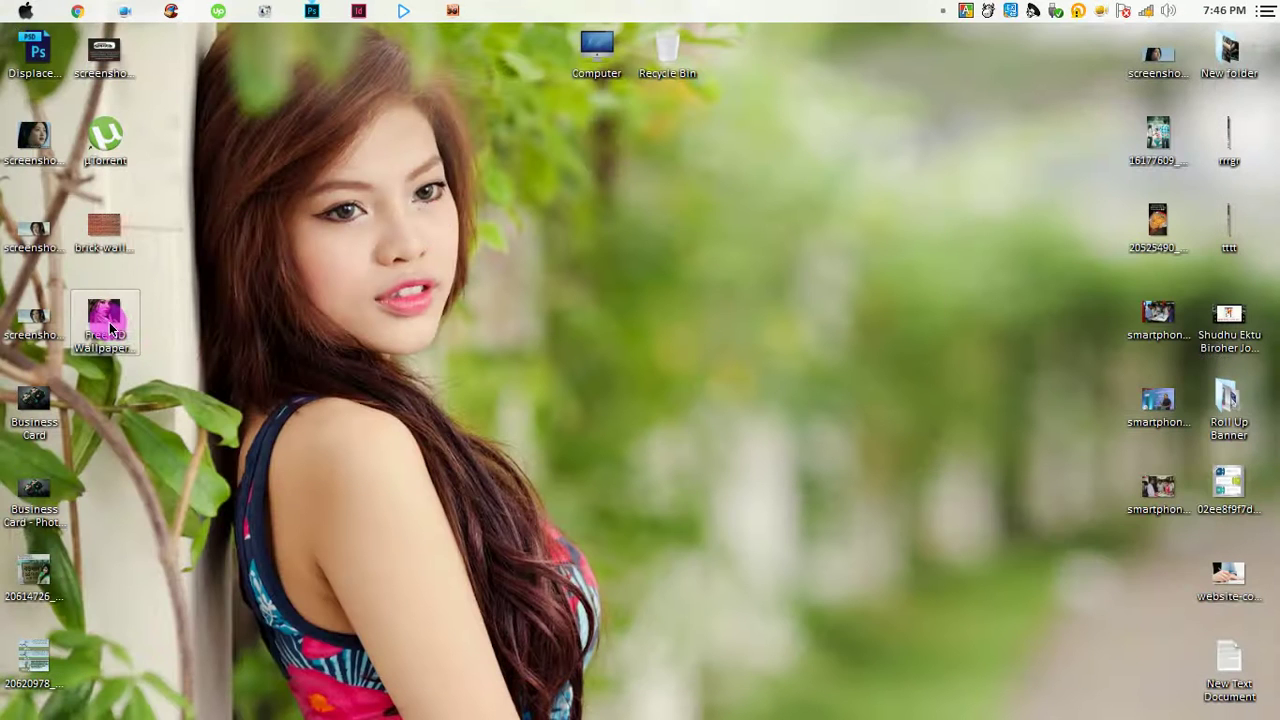
mouse_move(95, 238)
left_mouse_down()
mouse_move(337, 44)
mouse_move(517, 286)
left_mouse_up()
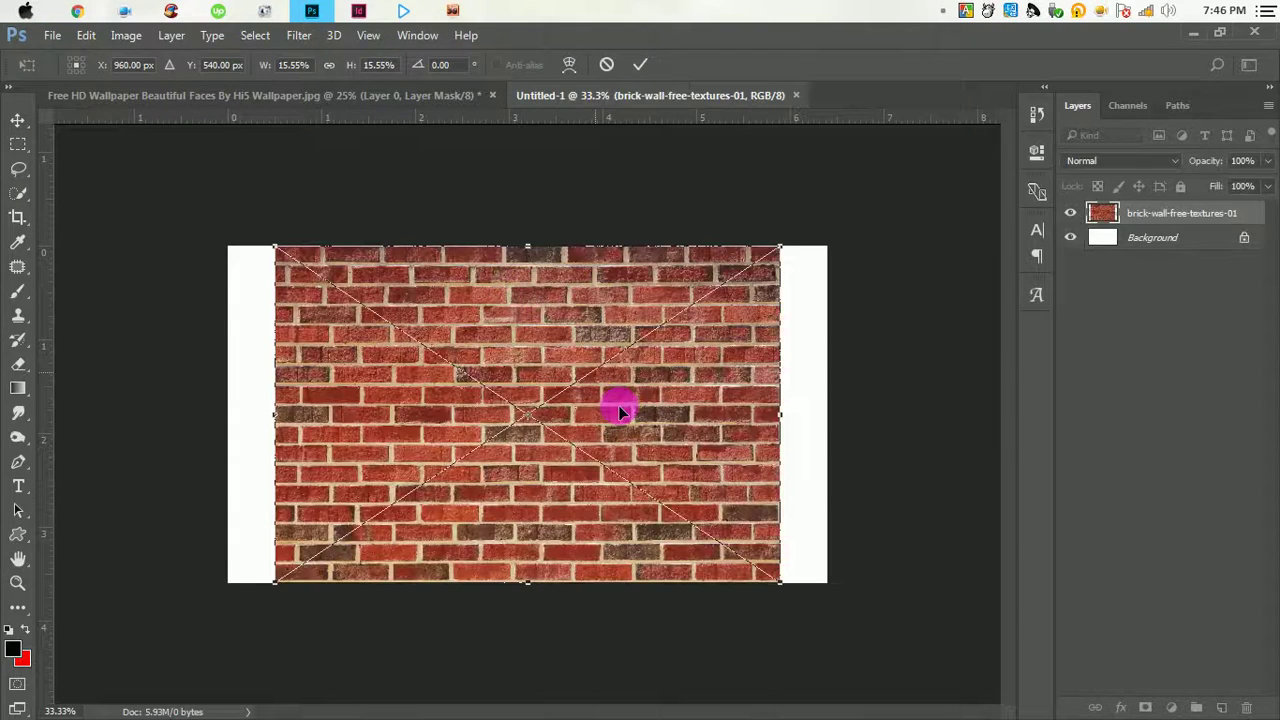
mouse_move(785, 588)
left_mouse_down()
mouse_move(830, 636)
mouse_move(822, 623)
left_mouse_up()
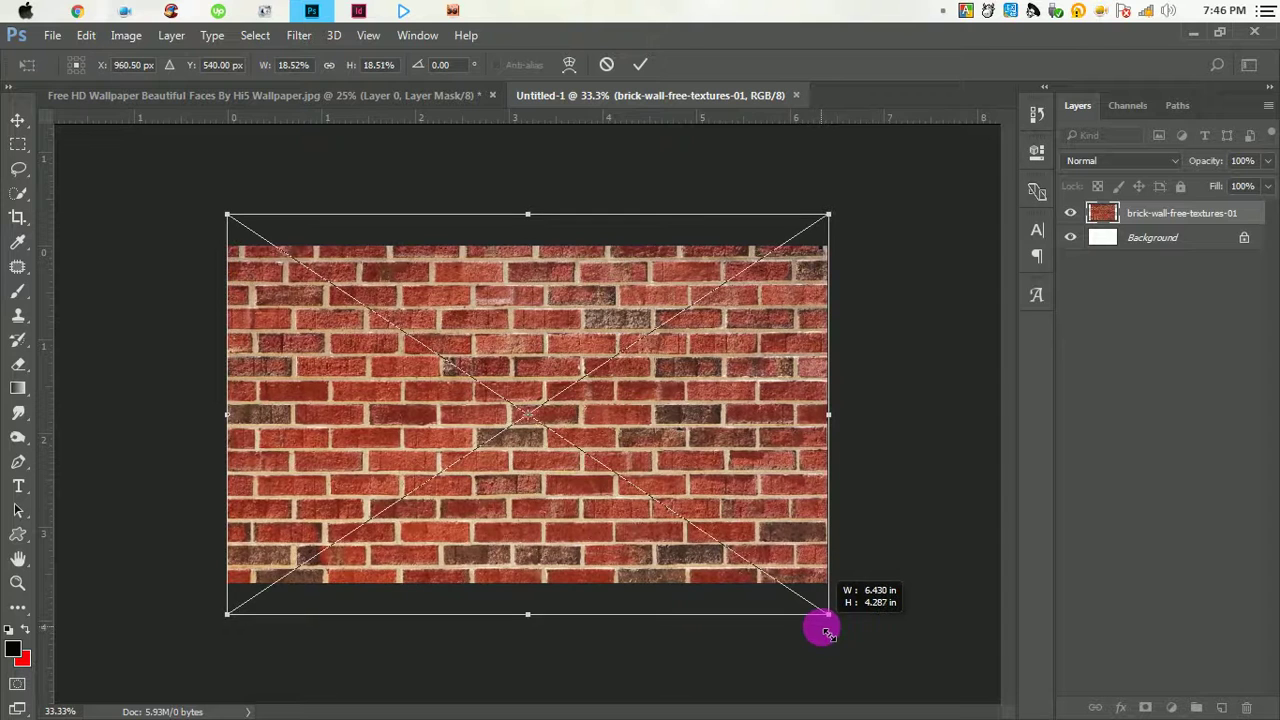
left_click(642, 64)
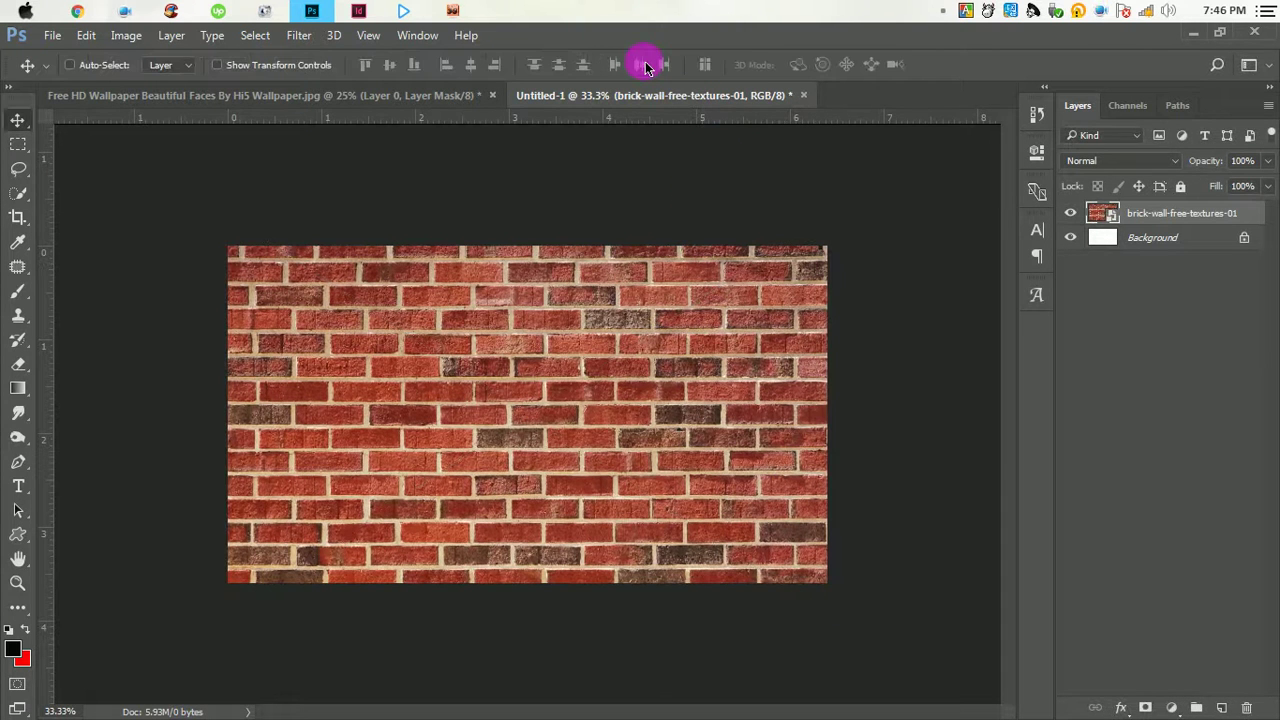
left_click(334, 97)
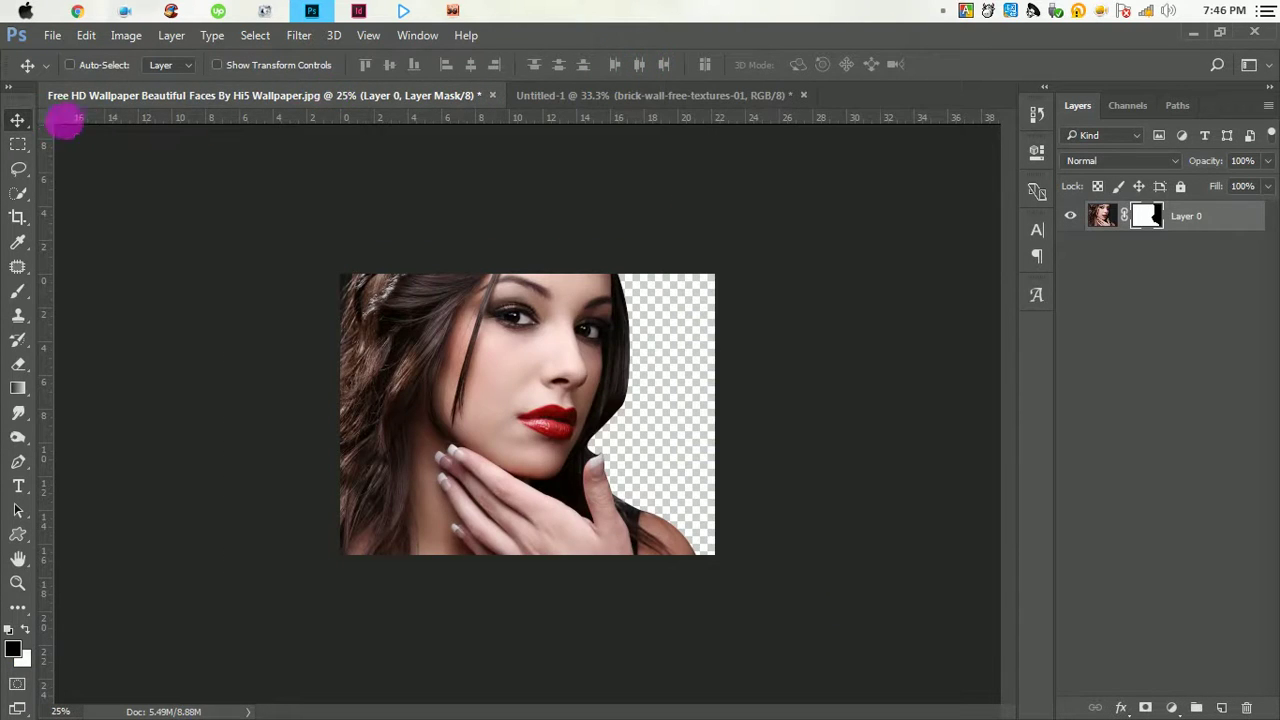
Copy the masked portrait into Untitled-1, move it flush left and scale it to about 92%.
mouse_move(486, 371)
left_mouse_down()
mouse_move(570, 110)
mouse_move(540, 380)
left_mouse_up()
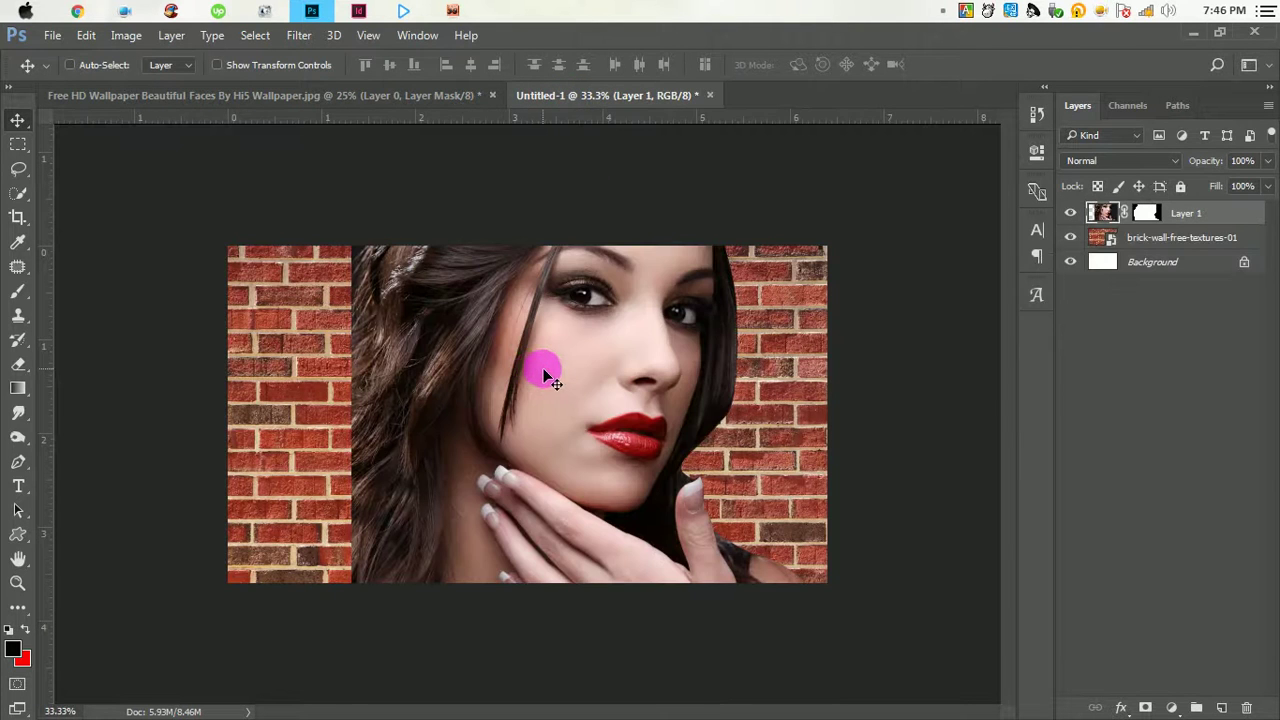
left_click(86, 35)
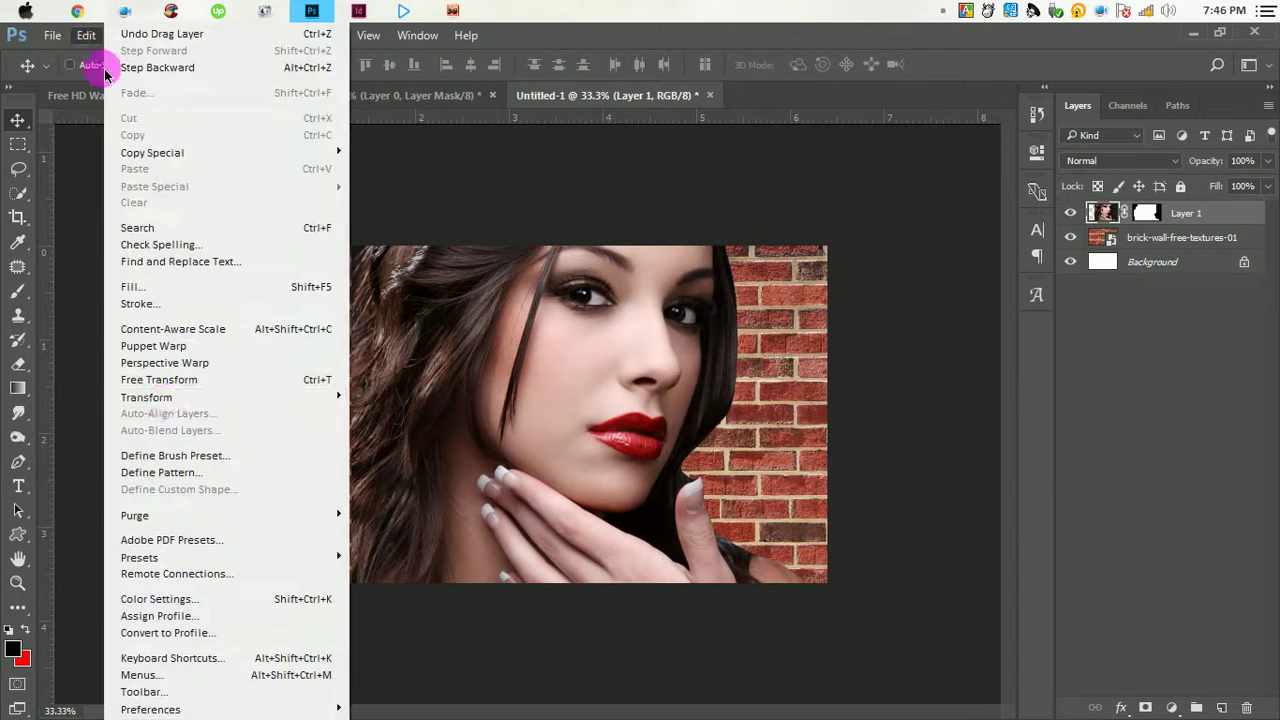
left_click(170, 379)
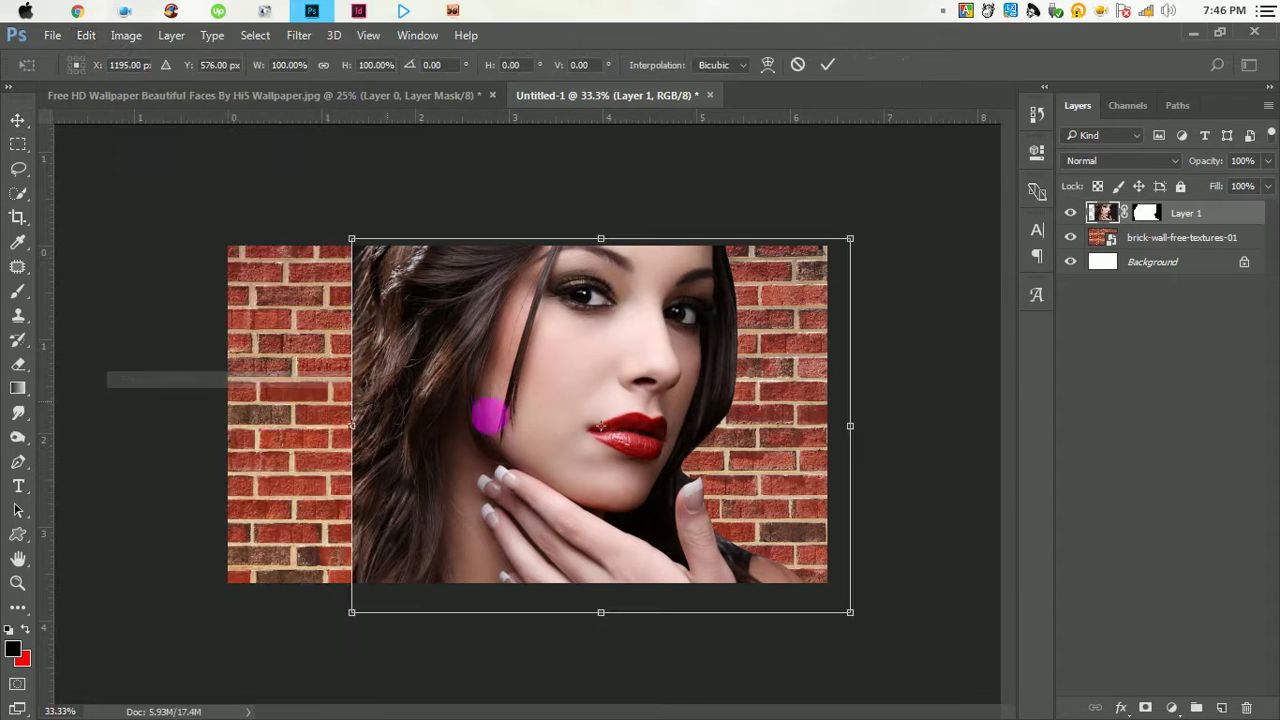
left_click_drag(605, 398, 474, 400)
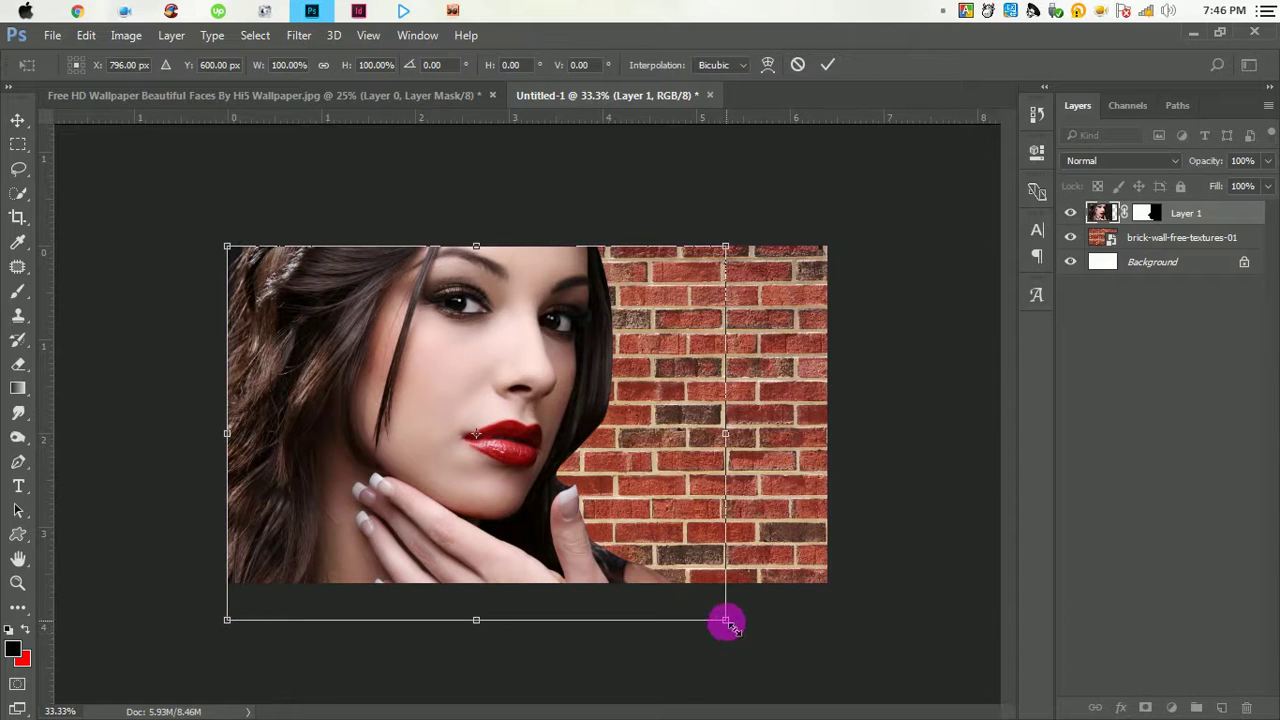
left_click_drag(726, 621, 686, 592)
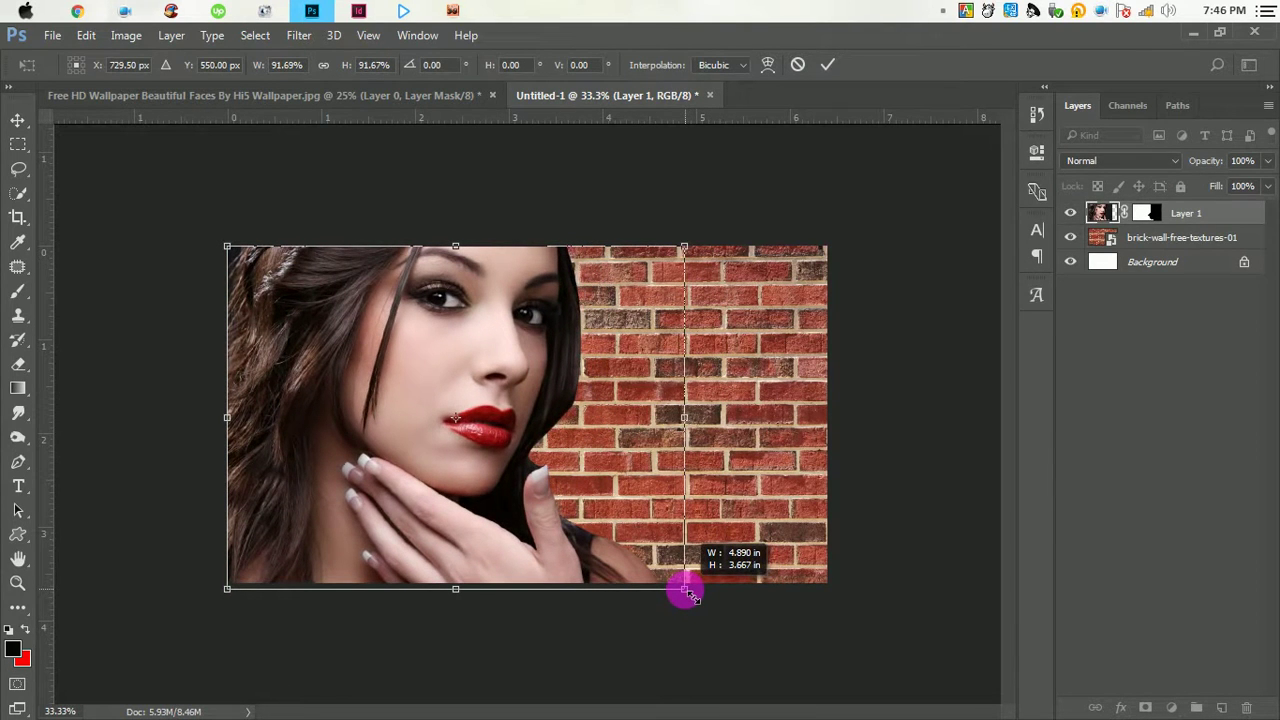
left_click(826, 68)
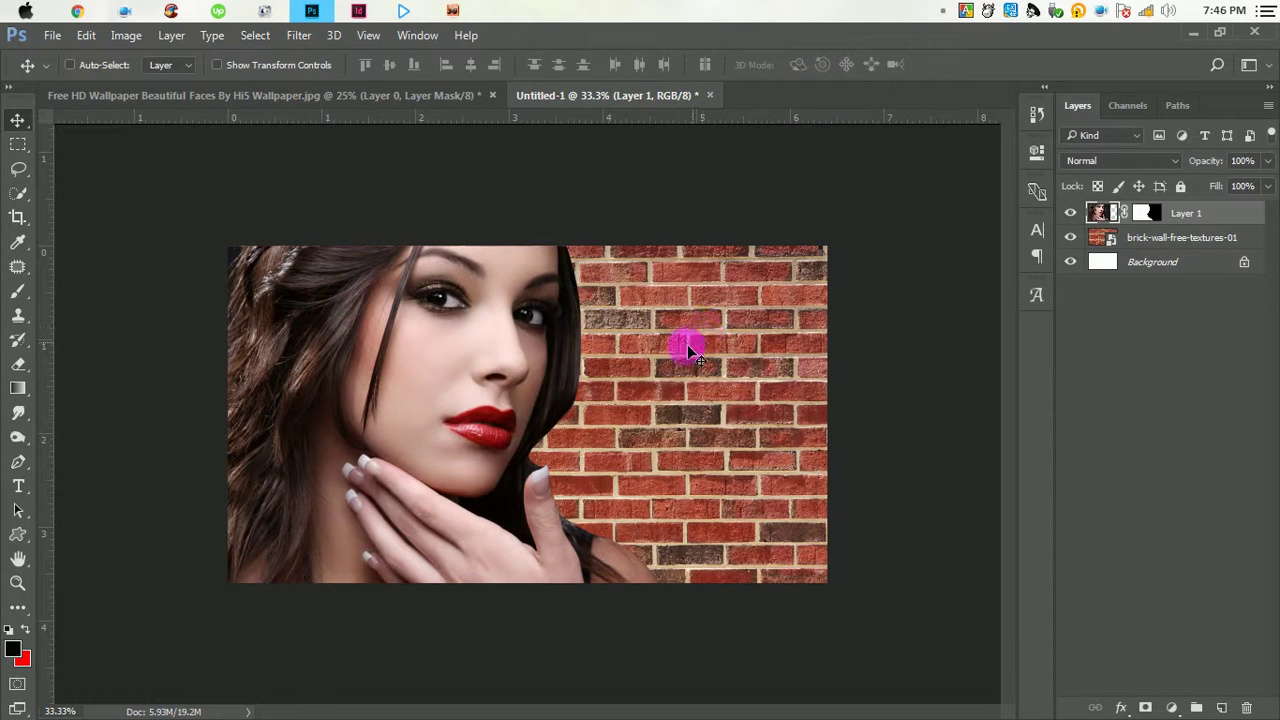
Apply the Filter Gallery's Artistic > Fresco filter to the portrait with Brush Detail 10.
left_click(300, 36)
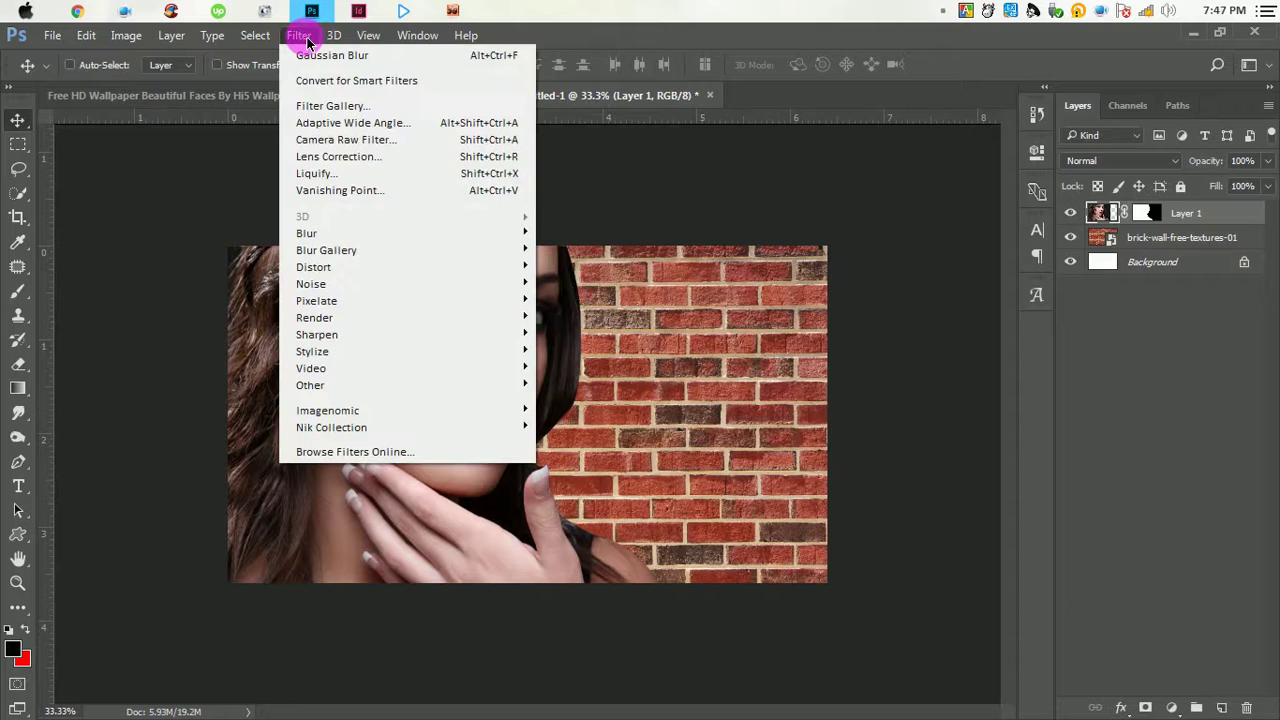
left_click(338, 104)
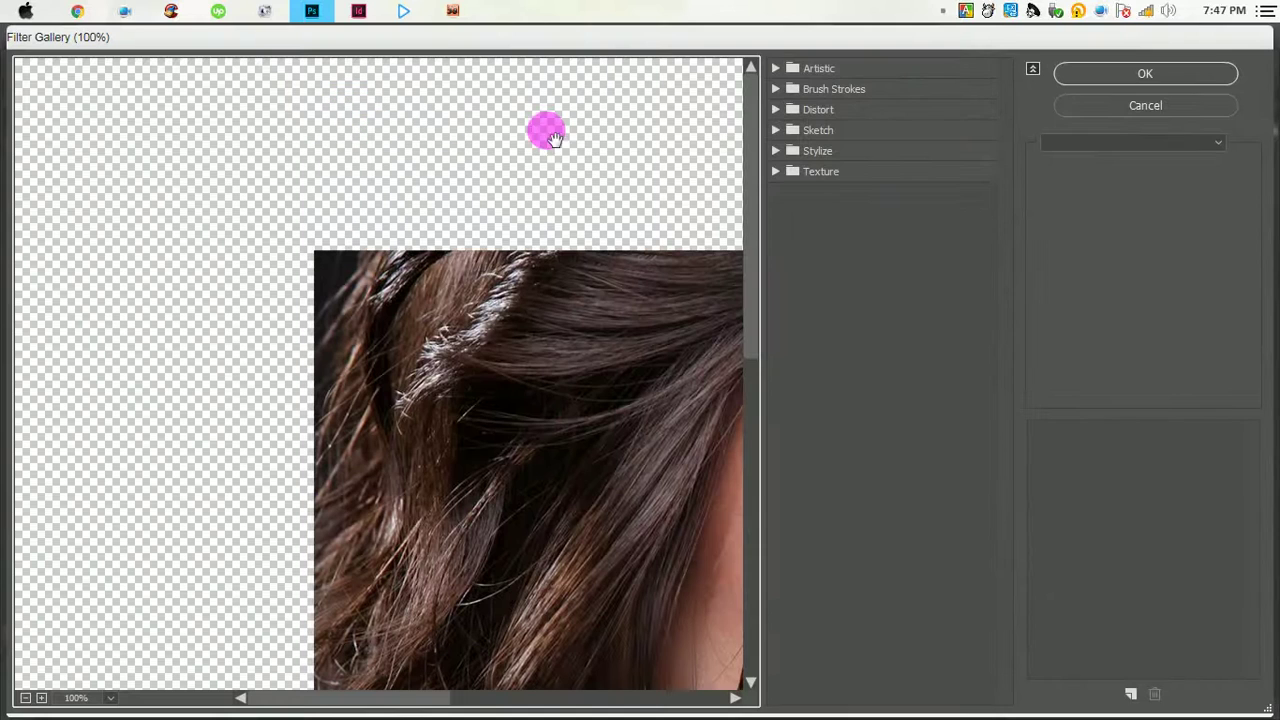
left_click(776, 68)
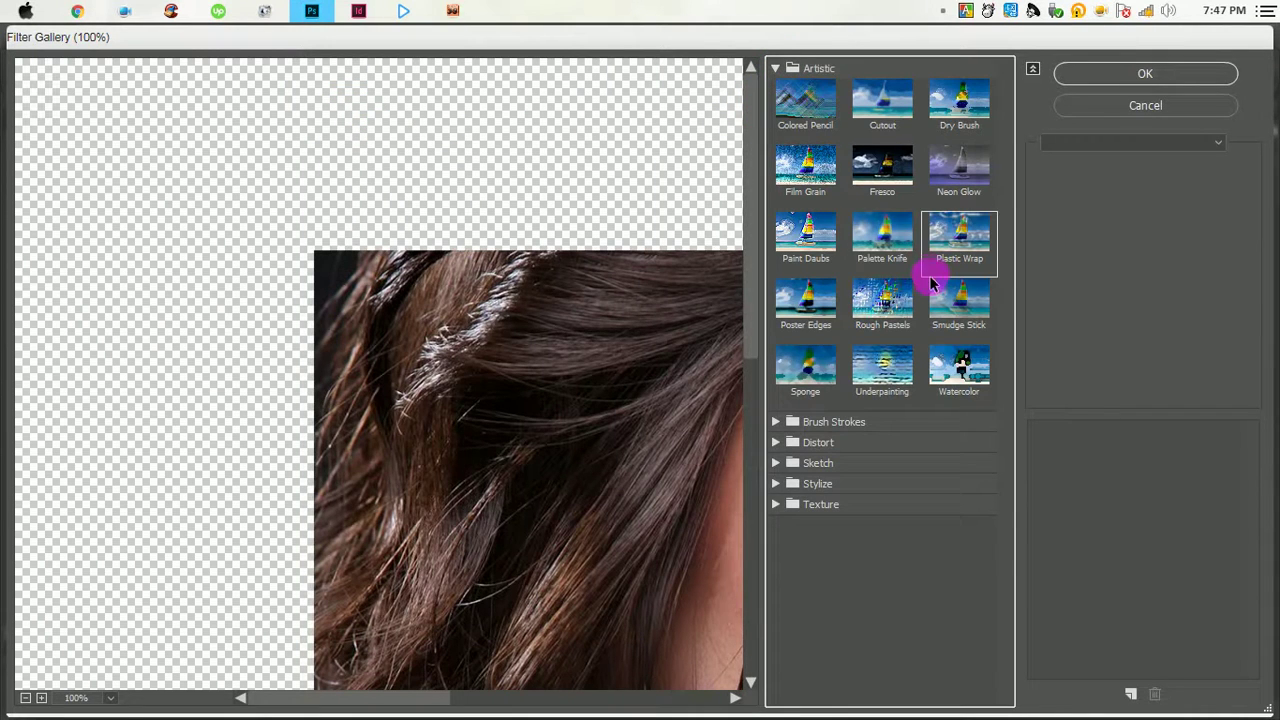
left_click(893, 178)
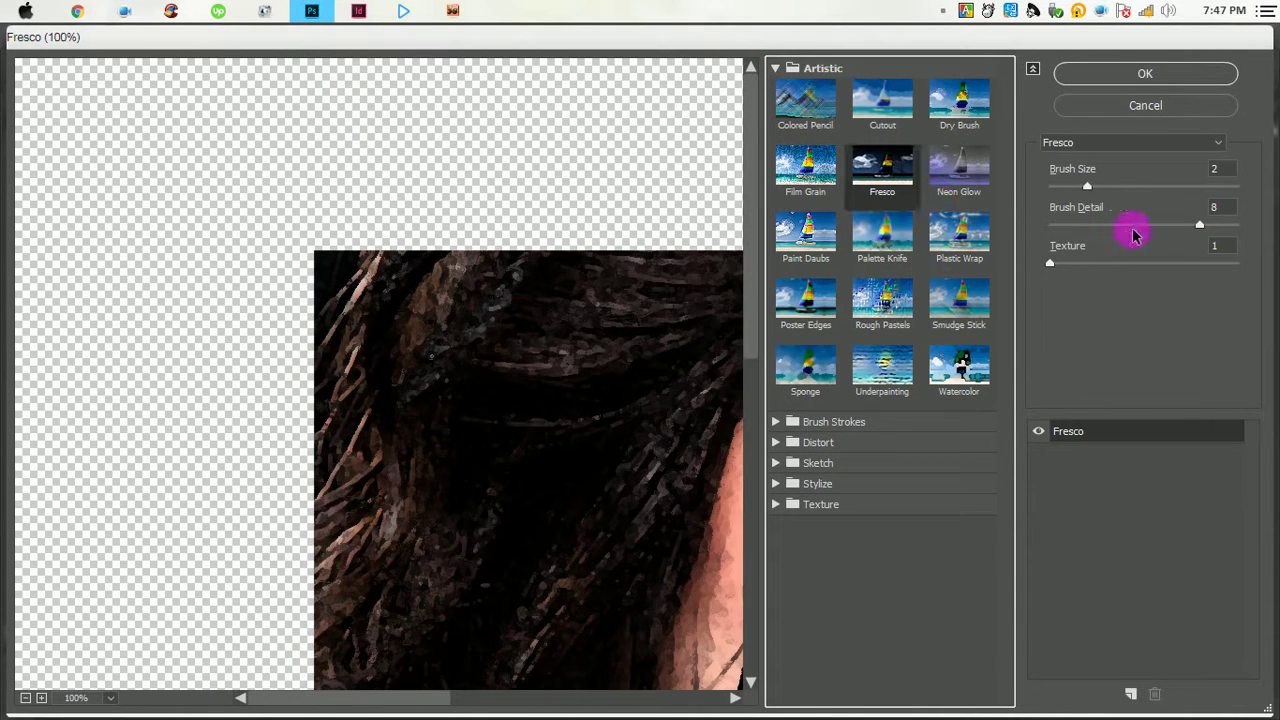
type("10")
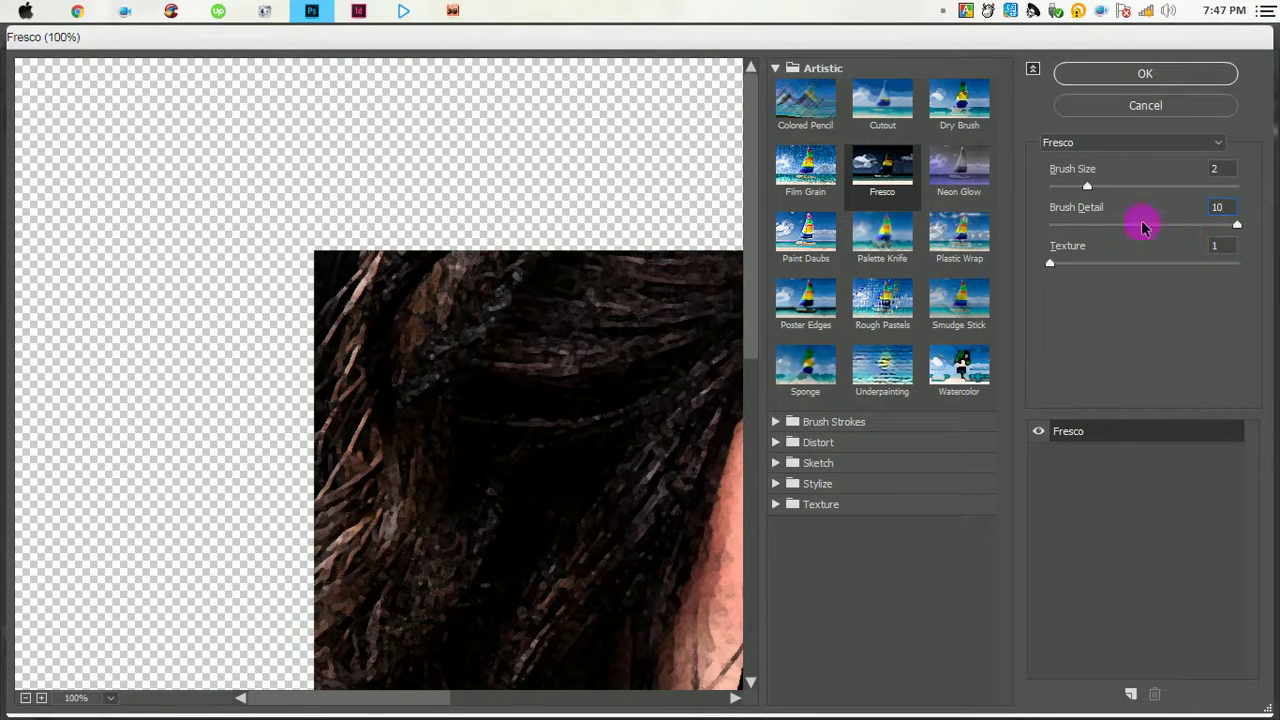
left_click(1147, 75)
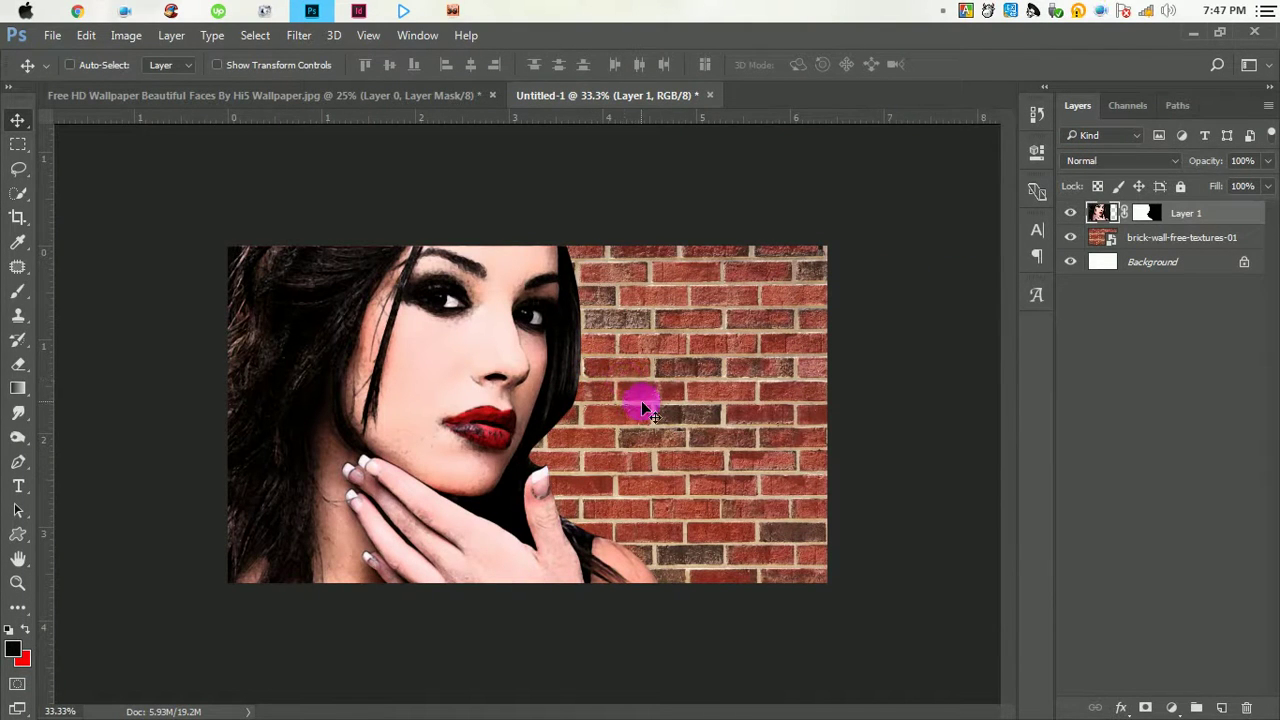
Switch the portrait layer, Layer 1, to Overlay blending and lower its opacity to 84%.
left_click(1108, 162)
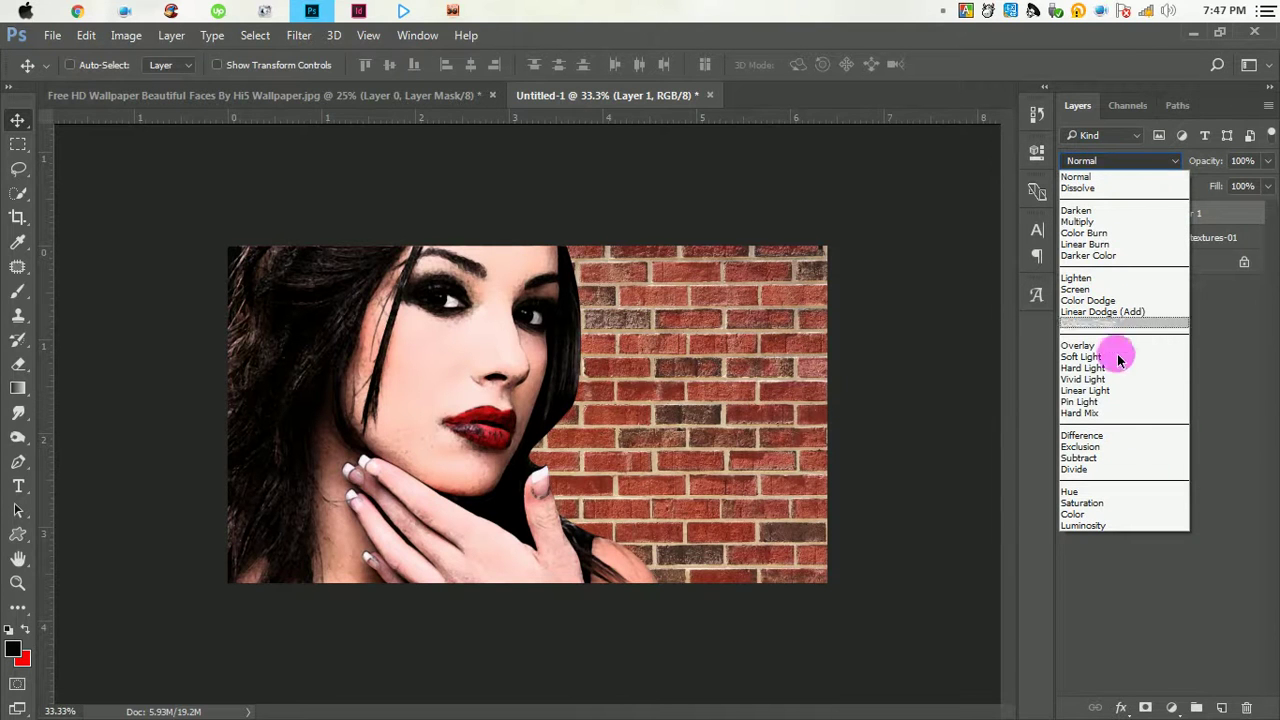
left_click(1096, 346)
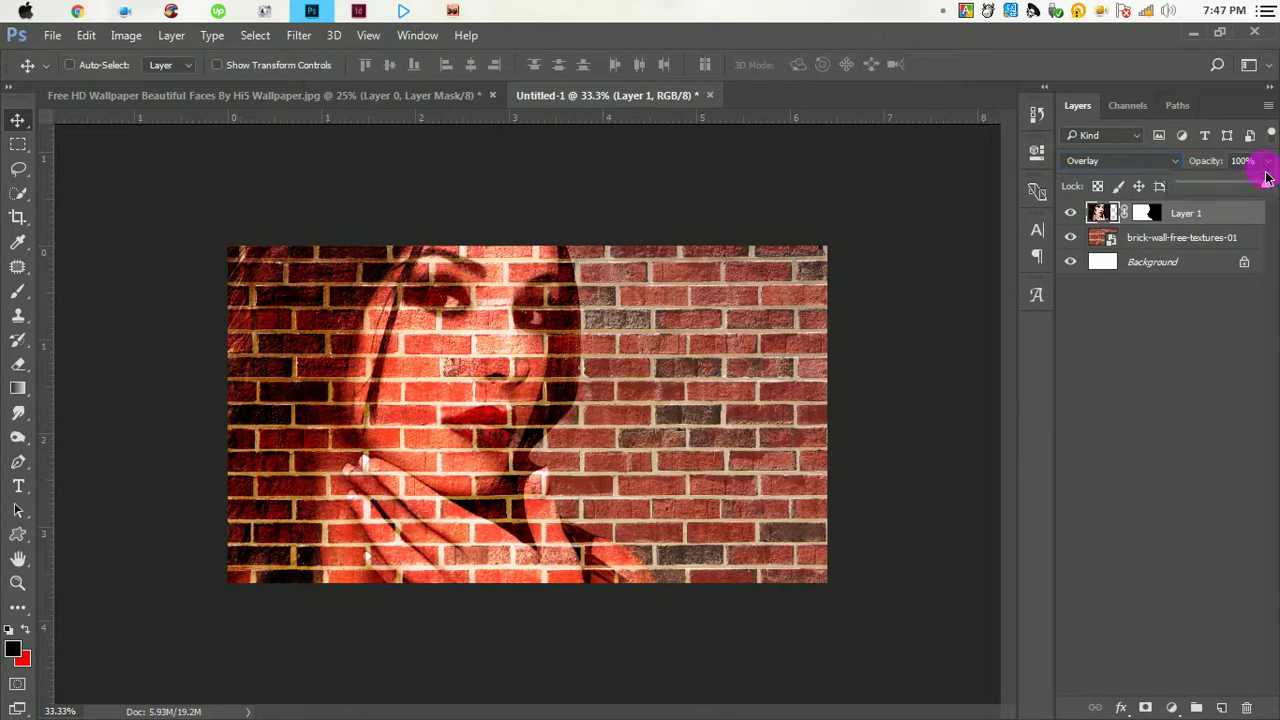
left_click_drag(1258, 191, 1256, 191)
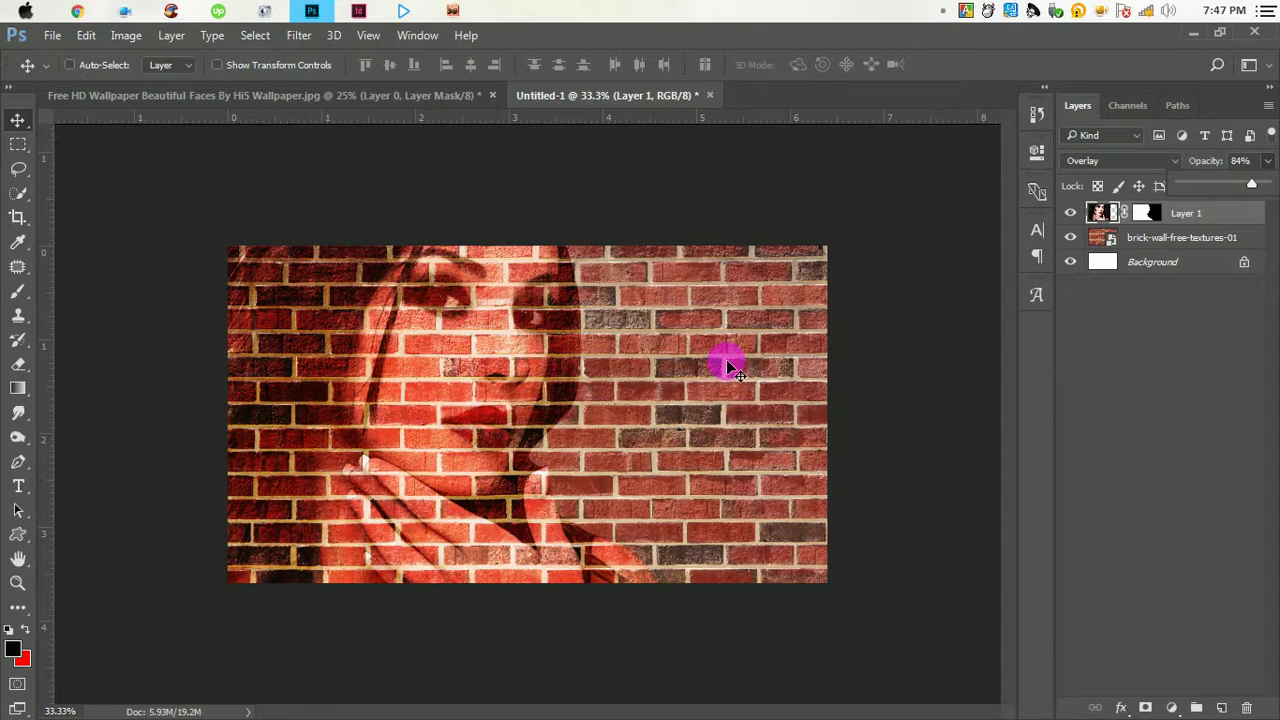
left_click(1228, 216)
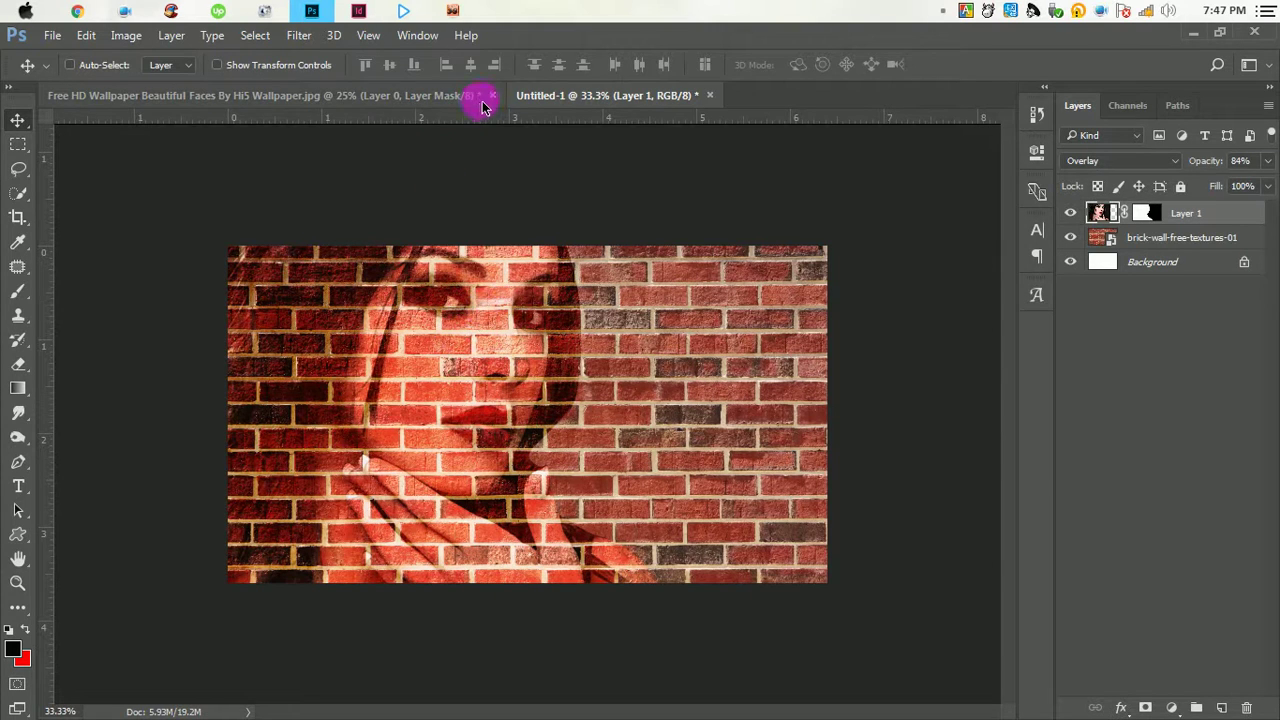
Apply a Displace filter with horizontal and vertical scale 5, using Displacement.psd as the map.
left_click(300, 36)
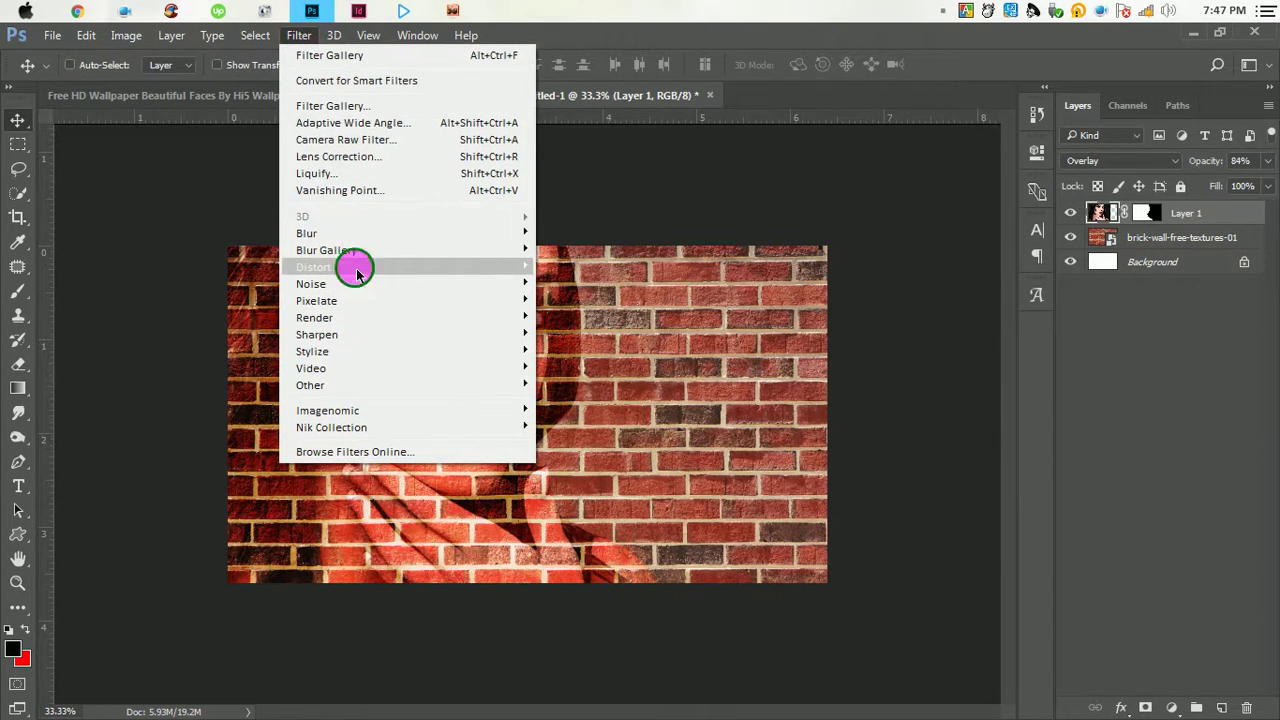
mouse_move(313, 267)
left_click(580, 270)
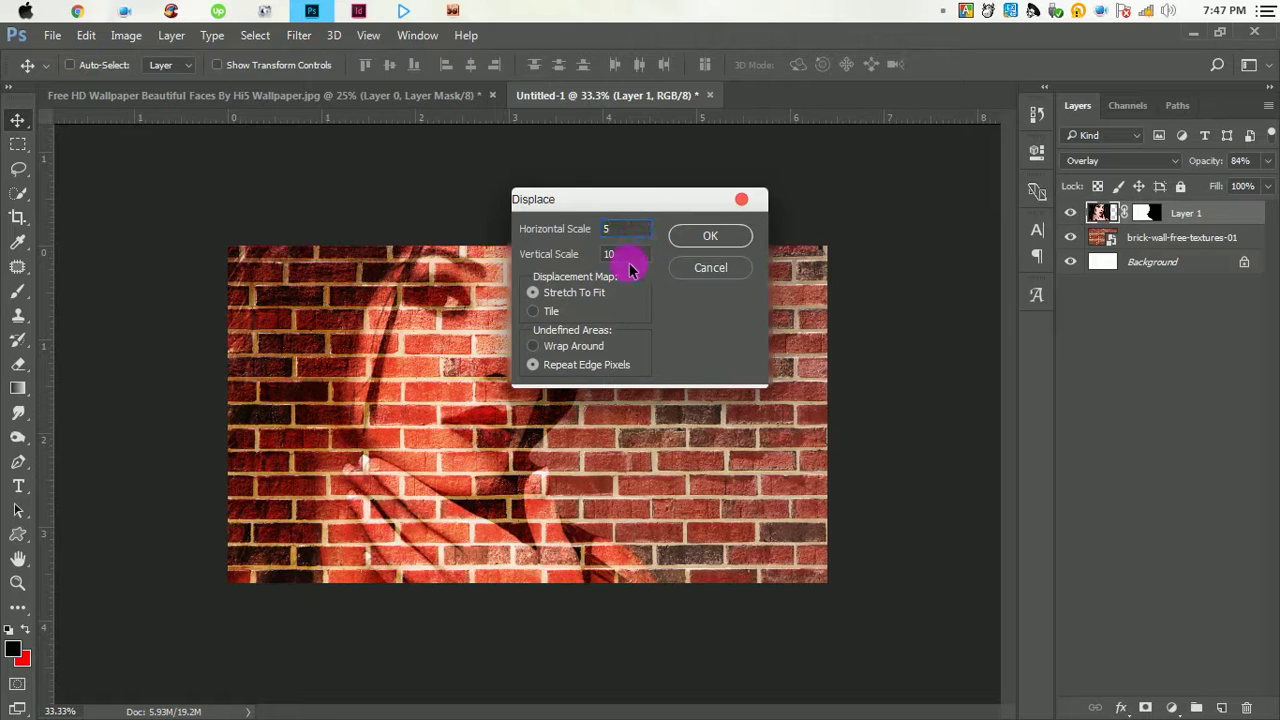
key("Tab")
type("5")
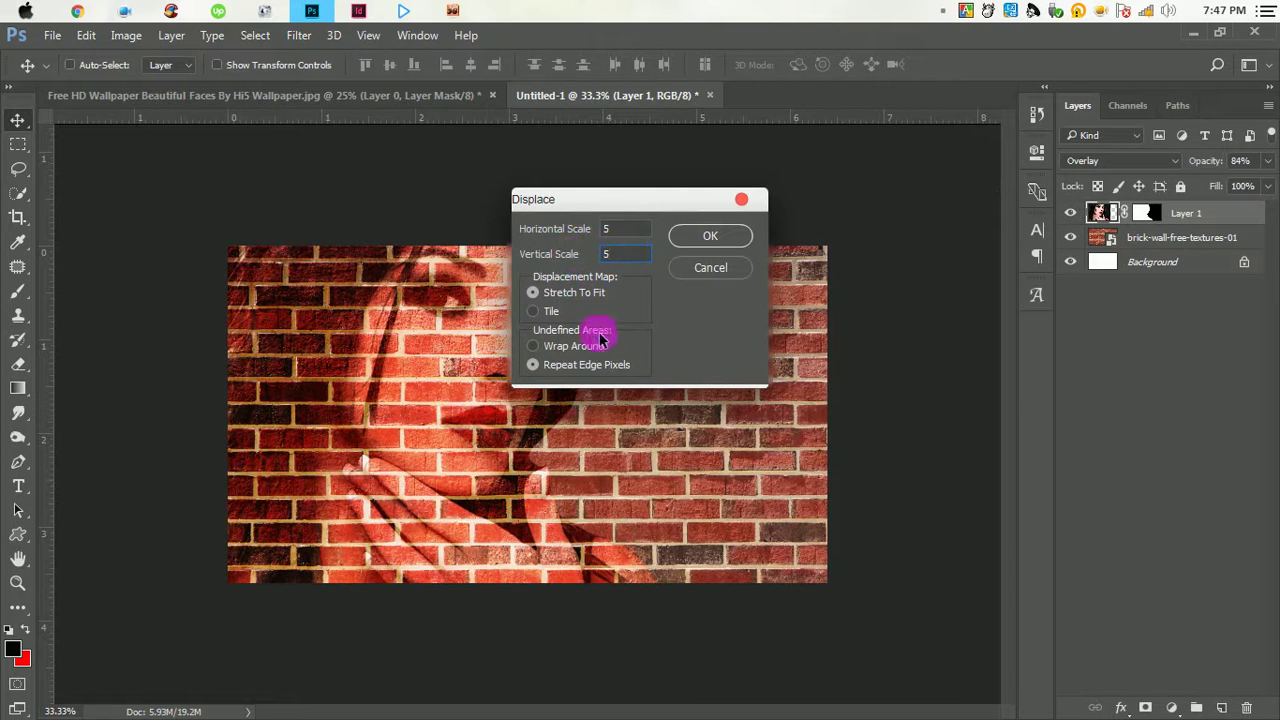
left_click(713, 236)
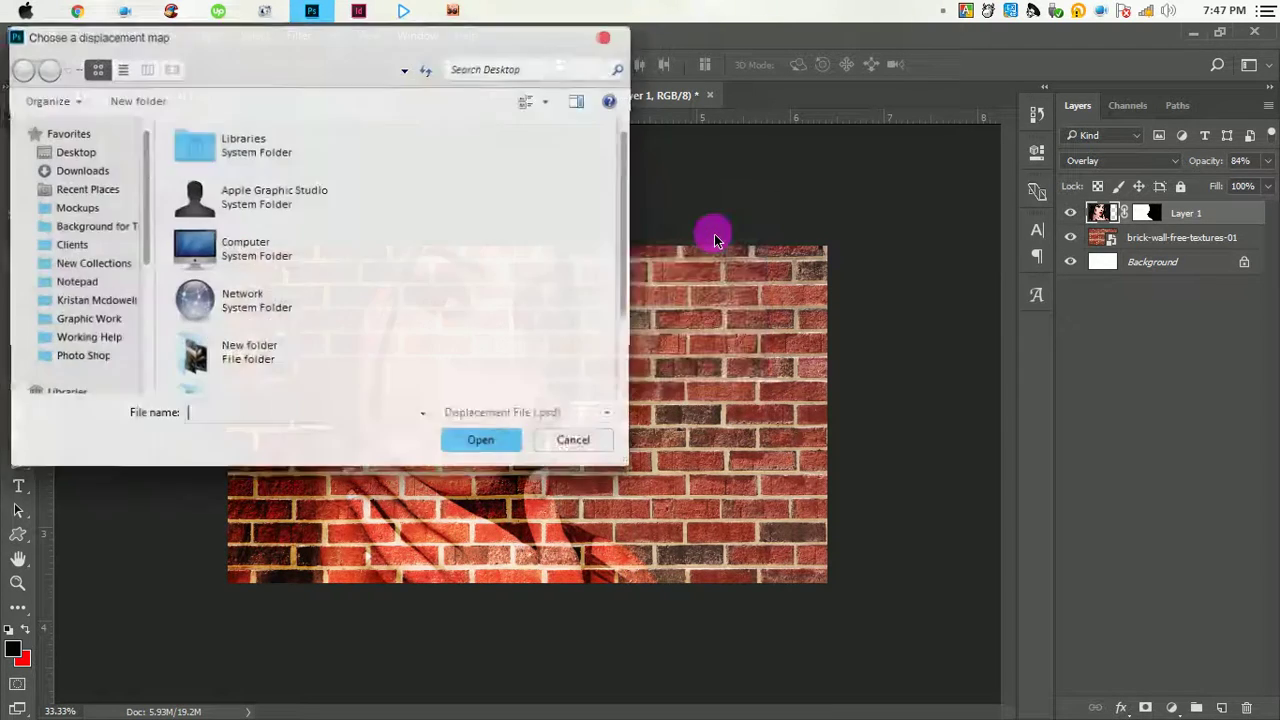
scroll(380, 305, "down", 1)
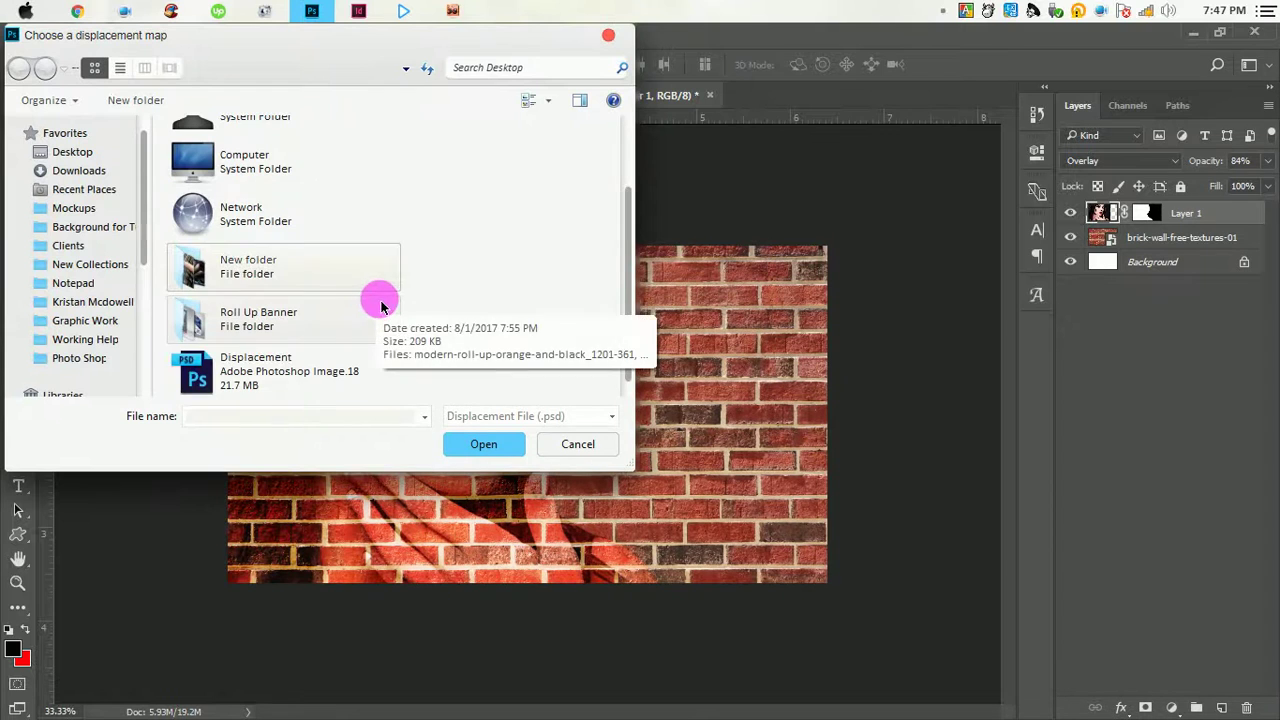
left_click(268, 365)
left_click(483, 447)
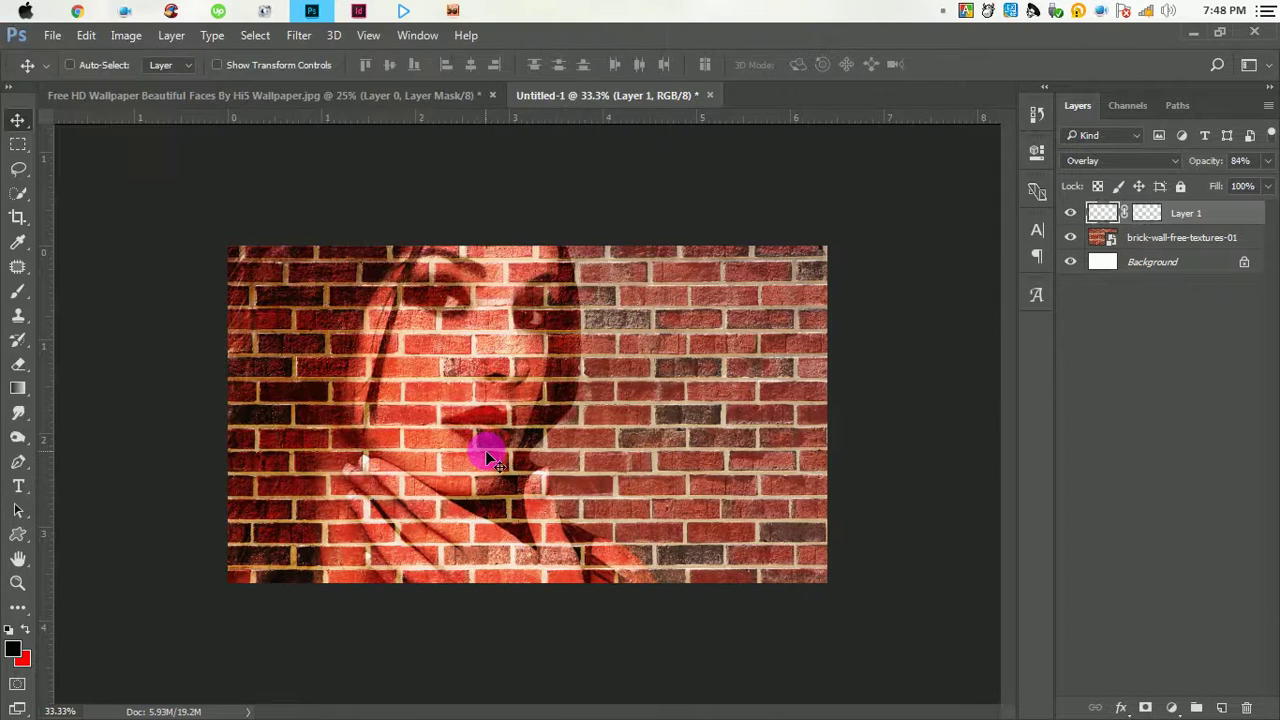
Zoom and pan around the face to inspect the displacement warp, then return to 50% view.
left_click(463, 365)
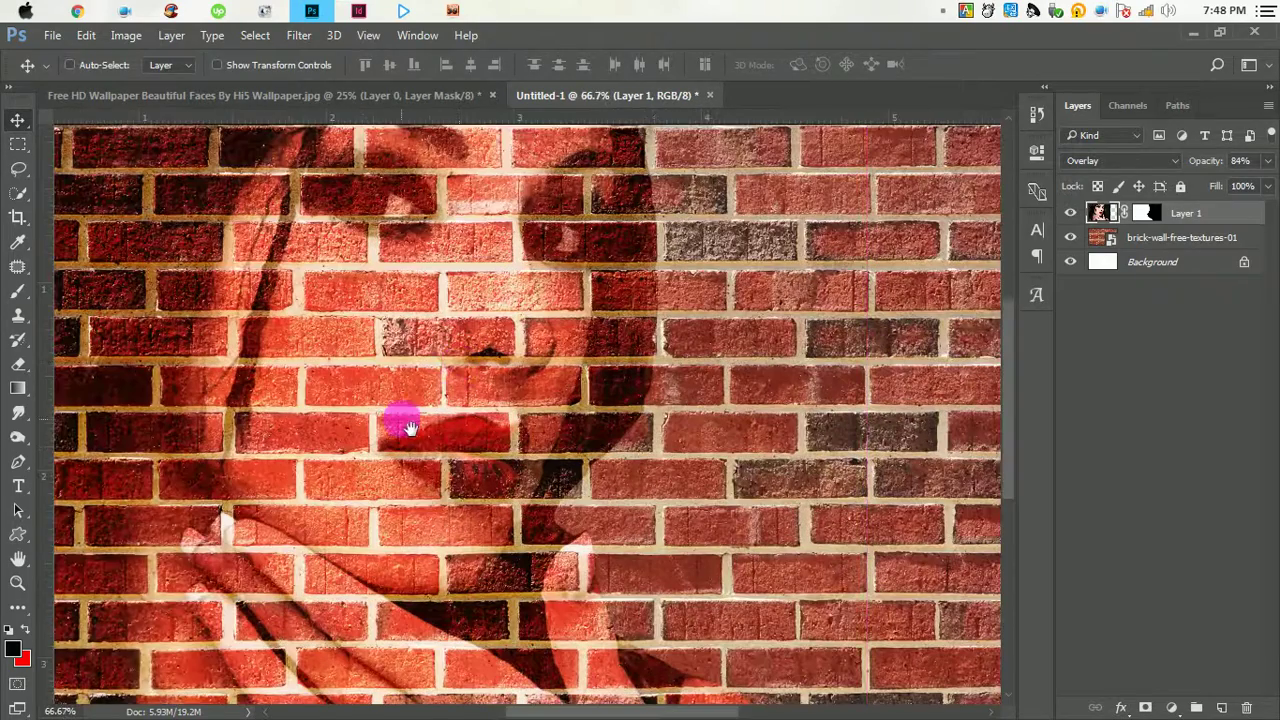
left_click_drag(394, 423, 571, 423)
mouse_move(571, 251)
left_mouse_down()
mouse_move(586, 380)
mouse_move(571, 243)
left_mouse_up()
mouse_move(586, 451)
left_mouse_down()
mouse_move(586, 337)
mouse_move(593, 358)
left_mouse_up()
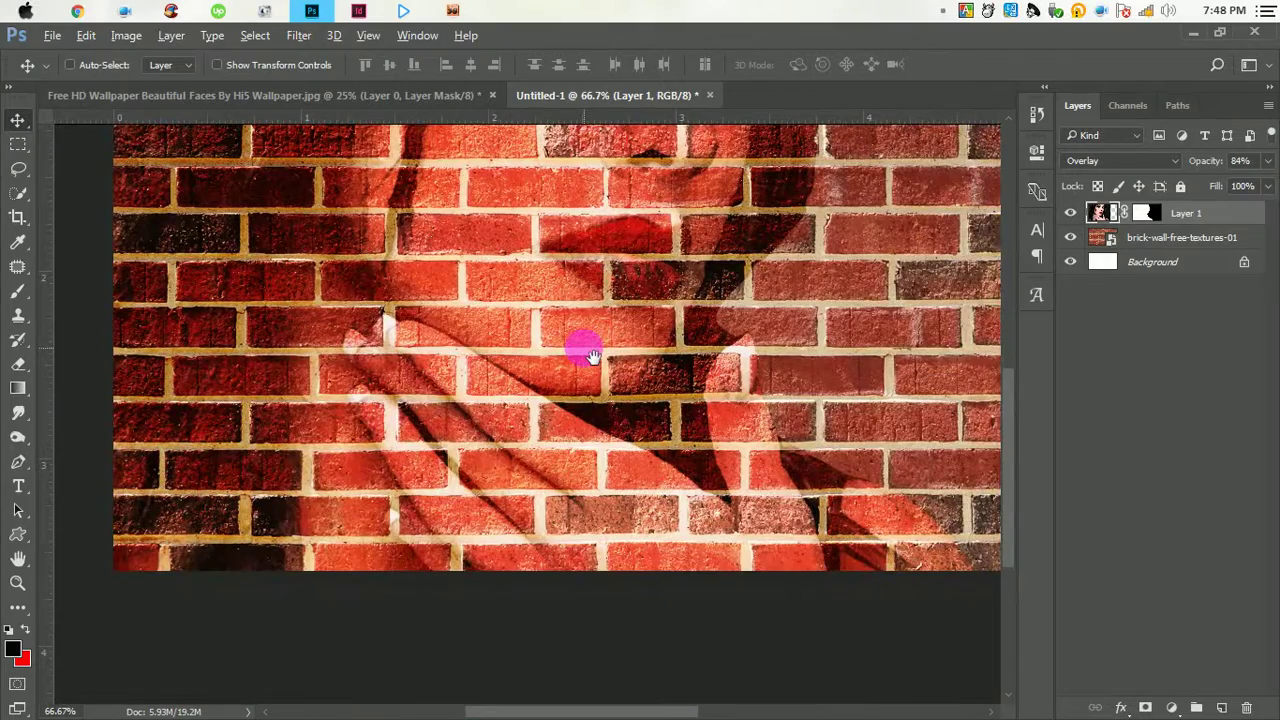
left_click(591, 355, "alt")
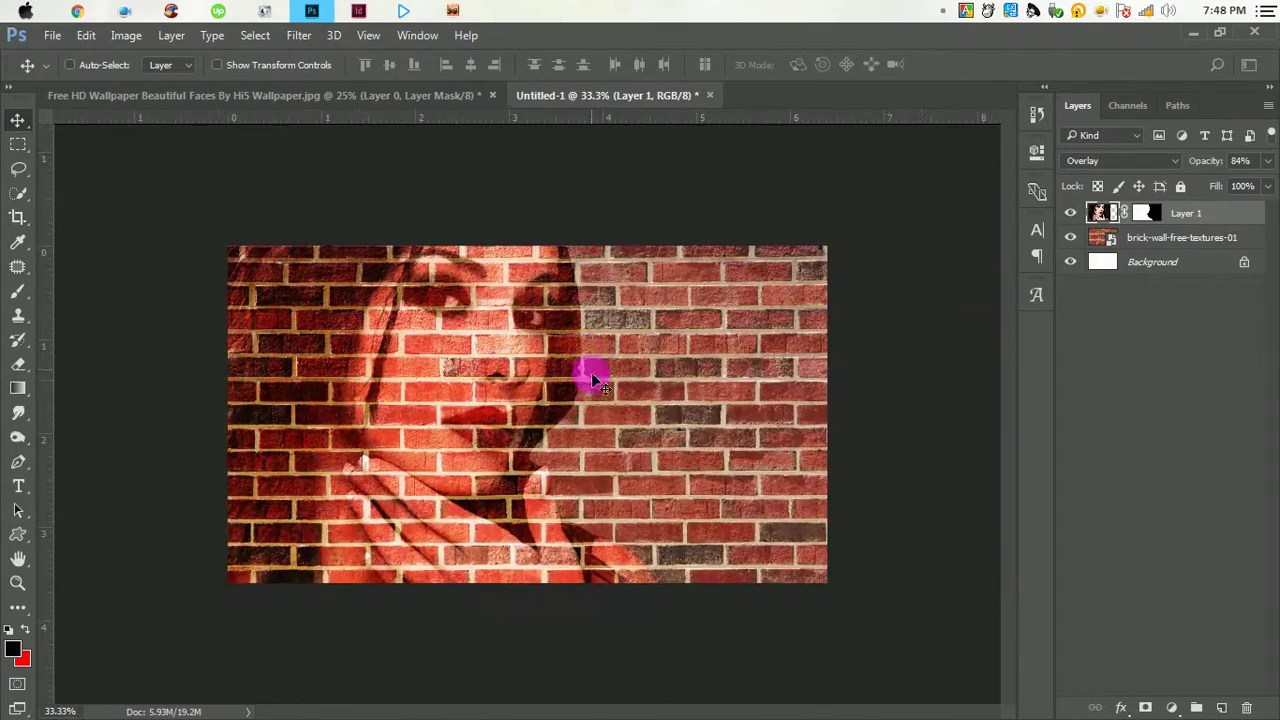
key("ctrl+plus")
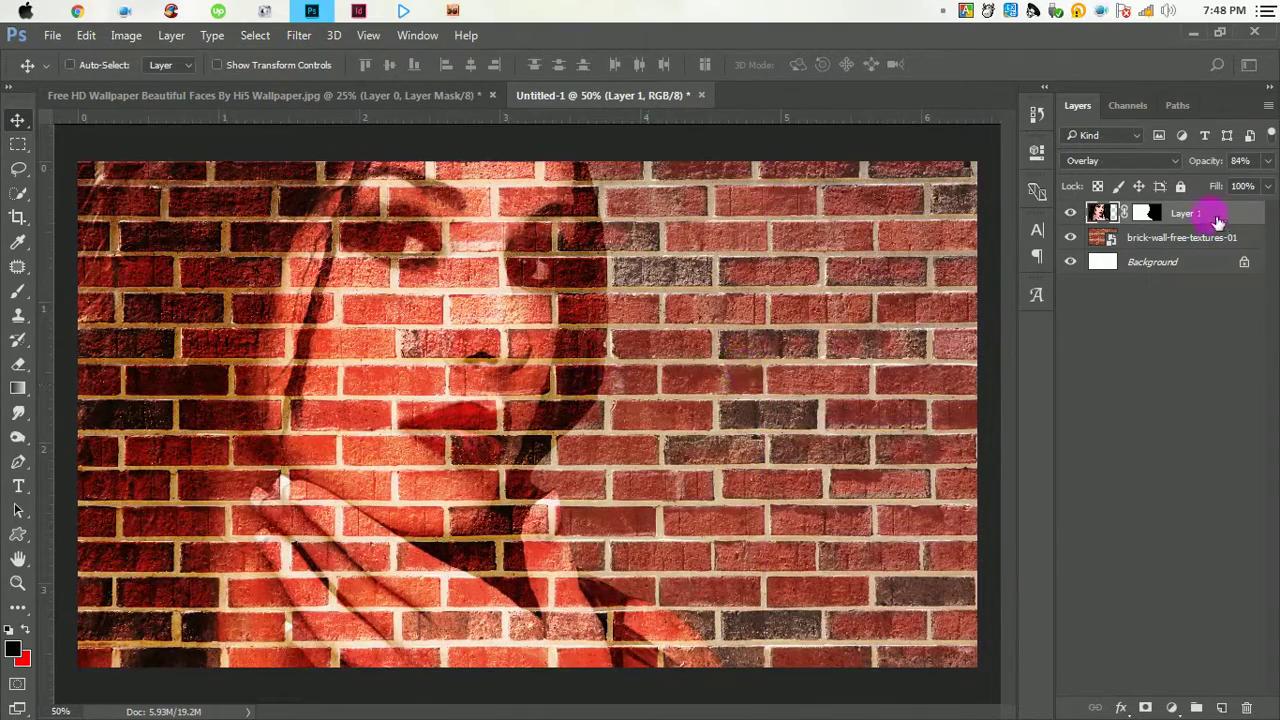
Duplicate Layer 1 and set the copy's blend mode to Soft Light.
left_click_drag(1217, 220, 1221, 707)
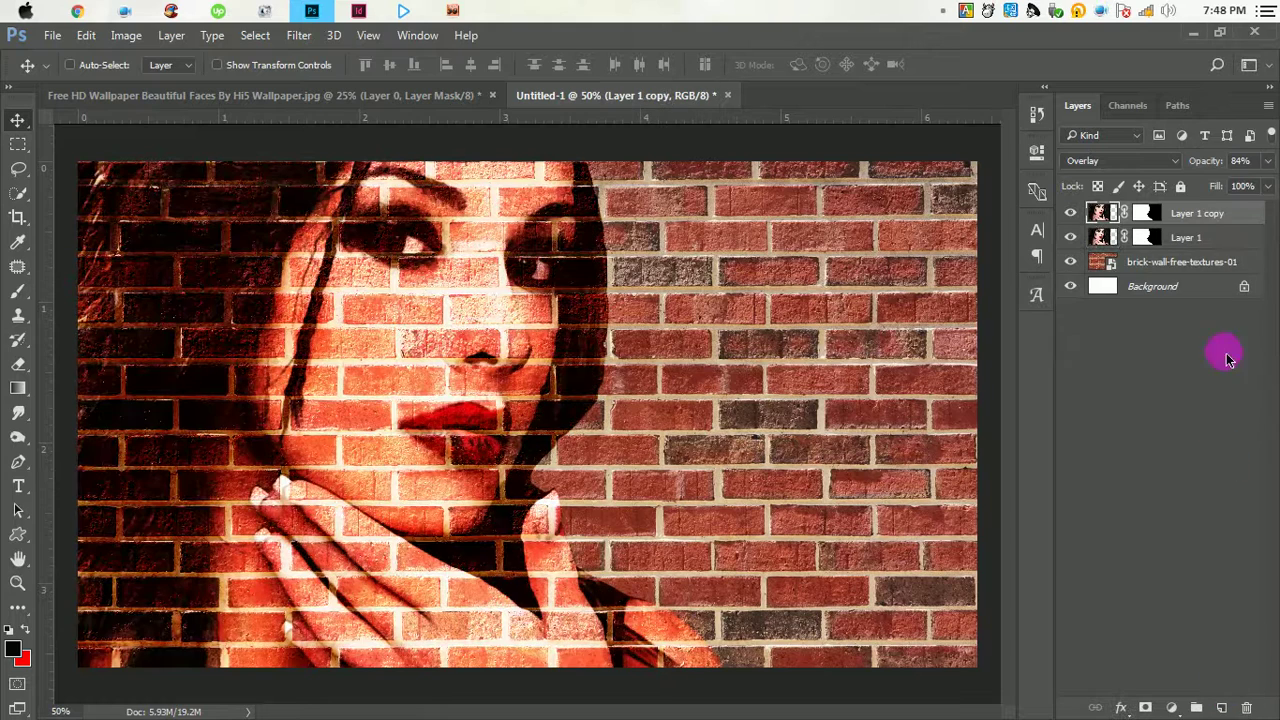
left_click(1118, 164)
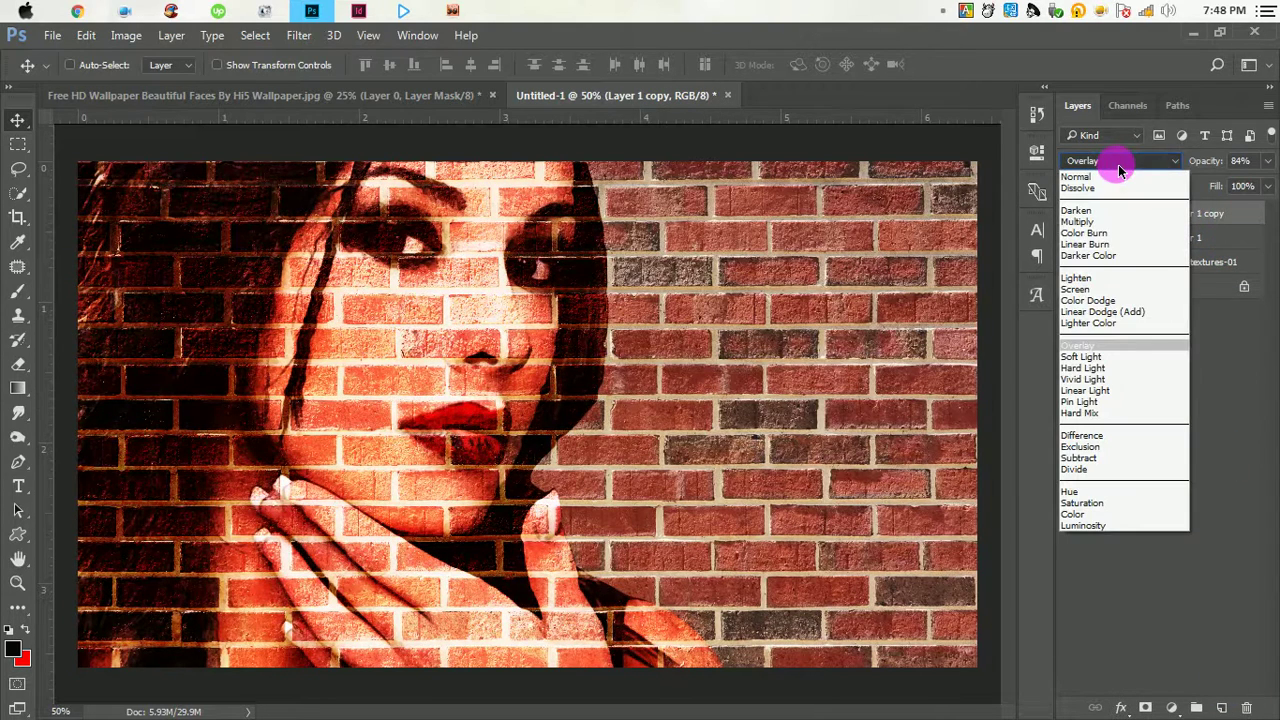
left_click(1096, 358)
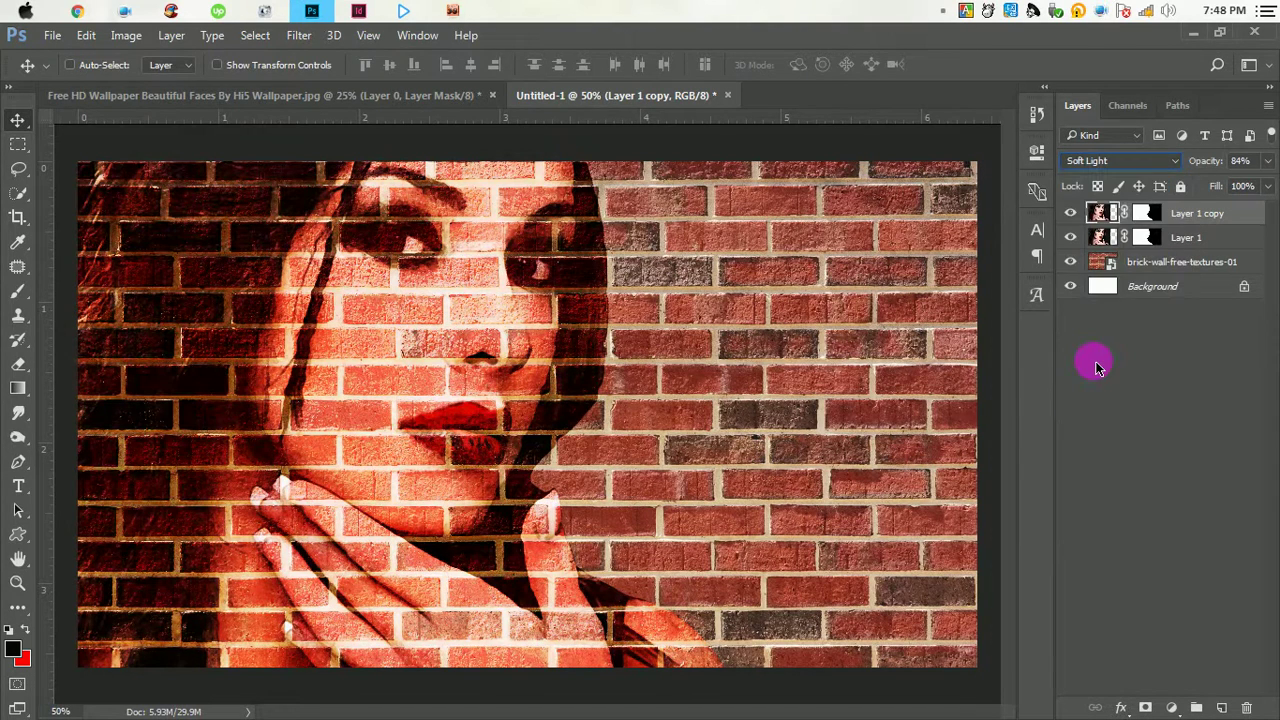
left_click(1070, 213)
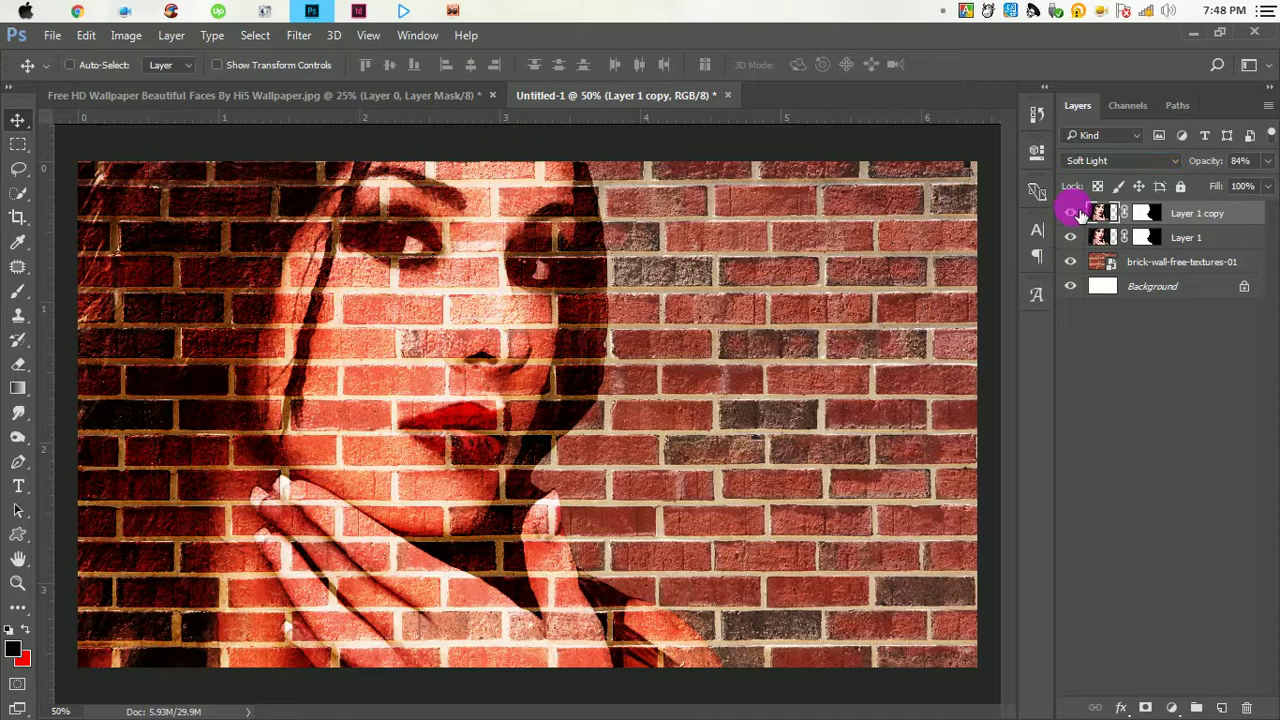
key("ctrl+minus")
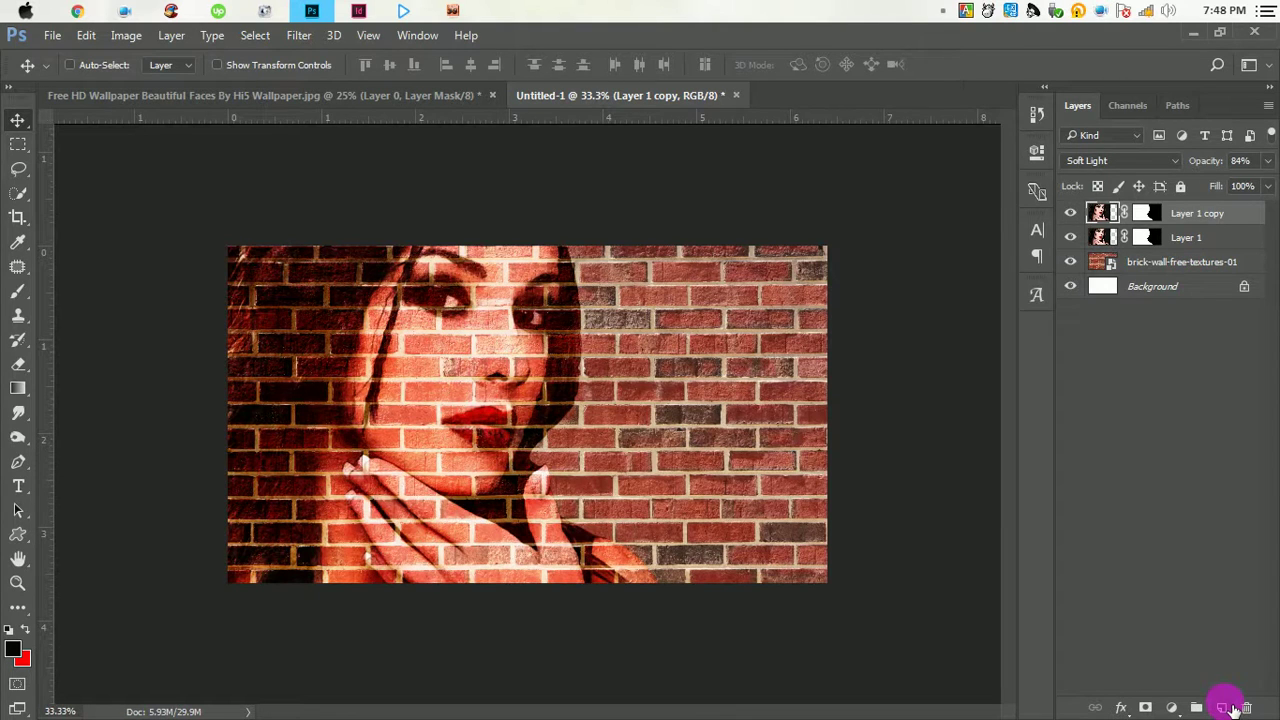
Add a new top layer and fill it with the merged composite using Apply Image.
left_click(1233, 708)
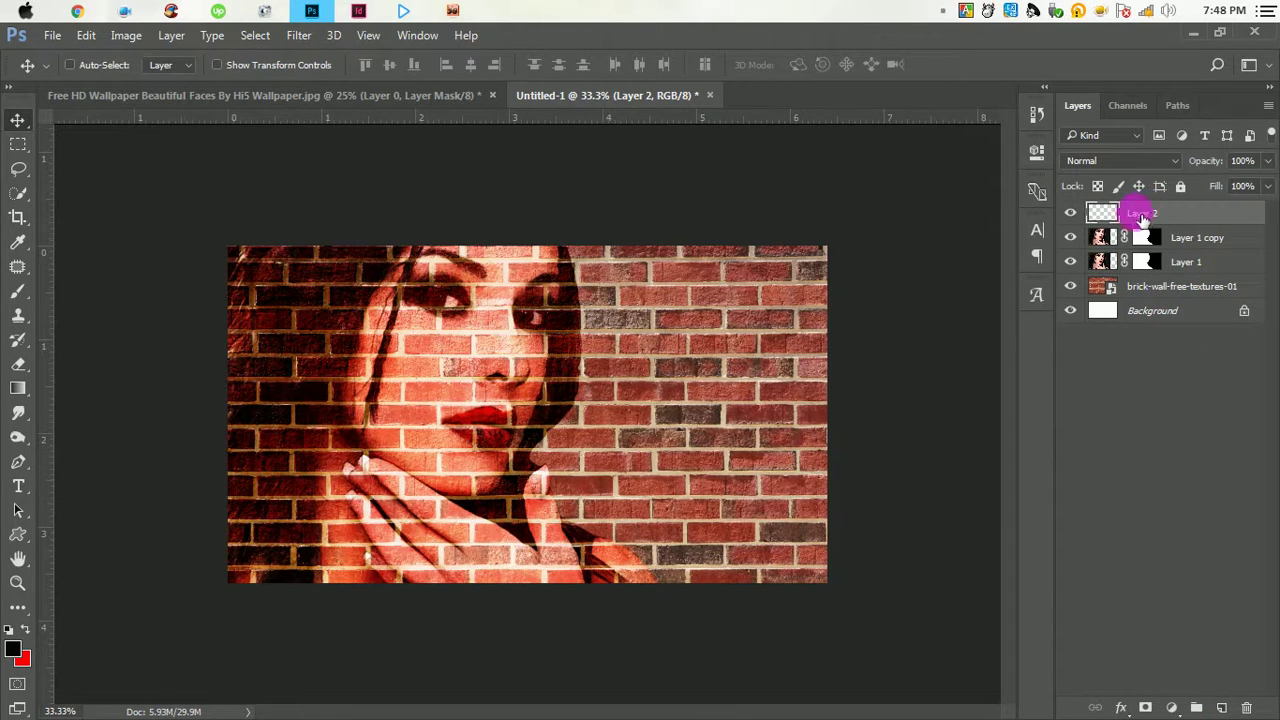
left_click(126, 35)
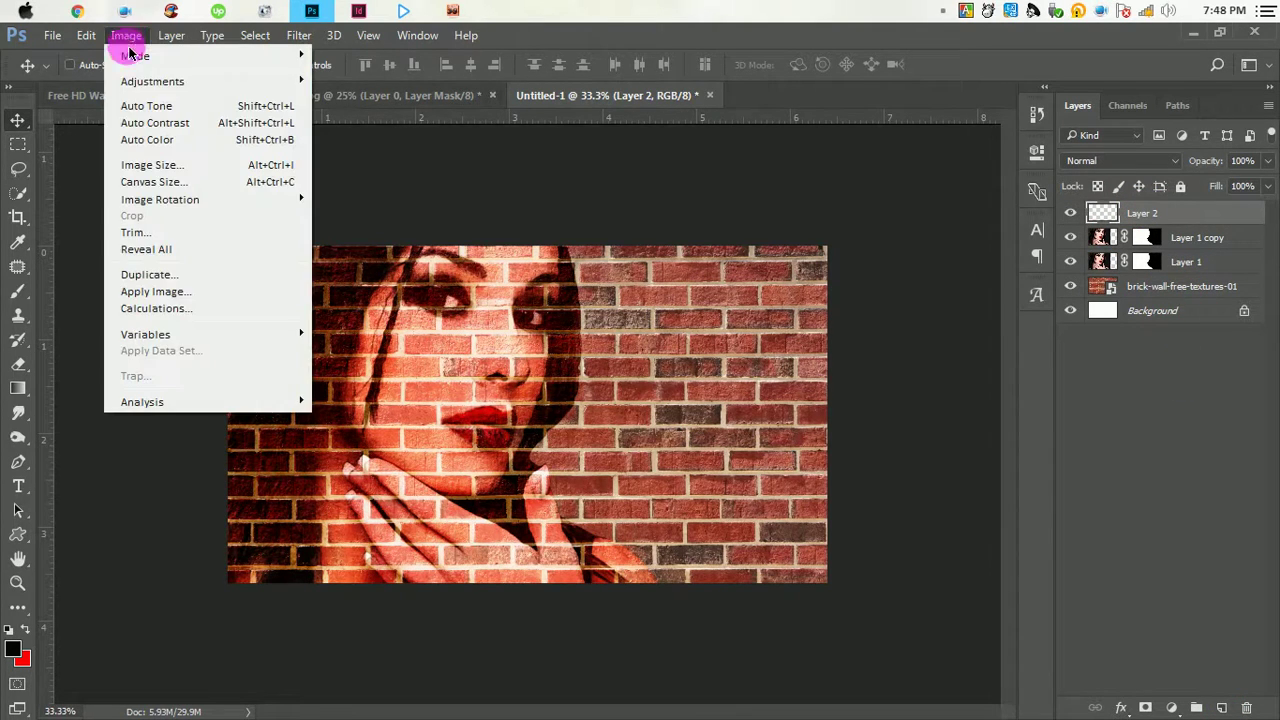
left_click(171, 300)
left_click(812, 192)
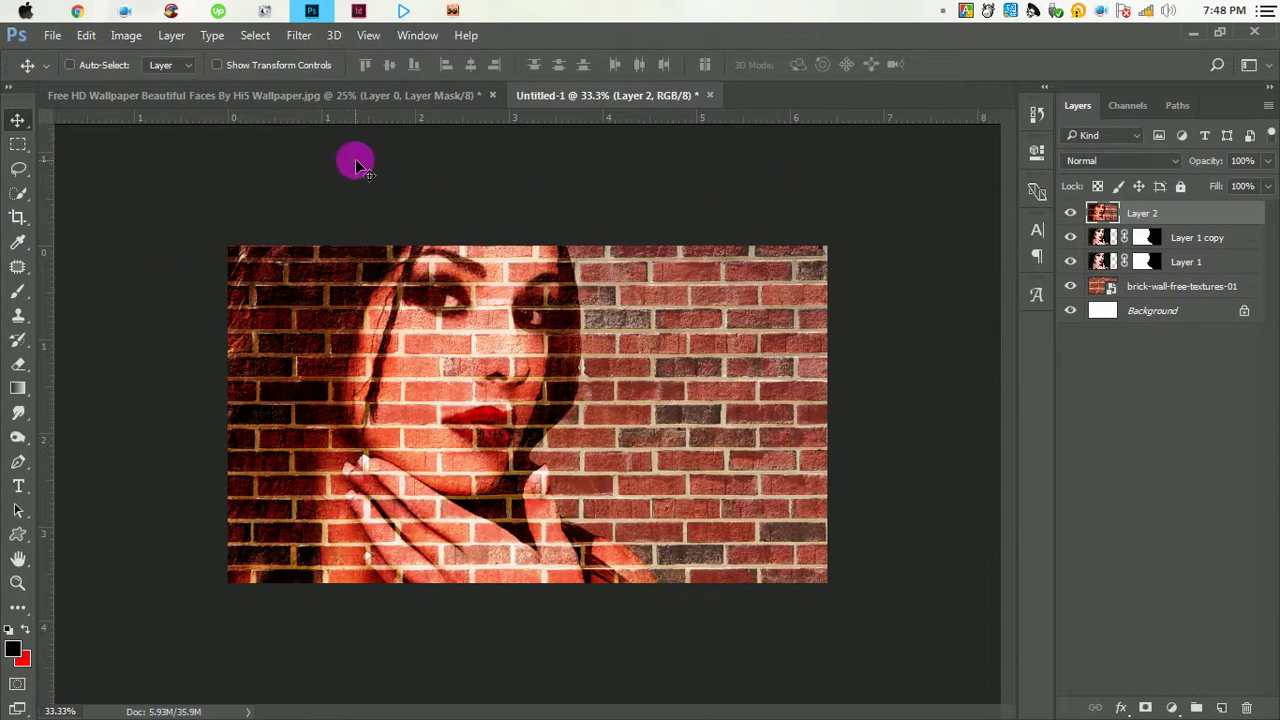
left_click(88, 38)
mouse_move(146, 397)
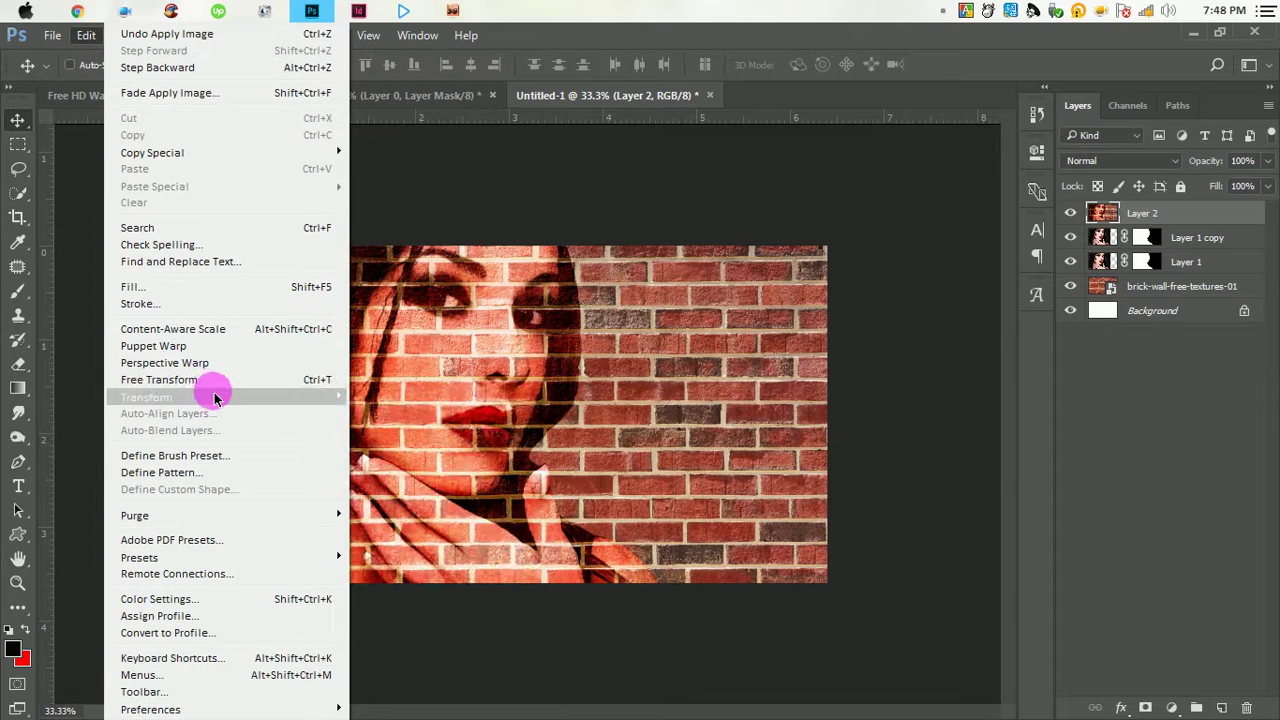
Distort Layer 2 by pulling its top-left corner upward, then commit the transform.
left_click(395, 474)
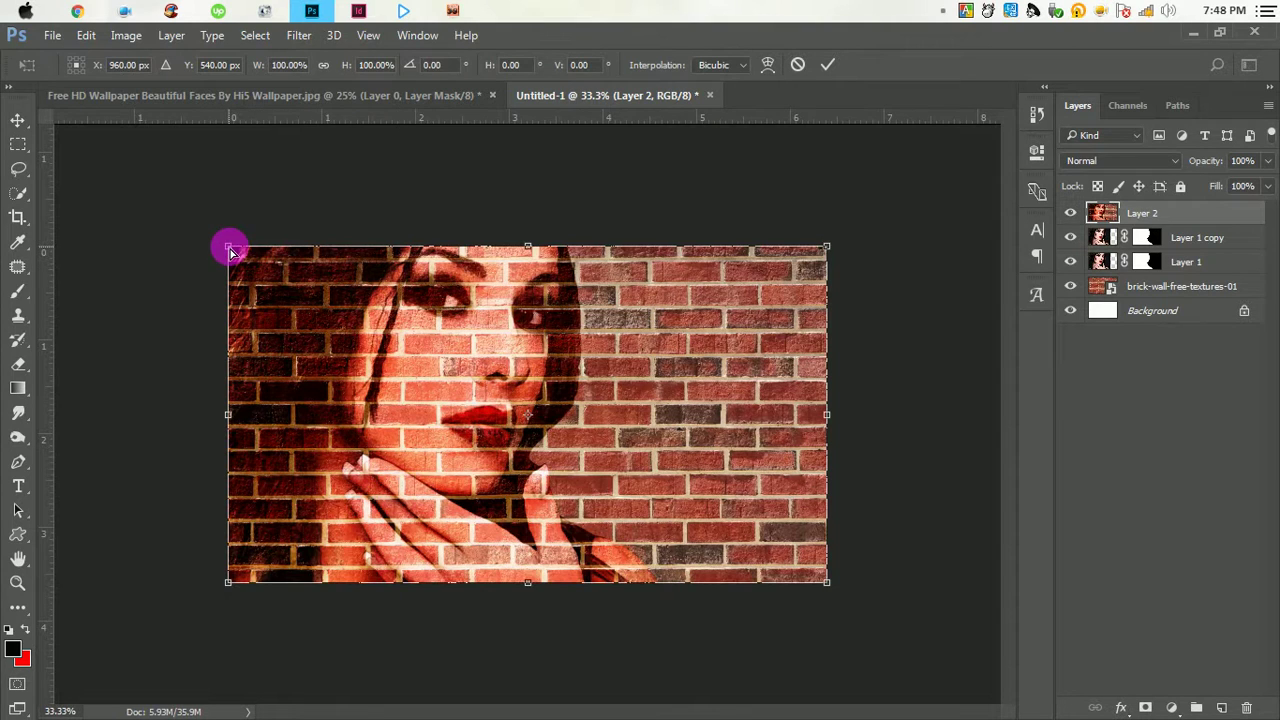
left_click_drag(229, 250, 229, 186)
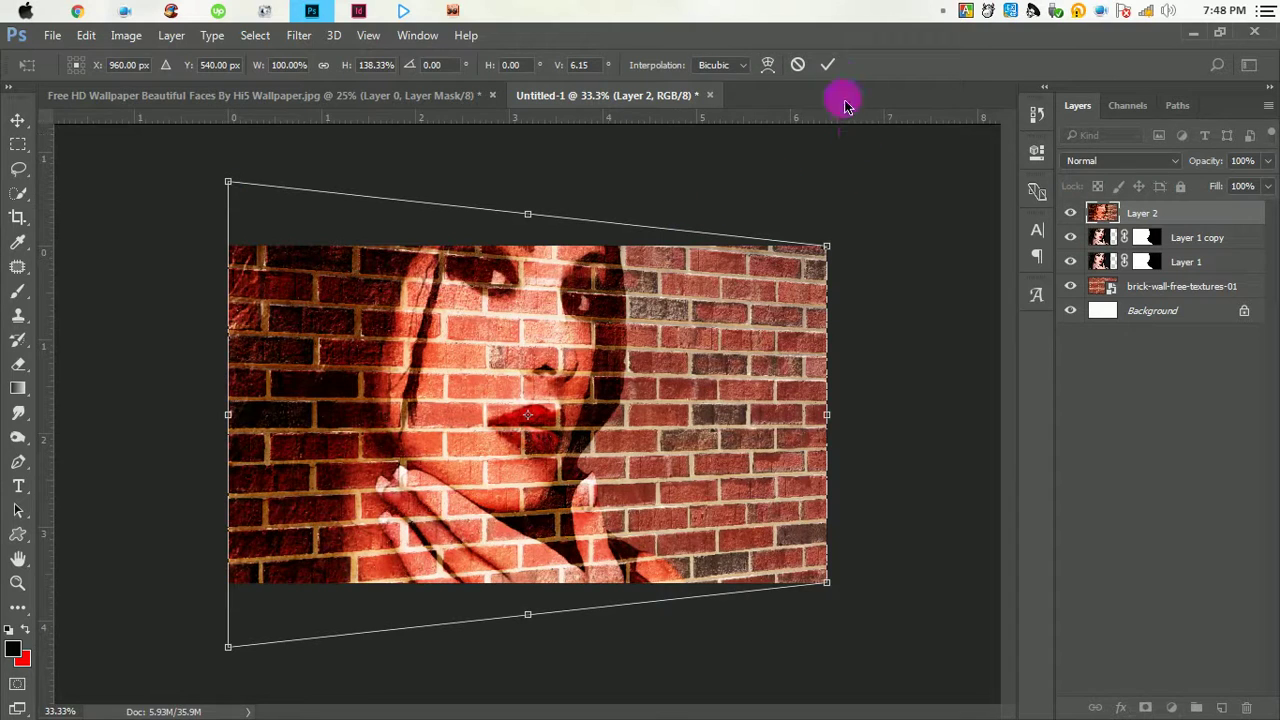
left_click(830, 64)
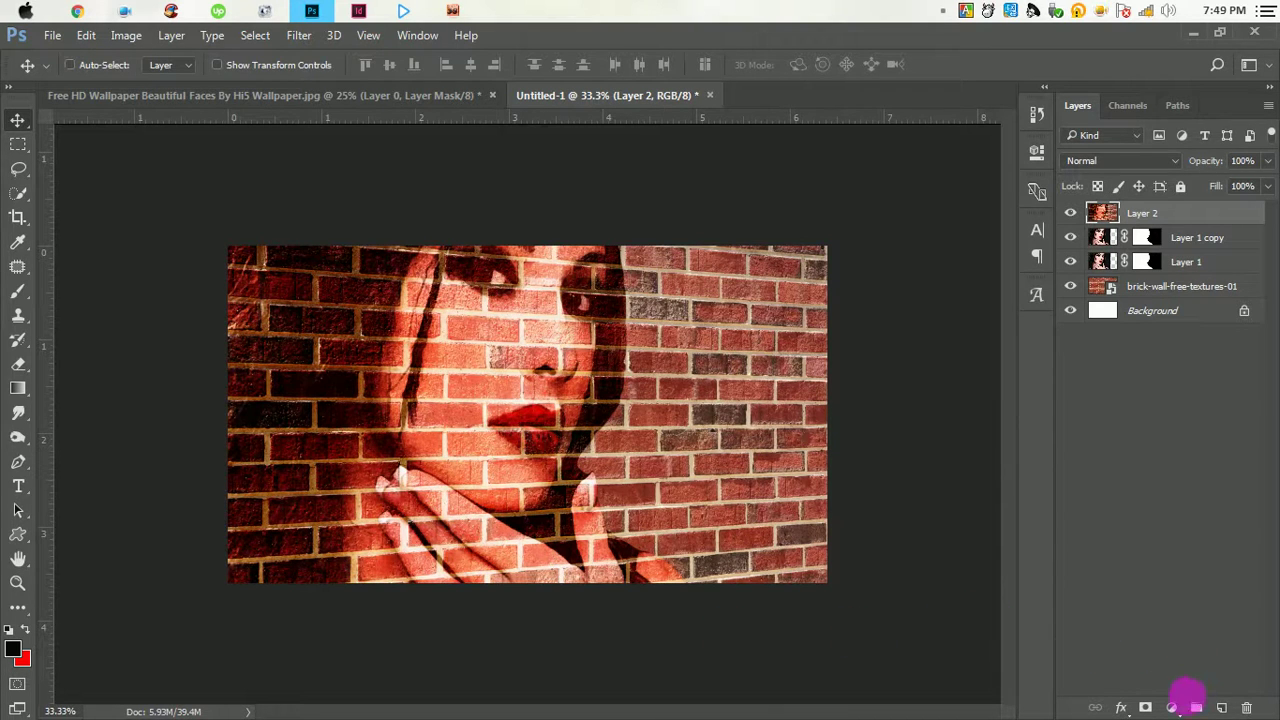
Discard a trial gradient fill layer and pick the Gradient tool's Black, White preset.
left_click_drag(1180, 707, 1106, 328)
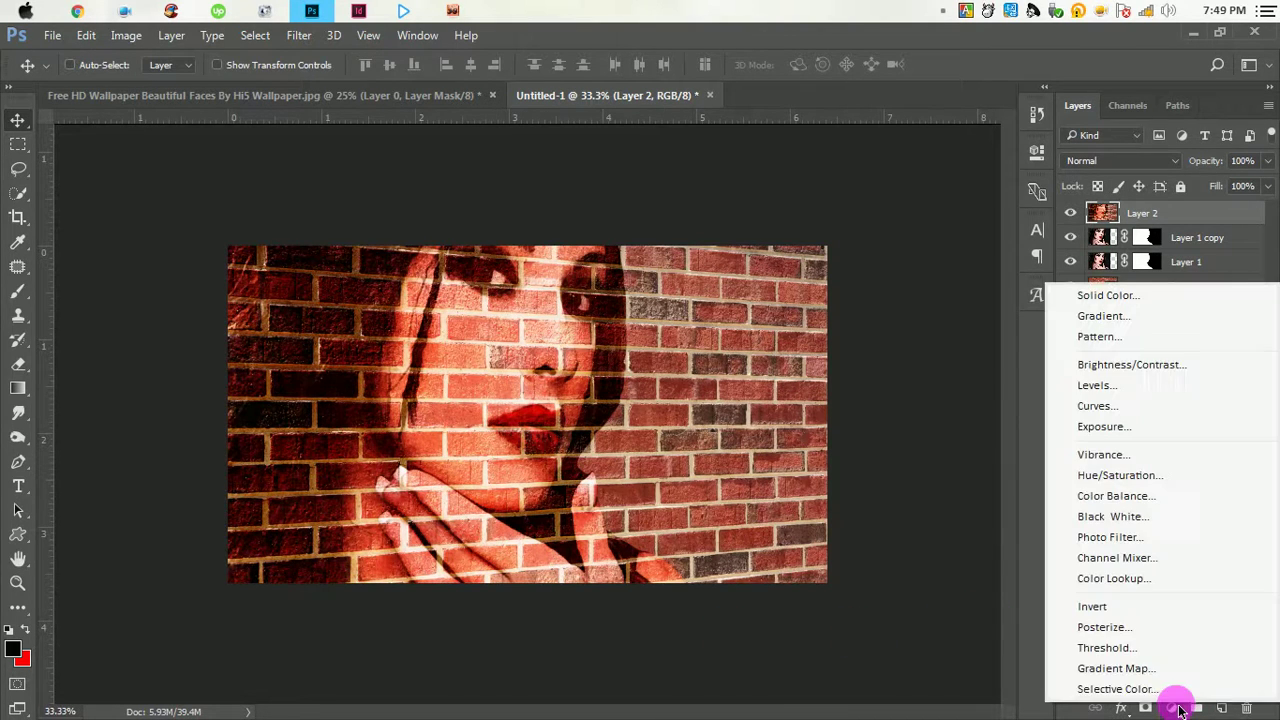
left_click(1105, 320)
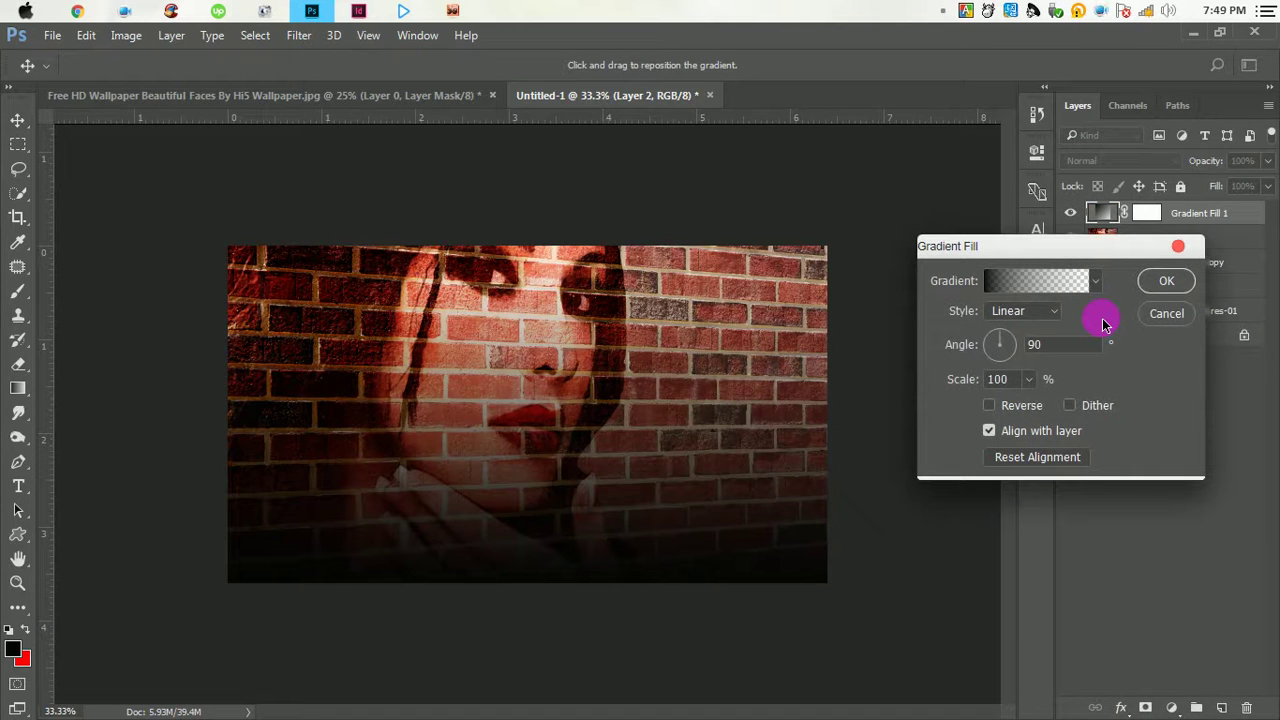
left_click(1166, 313)
left_click(16, 398)
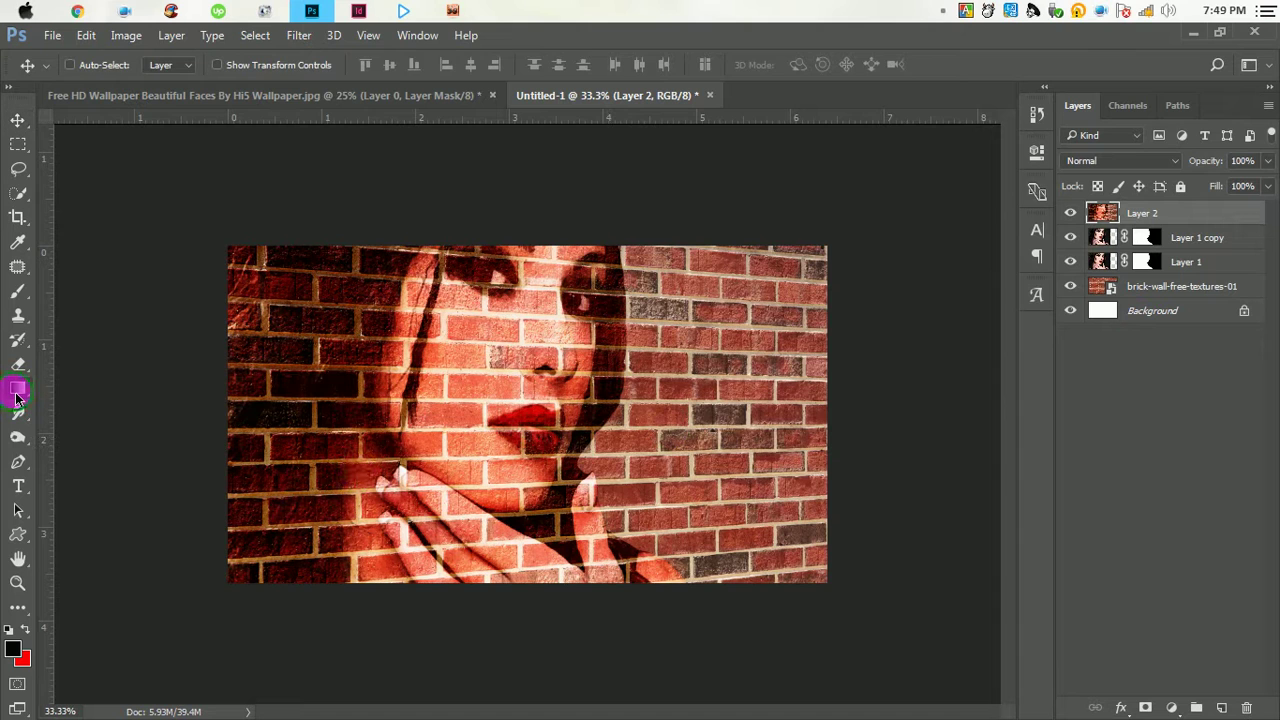
left_click(120, 68)
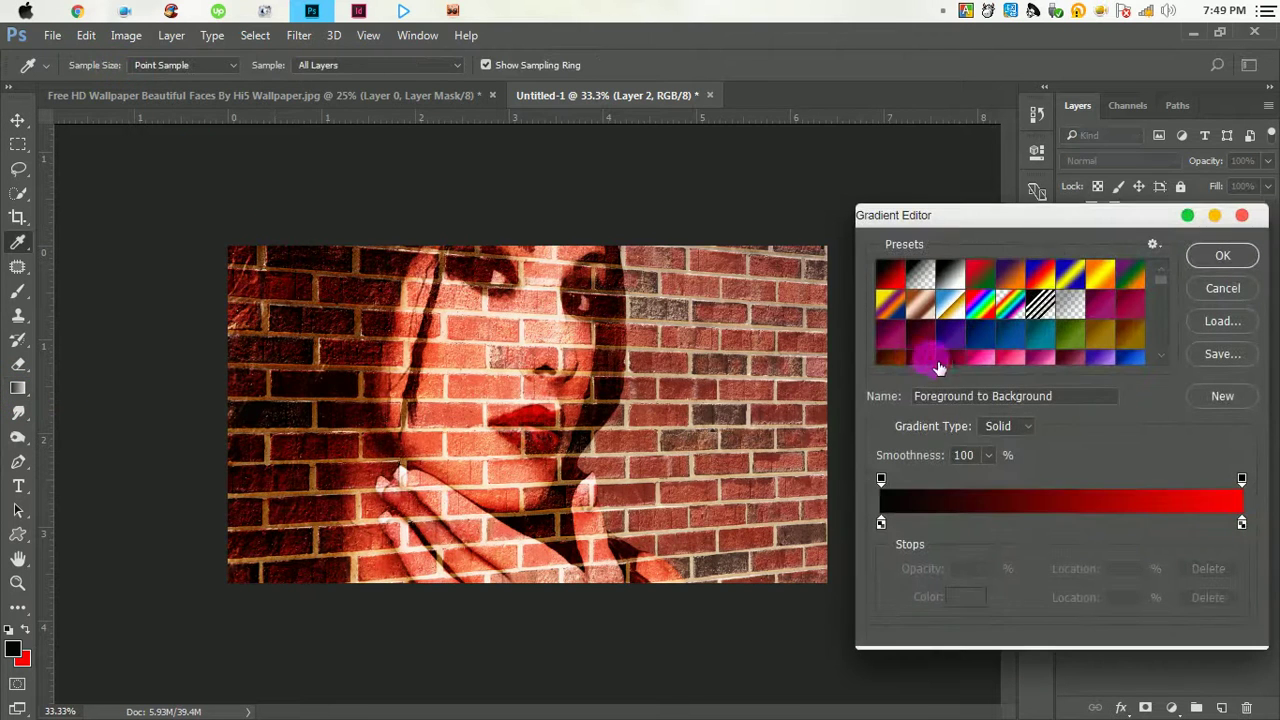
left_click(955, 282)
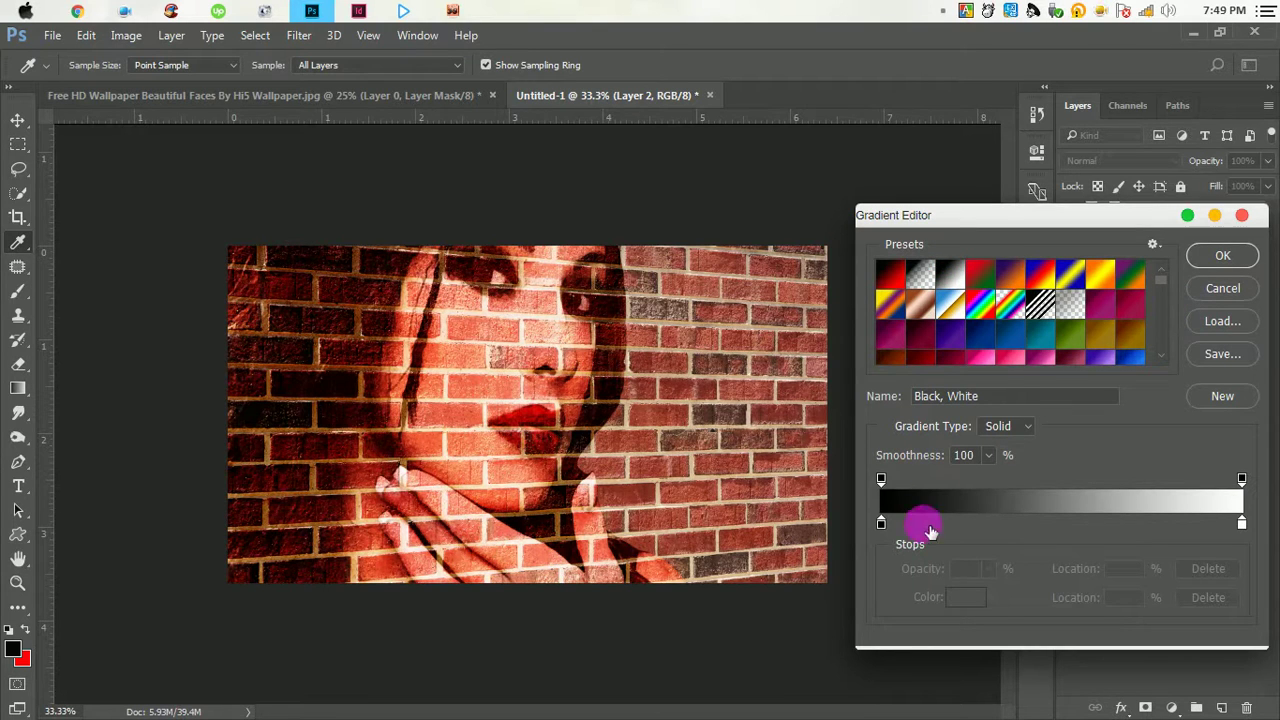
Change the gradient's dark stop to grey #7d7d7f and drag the gradient across Layer 2.
double_click(881, 525)
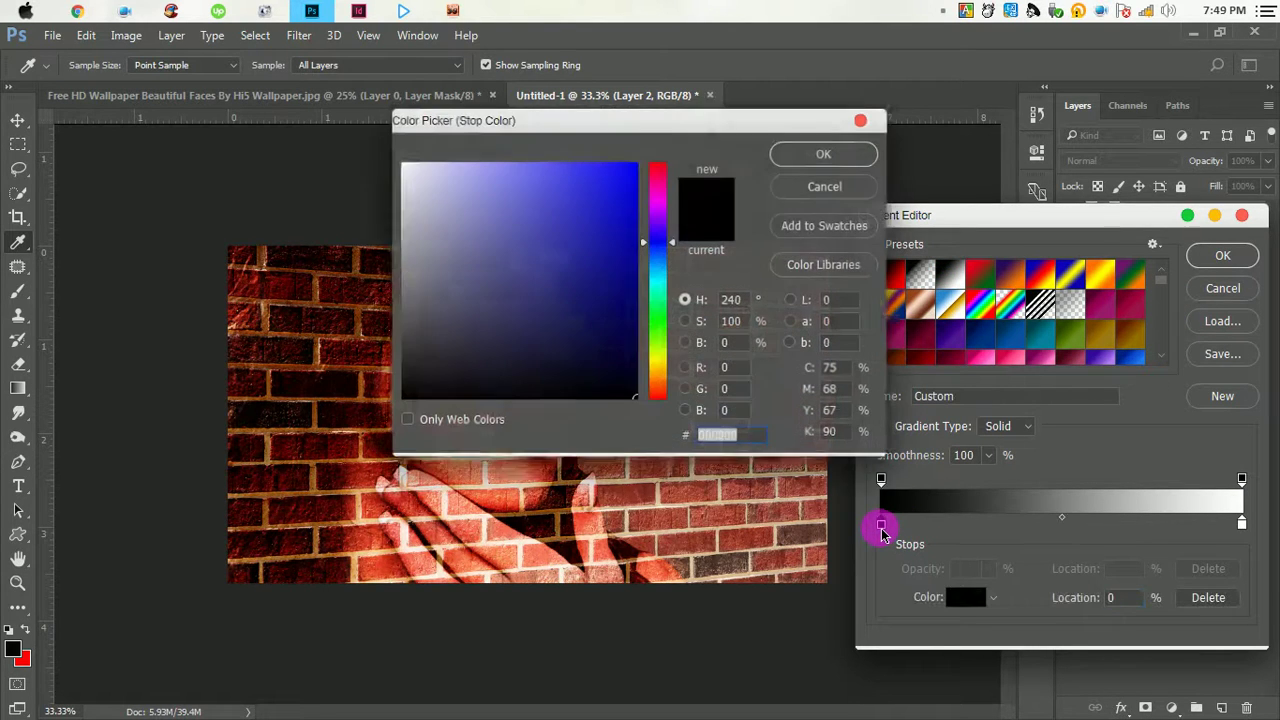
left_click(411, 289)
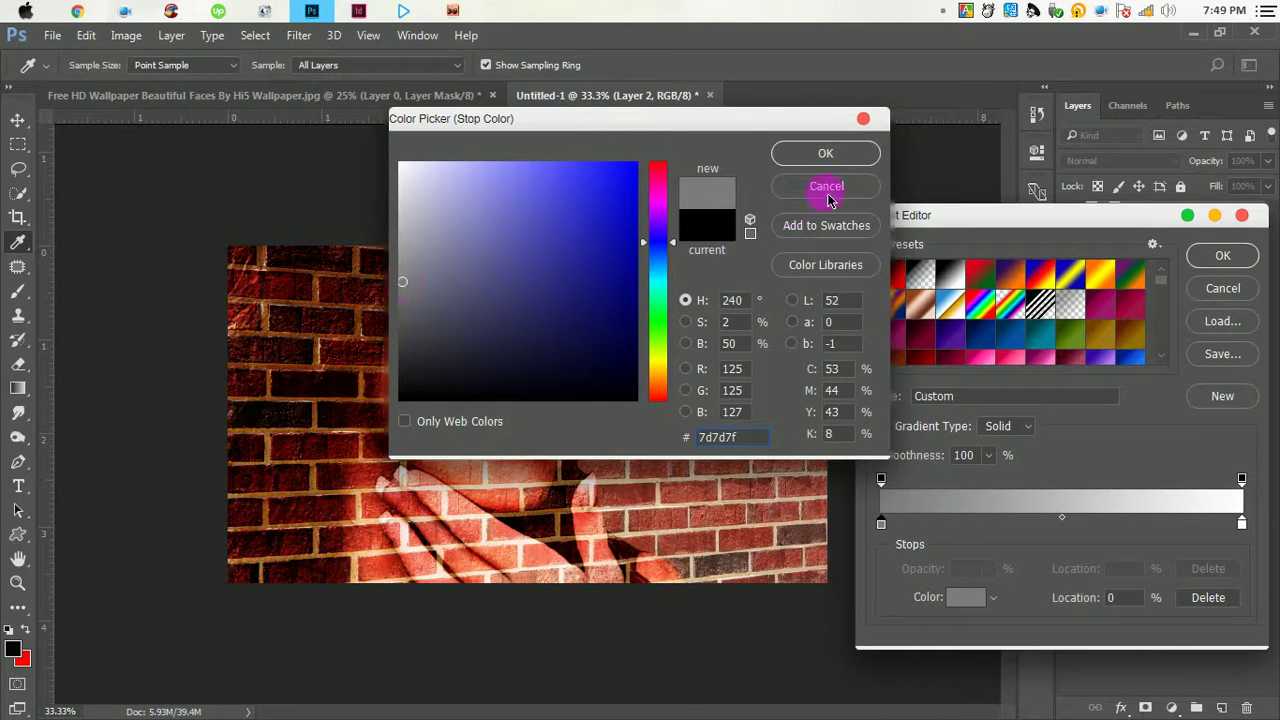
left_click(845, 155)
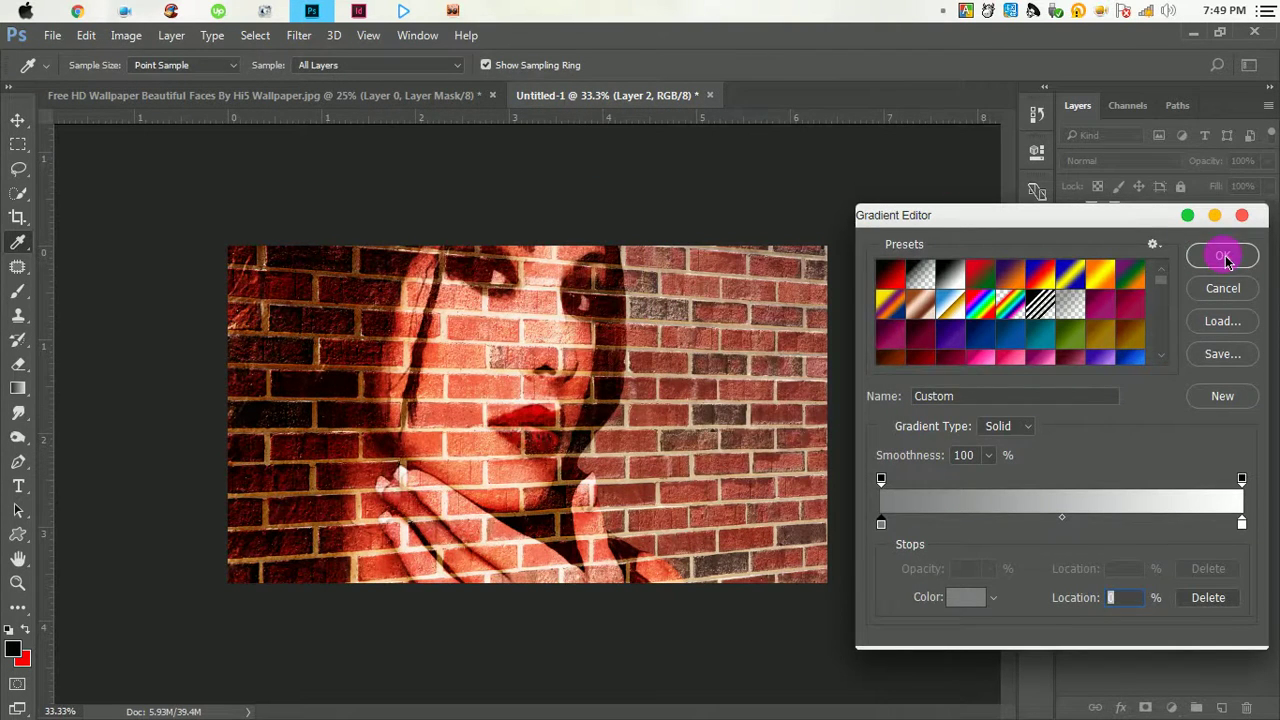
left_click(1224, 257)
left_click_drag(840, 411, 567, 408)
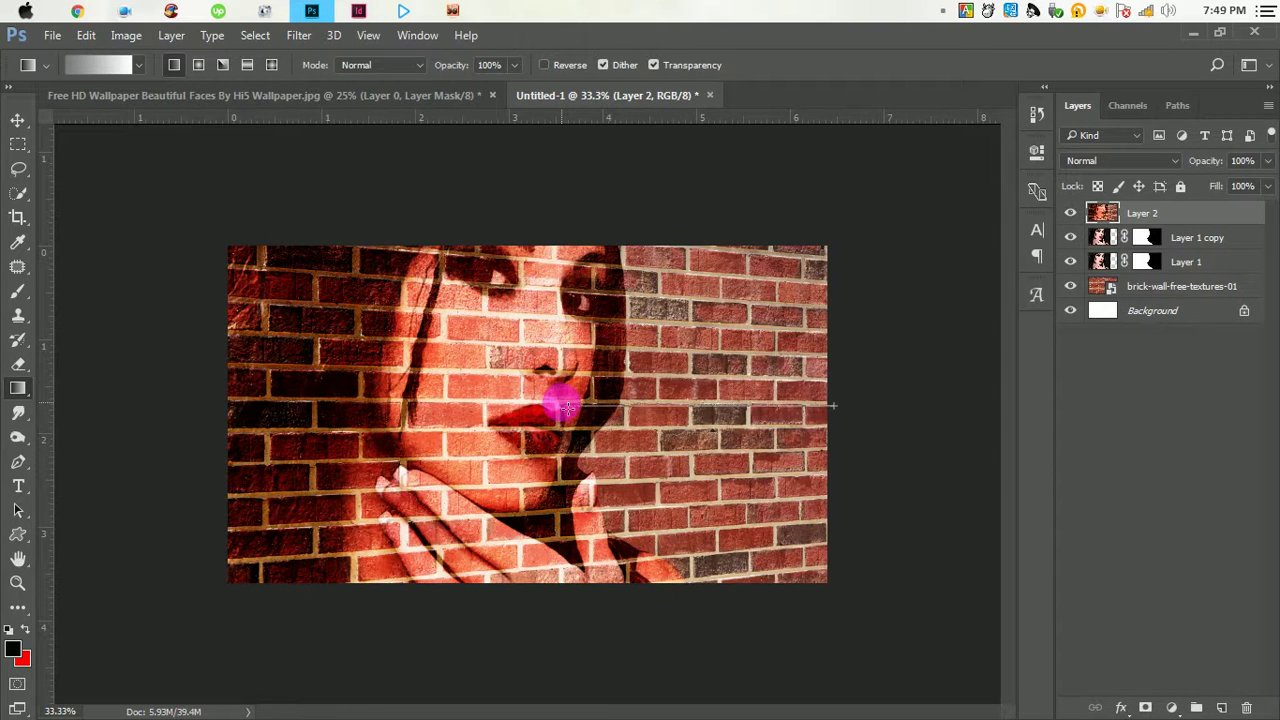
left_click_drag(553, 407, 555, 407)
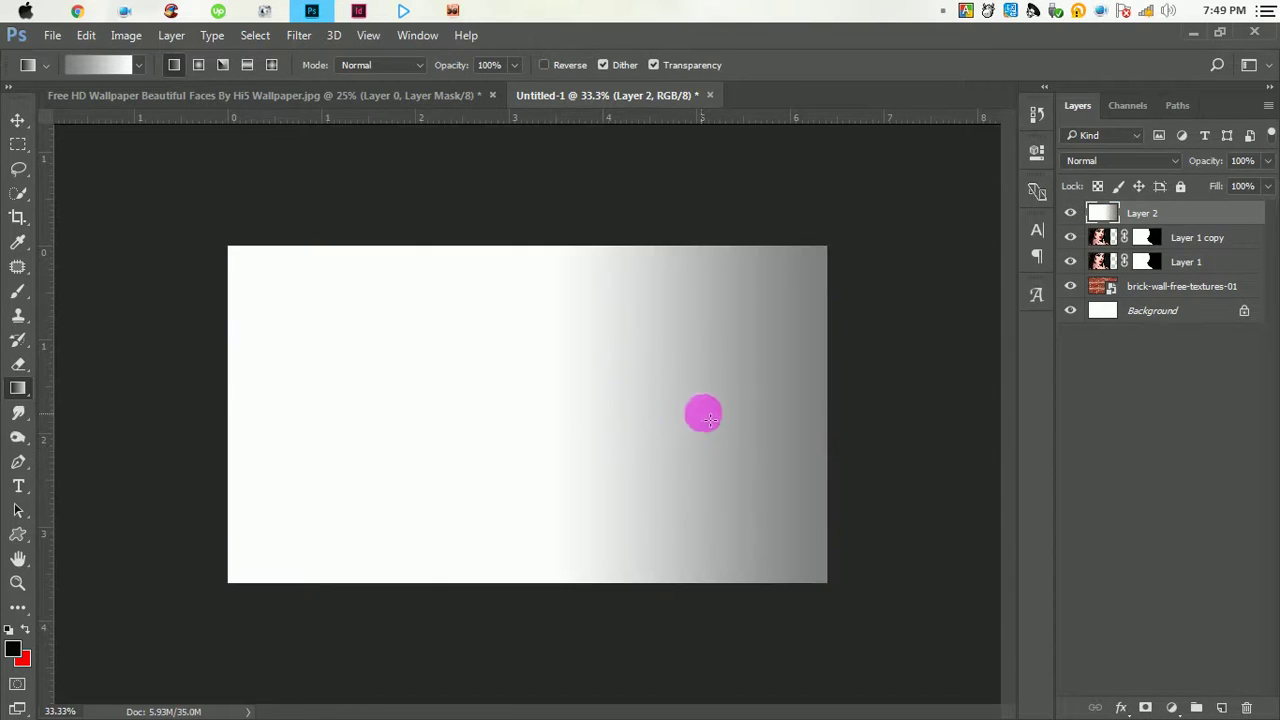
Set Layer 2's blend mode to Linear Burn and its opacity to 95%.
left_click(1128, 163)
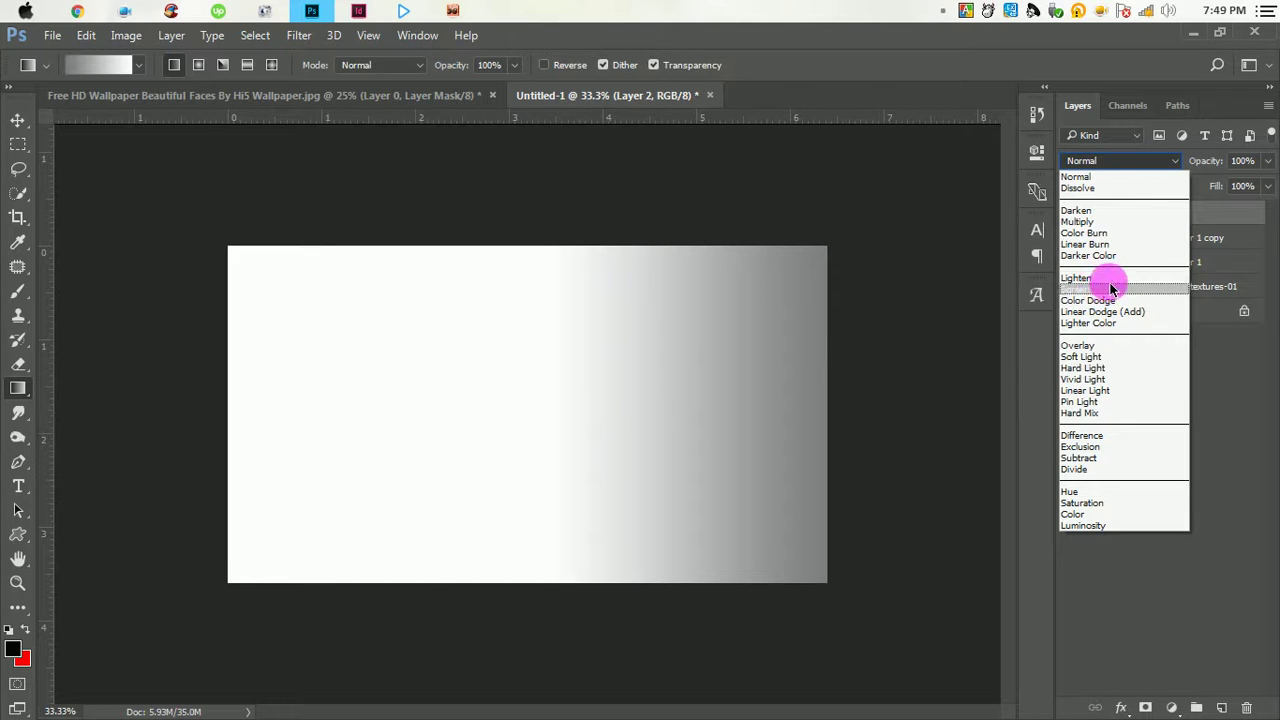
key("super")
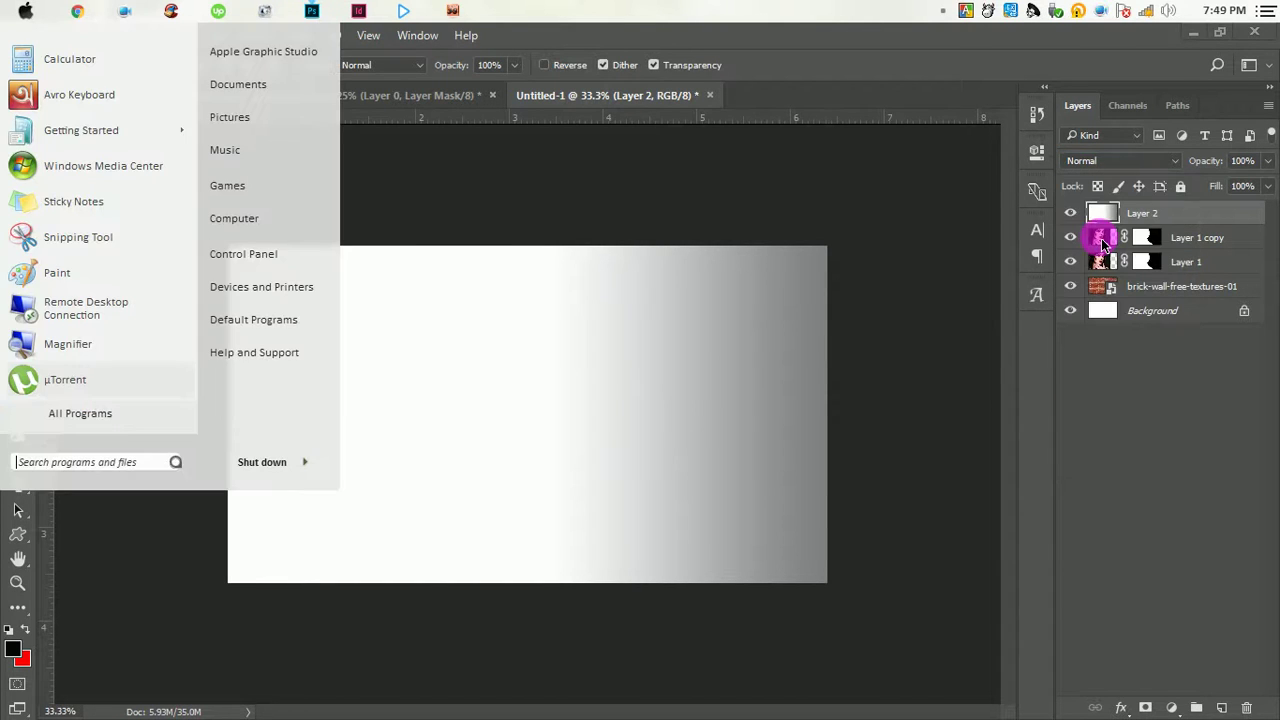
left_click(910, 257)
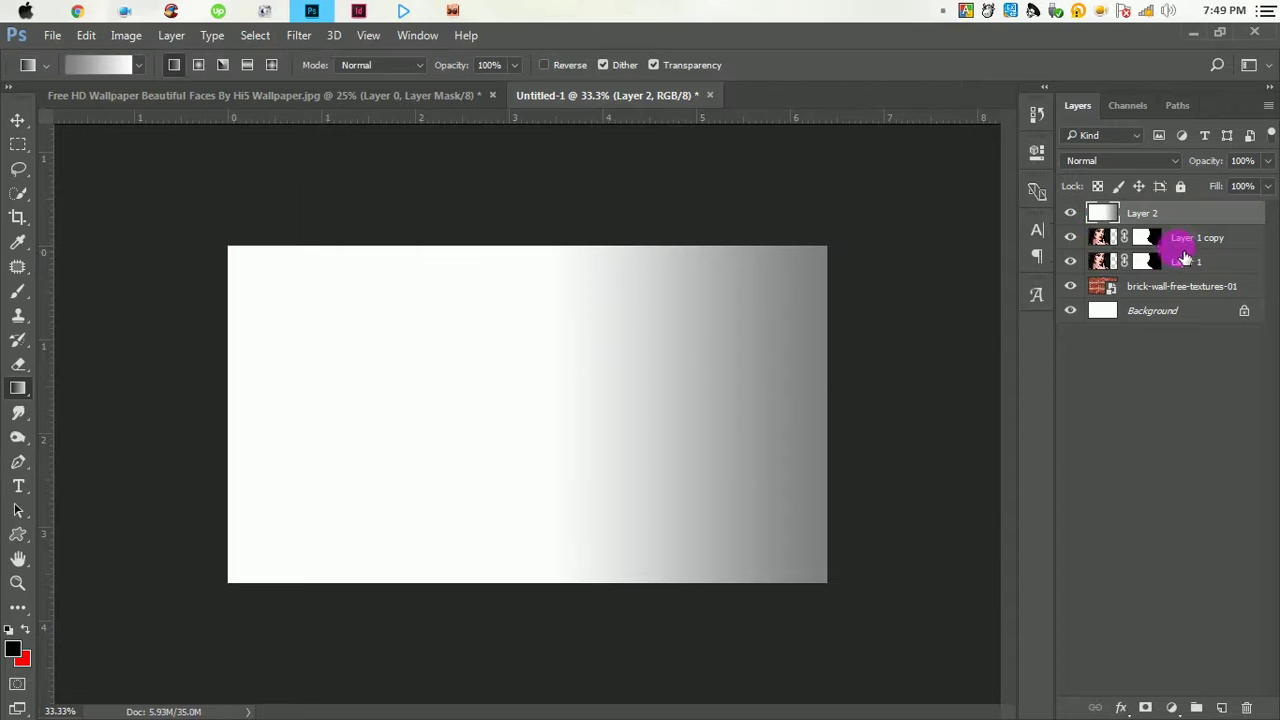
left_click(1118, 162)
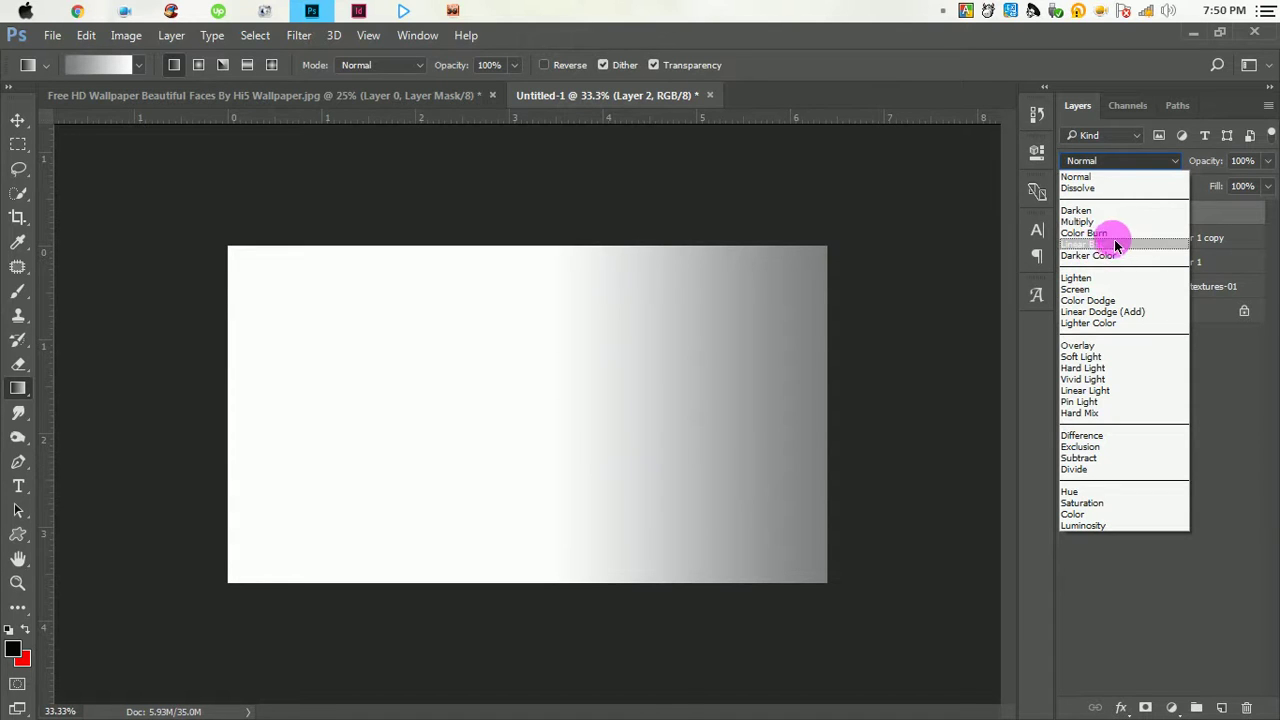
left_click(1081, 248)
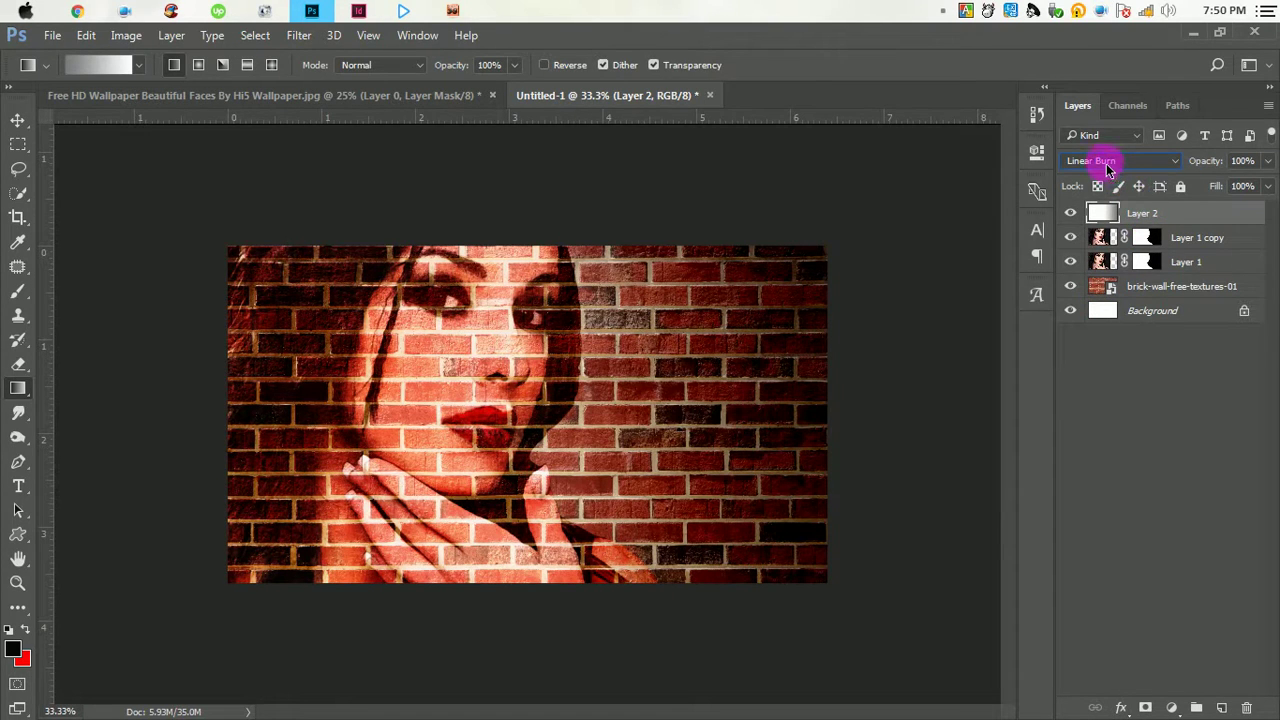
left_click(1268, 162)
left_click_drag(1251, 187, 1250, 186)
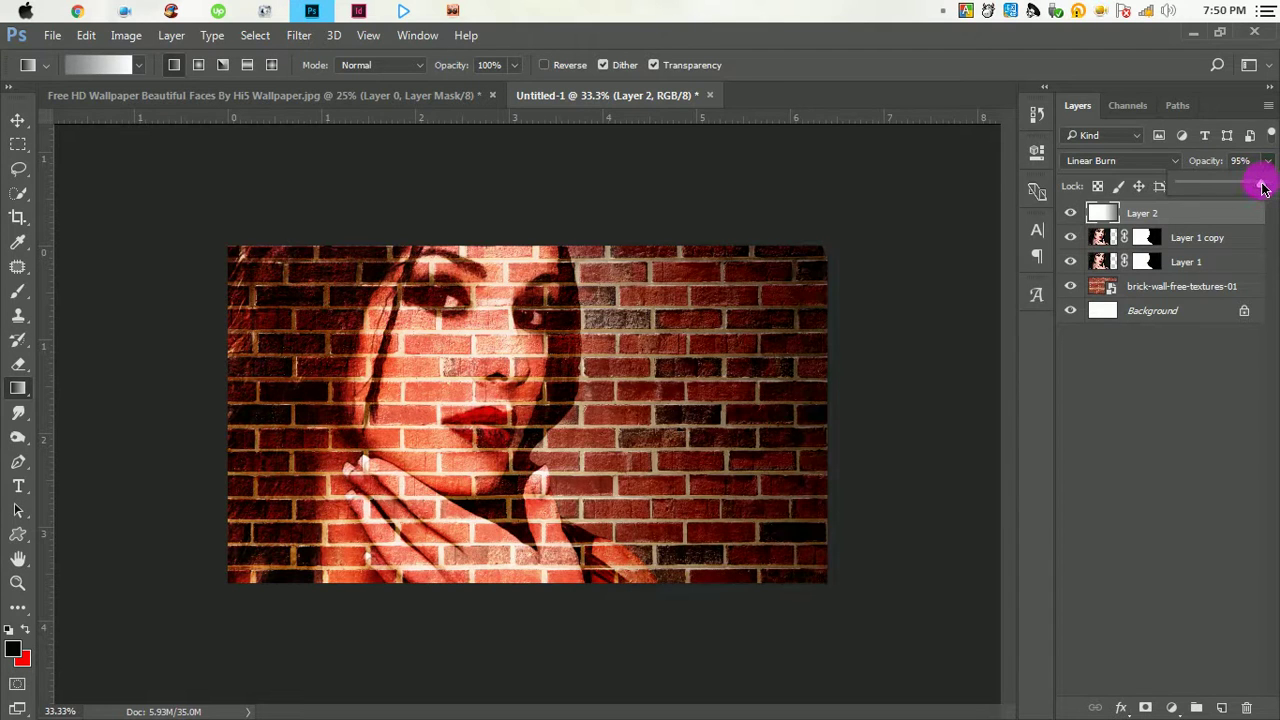
left_click(1188, 246)
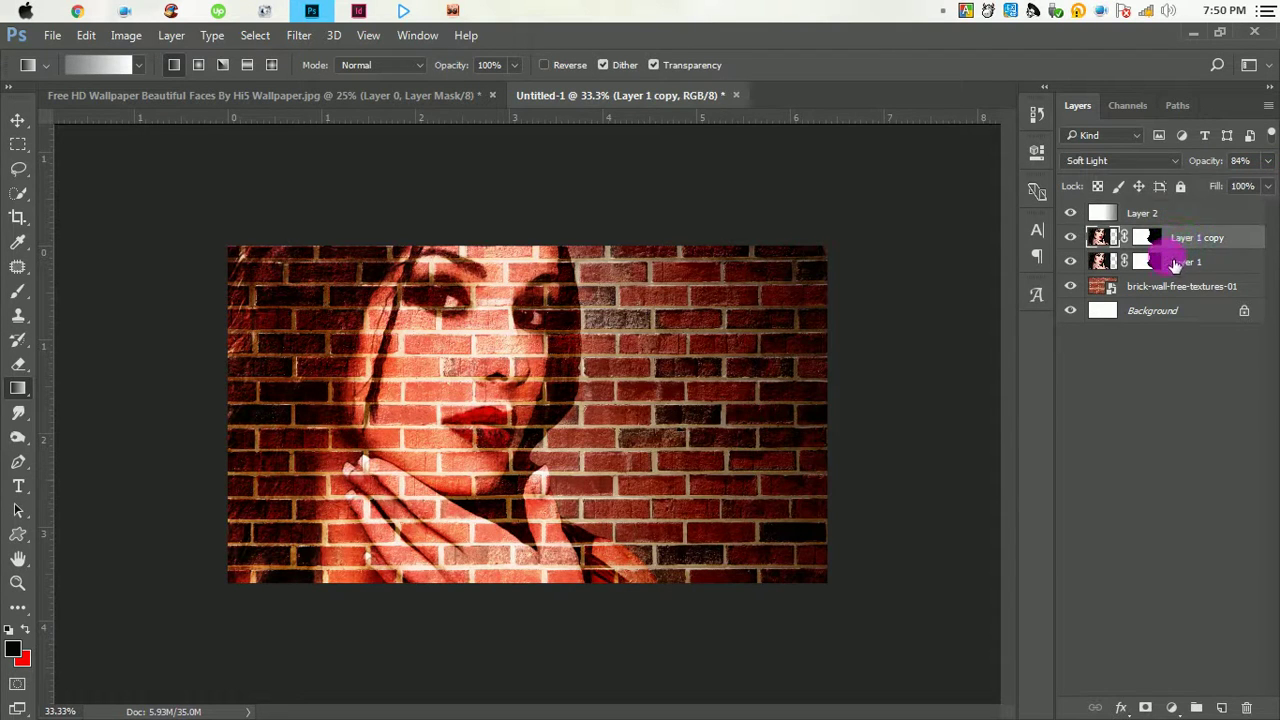
Create a first Layer 3 filled via Apply Image, then delete it.
left_click(1221, 707)
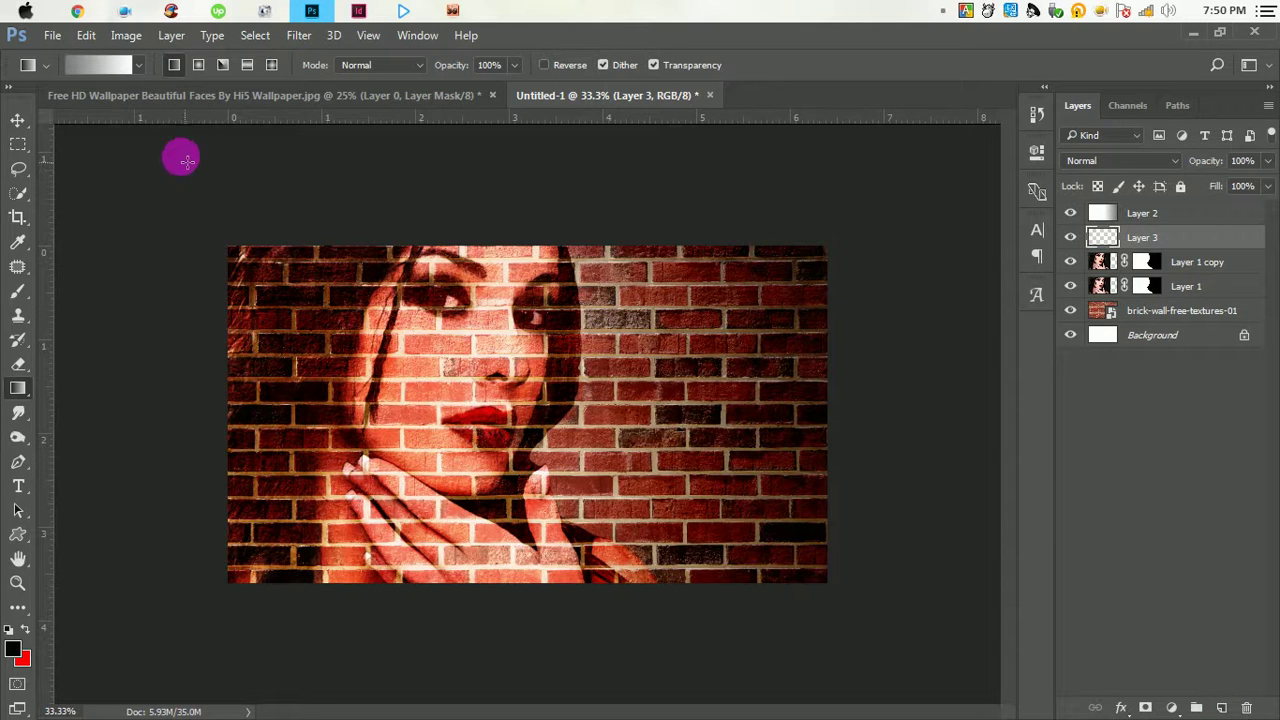
left_click(126, 35)
left_click(181, 293)
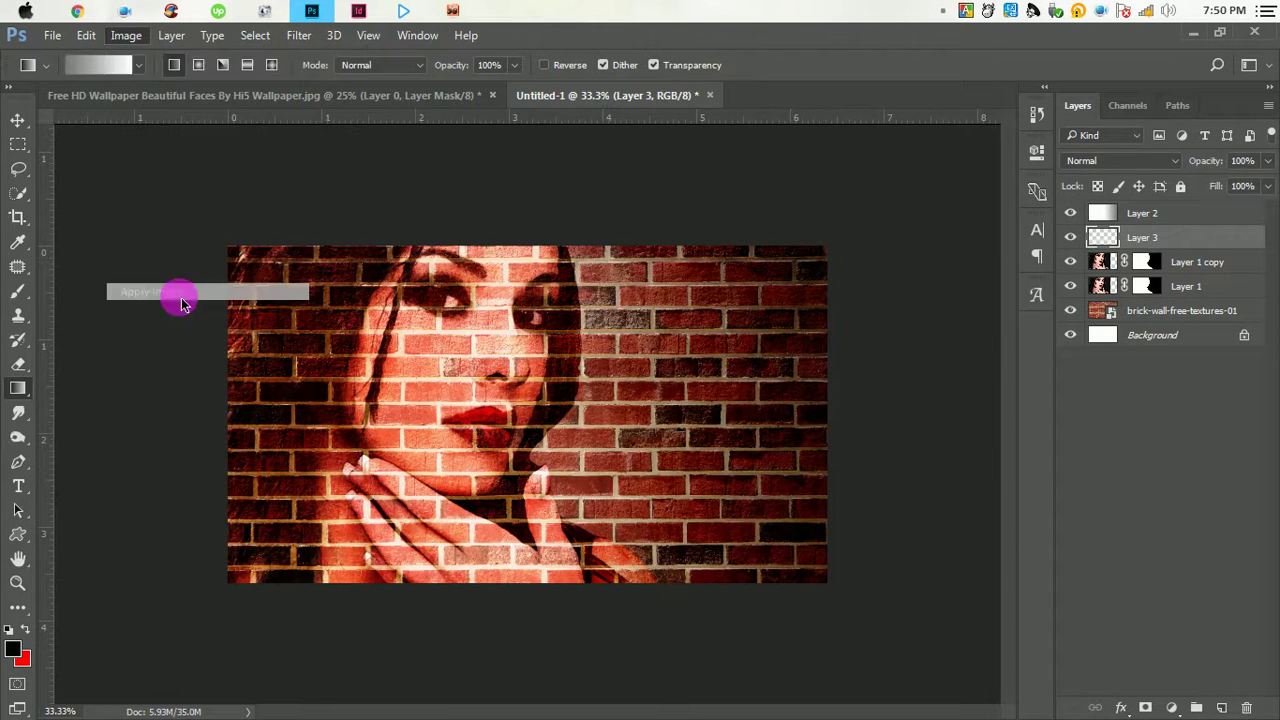
left_click(808, 194)
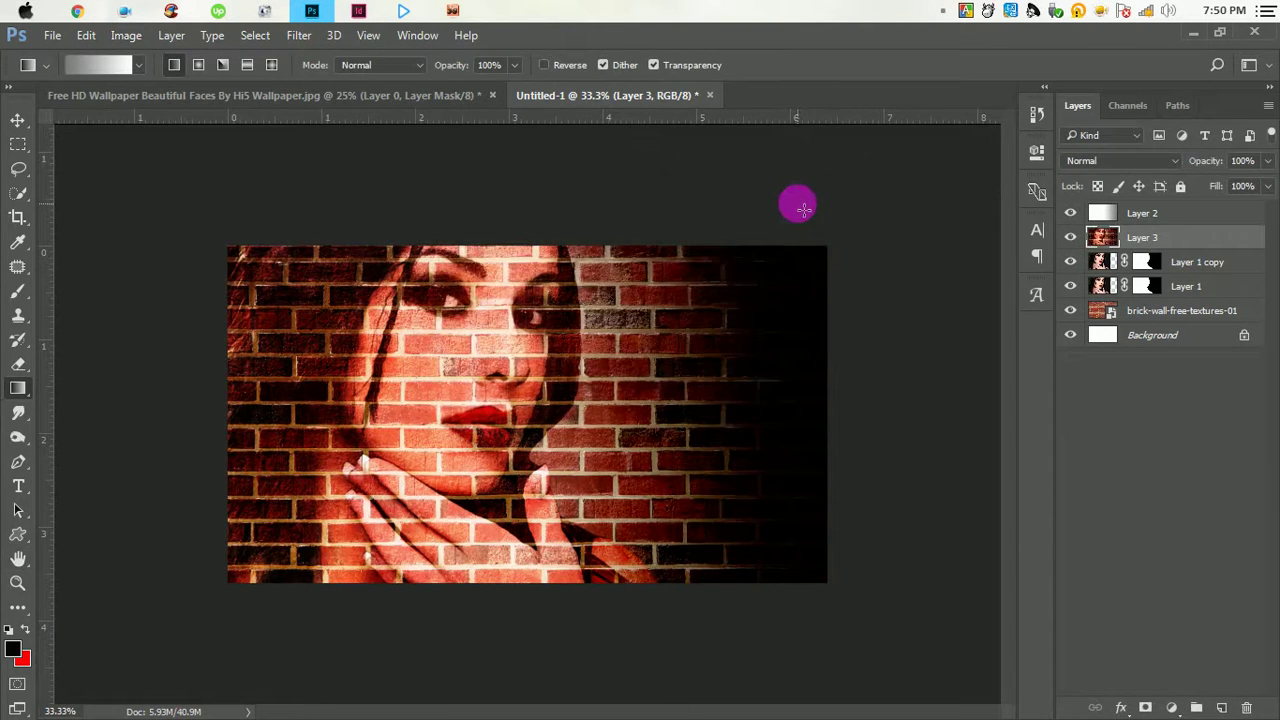
mouse_move(1165, 245)
left_mouse_down()
mouse_move(1258, 662)
mouse_move(1246, 707)
left_mouse_up()
left_click(1137, 214)
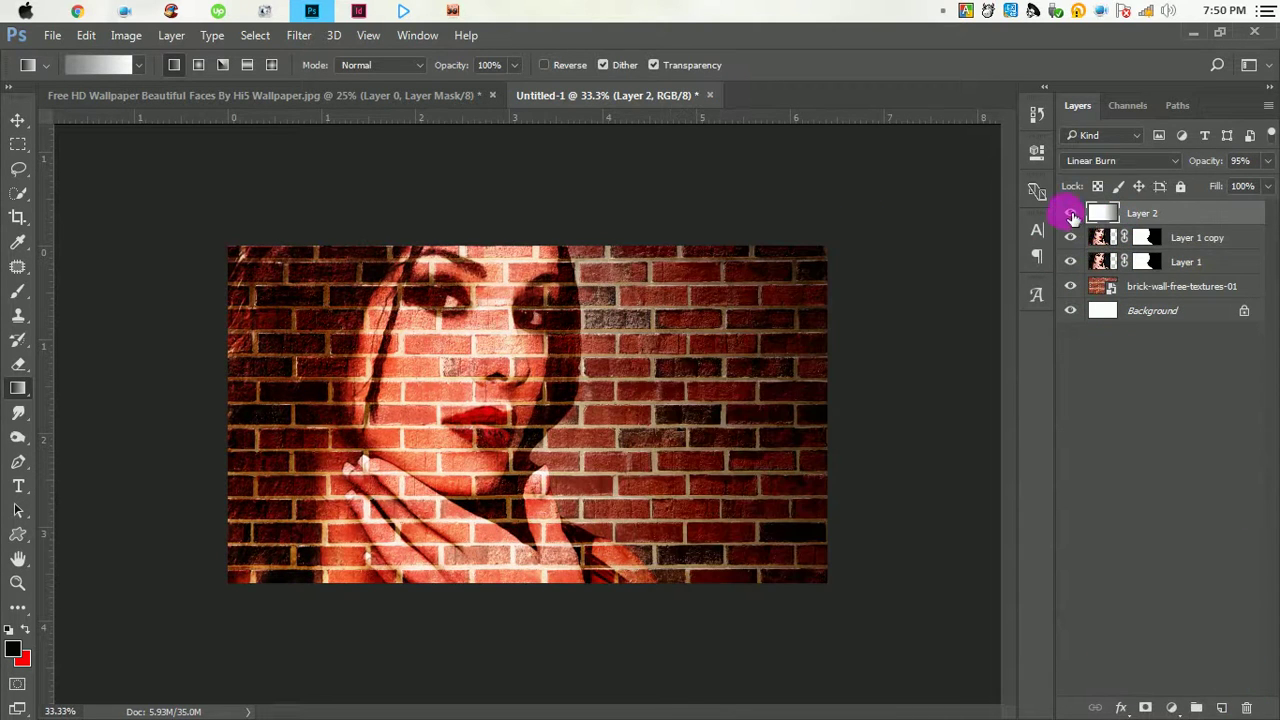
Hide Layer 2 and add a new Layer 3 above Layer 1 copy, filled via Apply Image.
left_click(1070, 214)
left_click(1178, 240)
left_click(1220, 706)
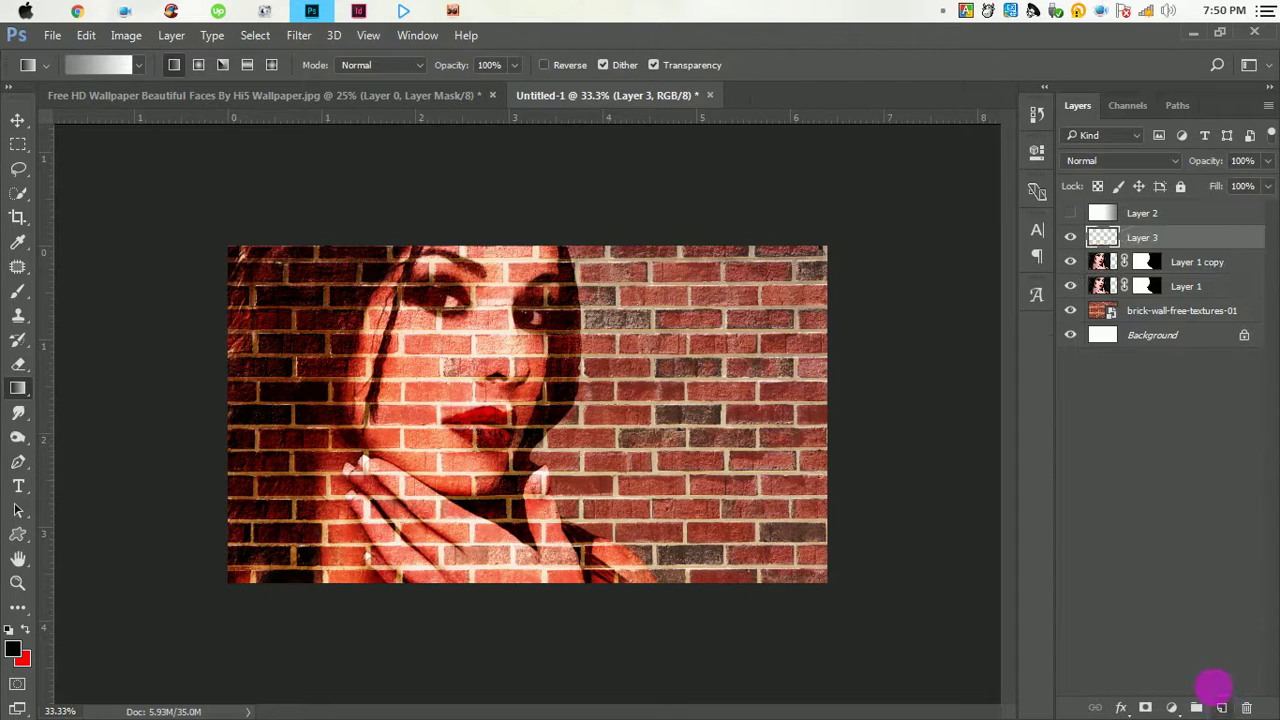
left_click(126, 35)
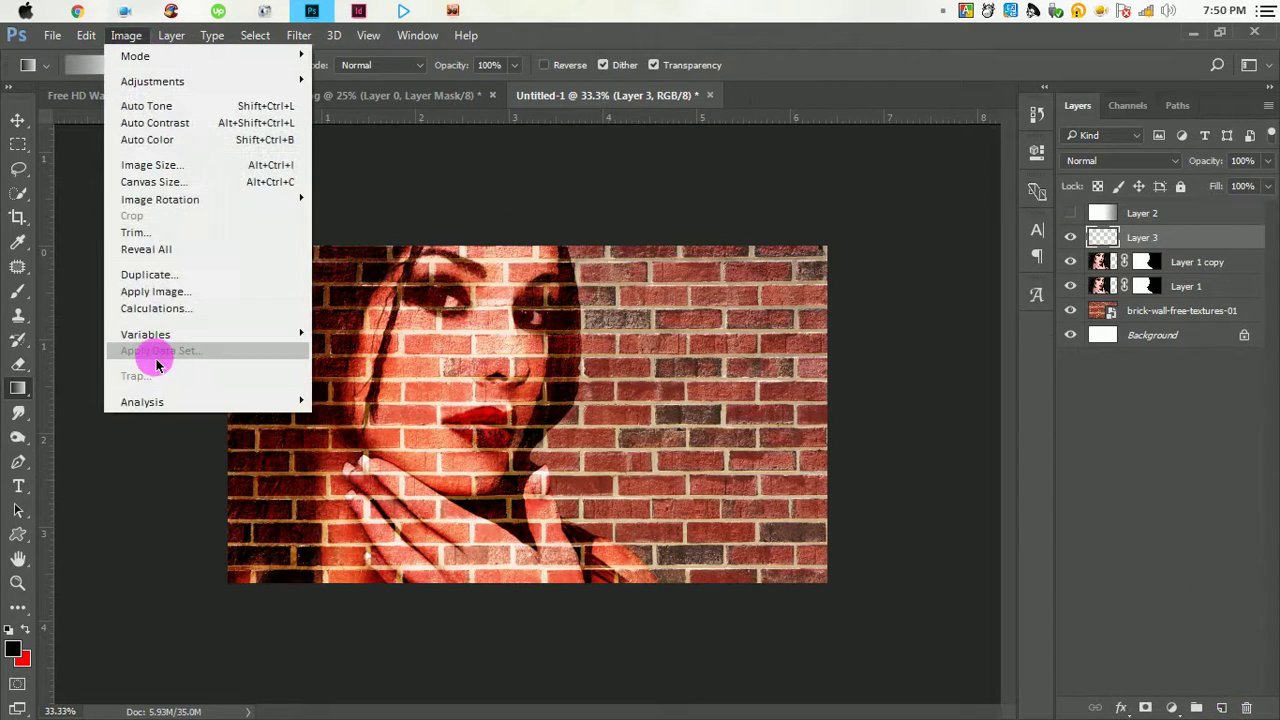
left_click(172, 292)
left_click(806, 198)
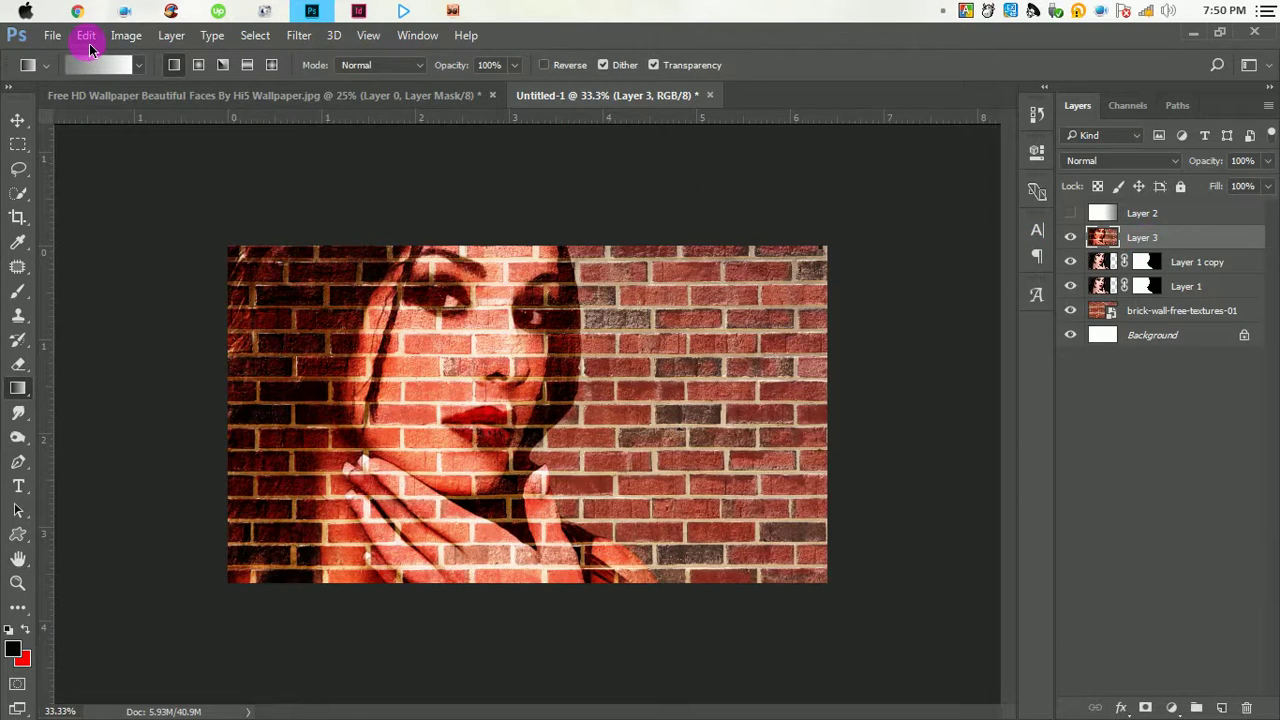
Apply a Perspective transform to Layer 3, raising its top-left corner, and commit.
left_click(86, 36)
mouse_move(160, 397)
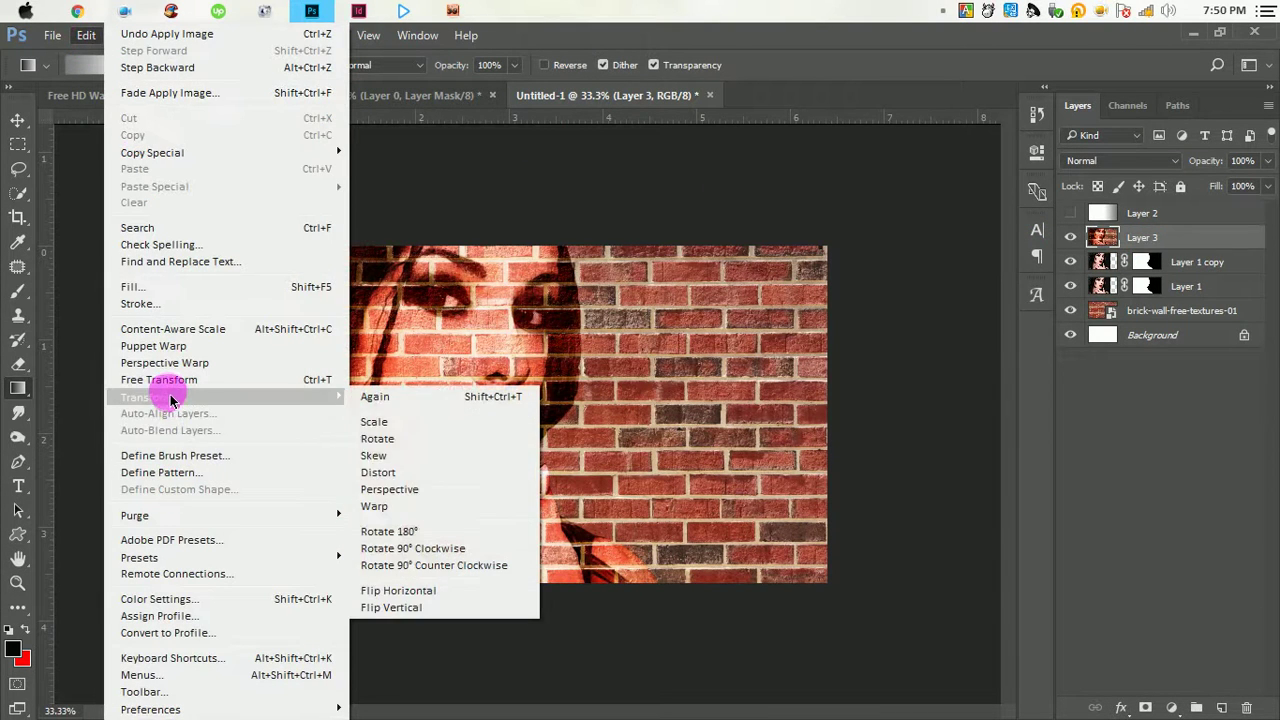
left_click(417, 490)
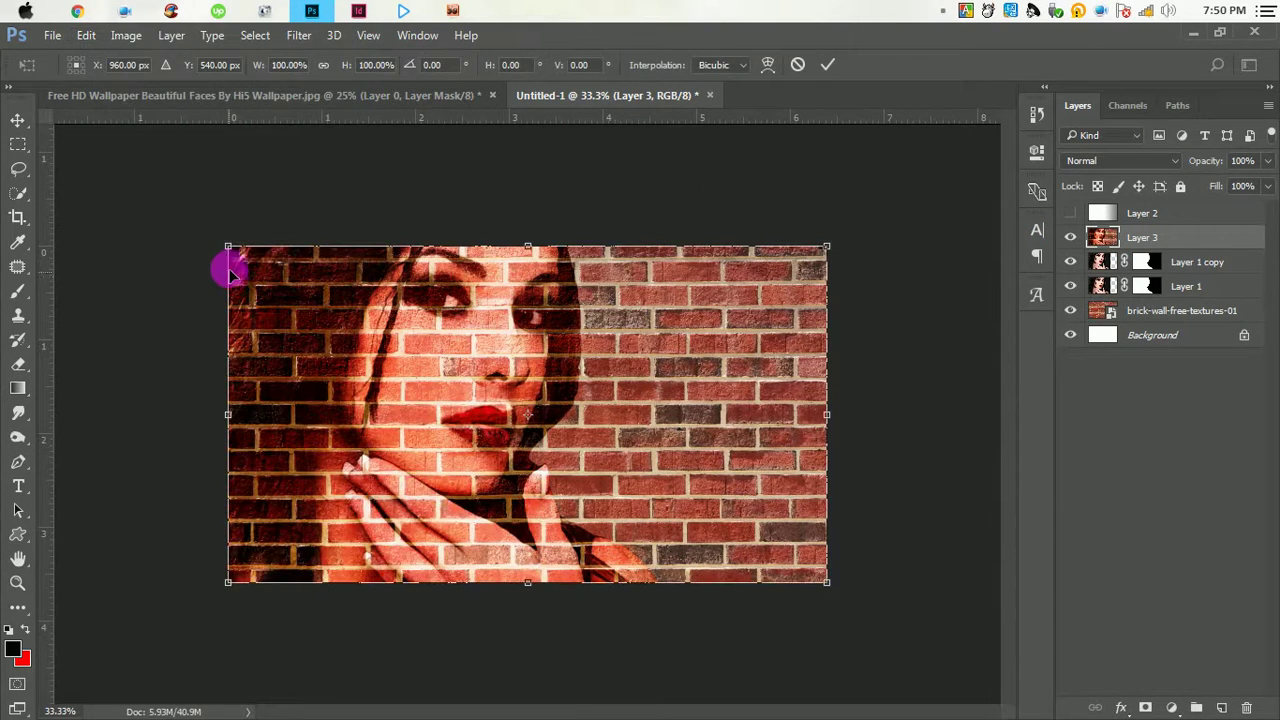
left_click_drag(229, 253, 228, 199)
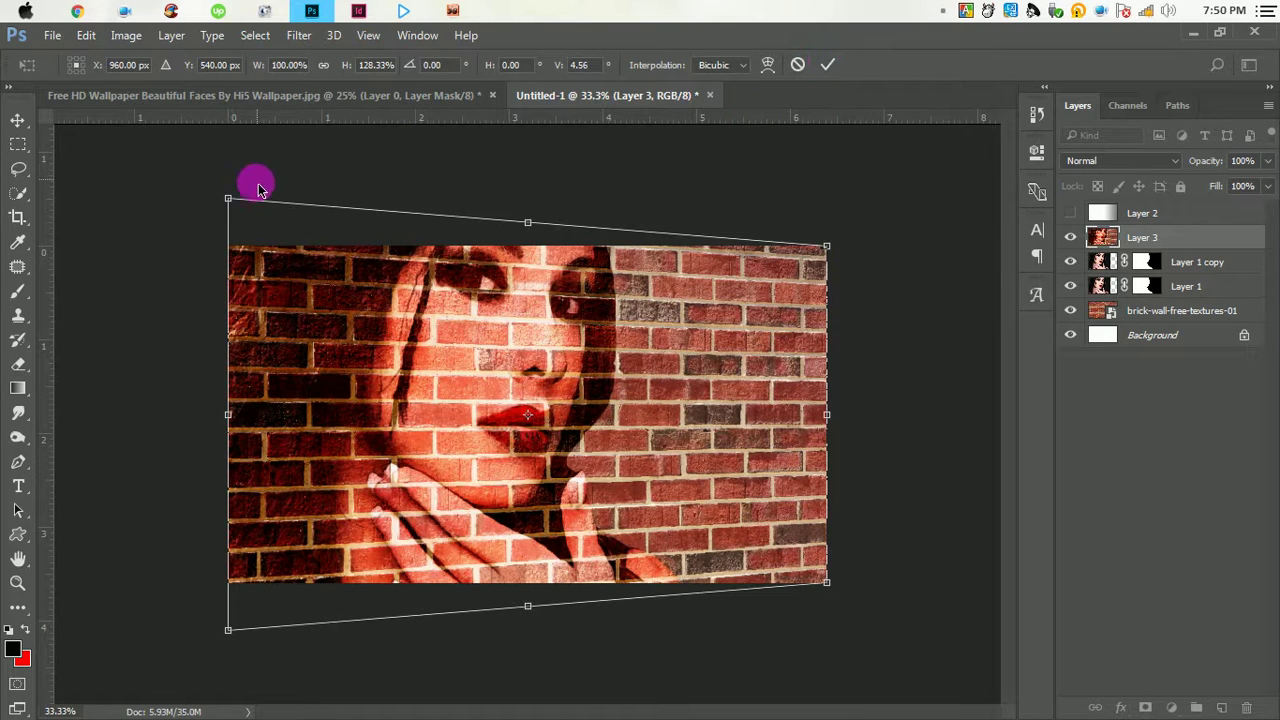
left_click_drag(229, 199, 230, 189)
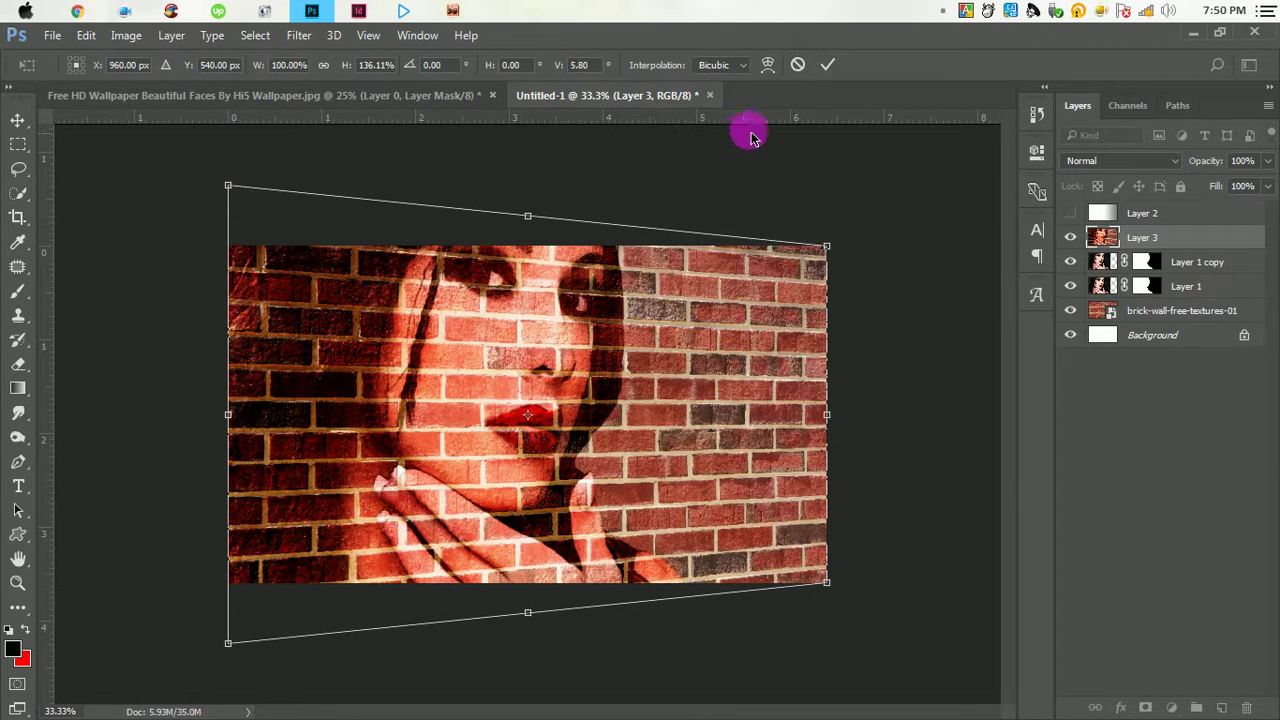
left_click(828, 64)
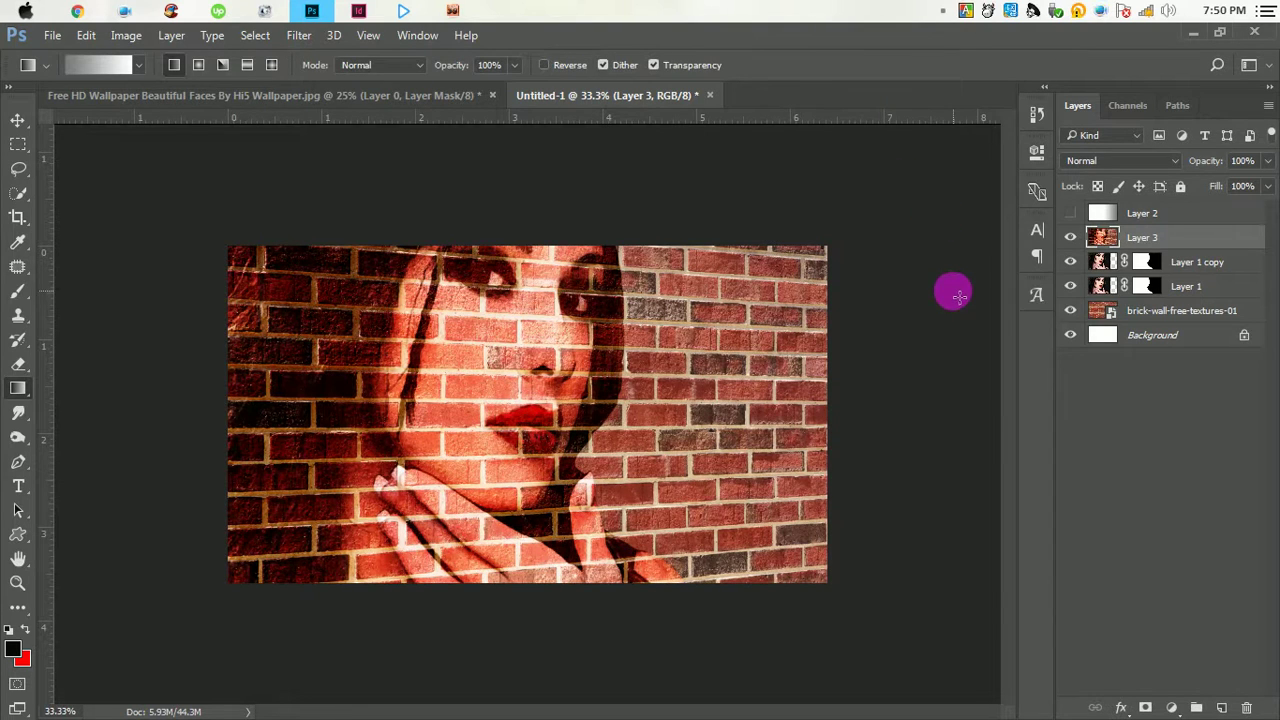
Show Layer 2 again and set its opacity to 86%.
left_click(1072, 213)
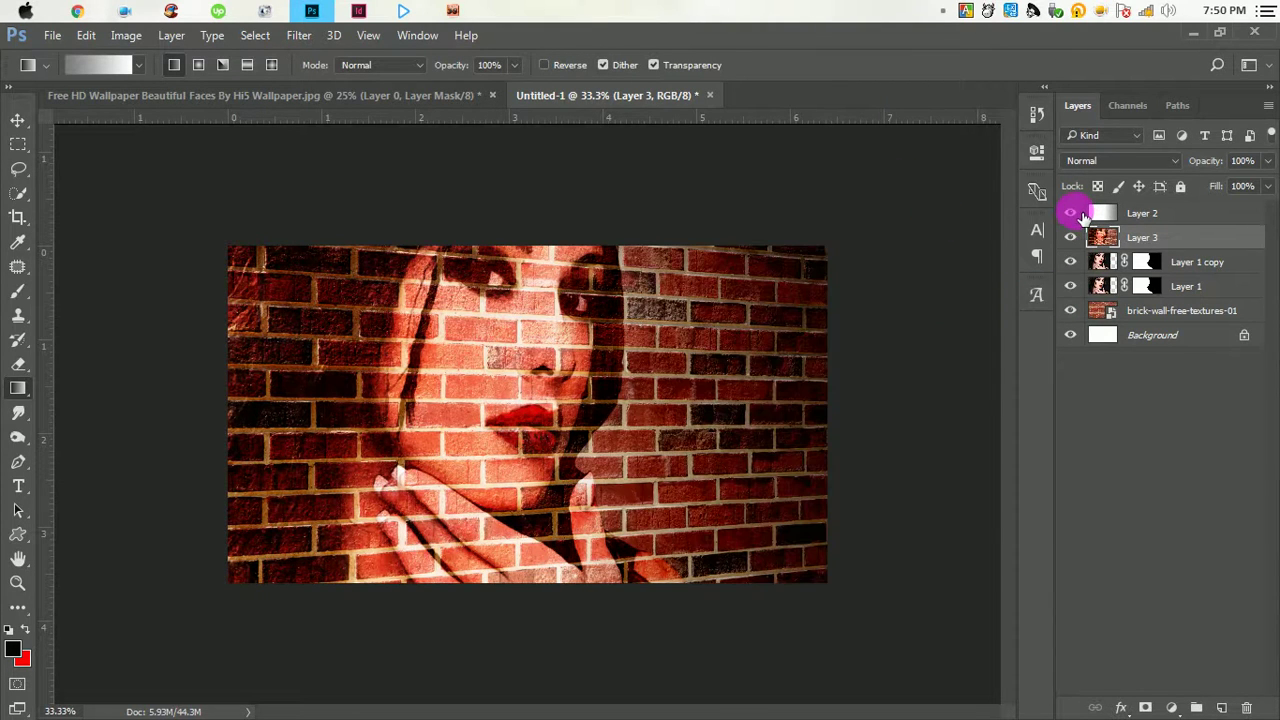
left_click(1160, 213)
key("shift+alt+a")
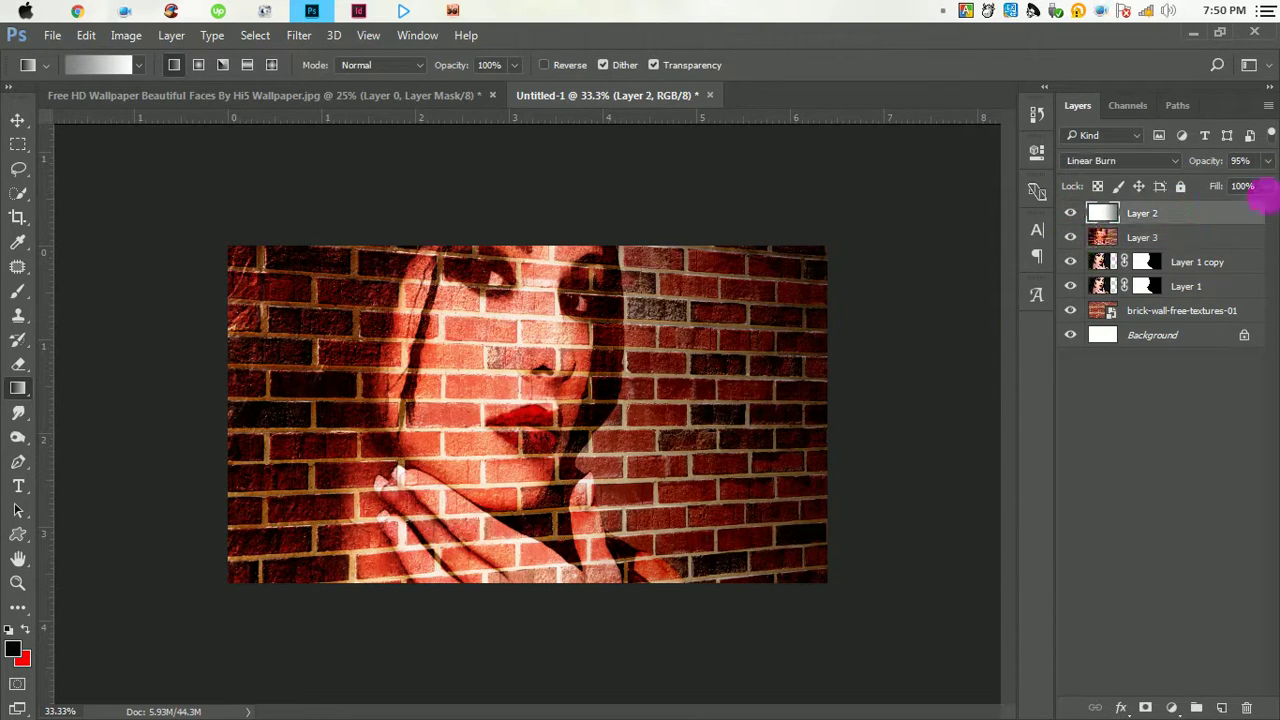
left_click_drag(1268, 160, 1252, 190)
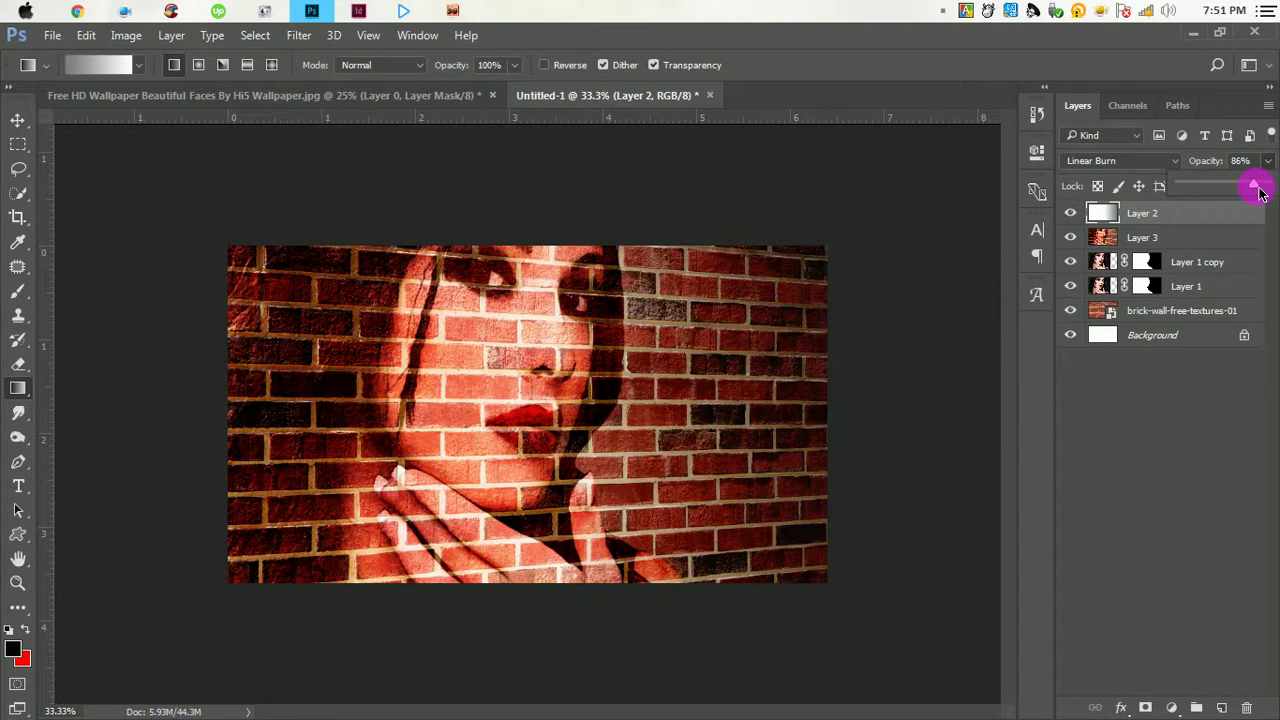
Start a new text layer below the face with the Type tool.
left_click(18, 122)
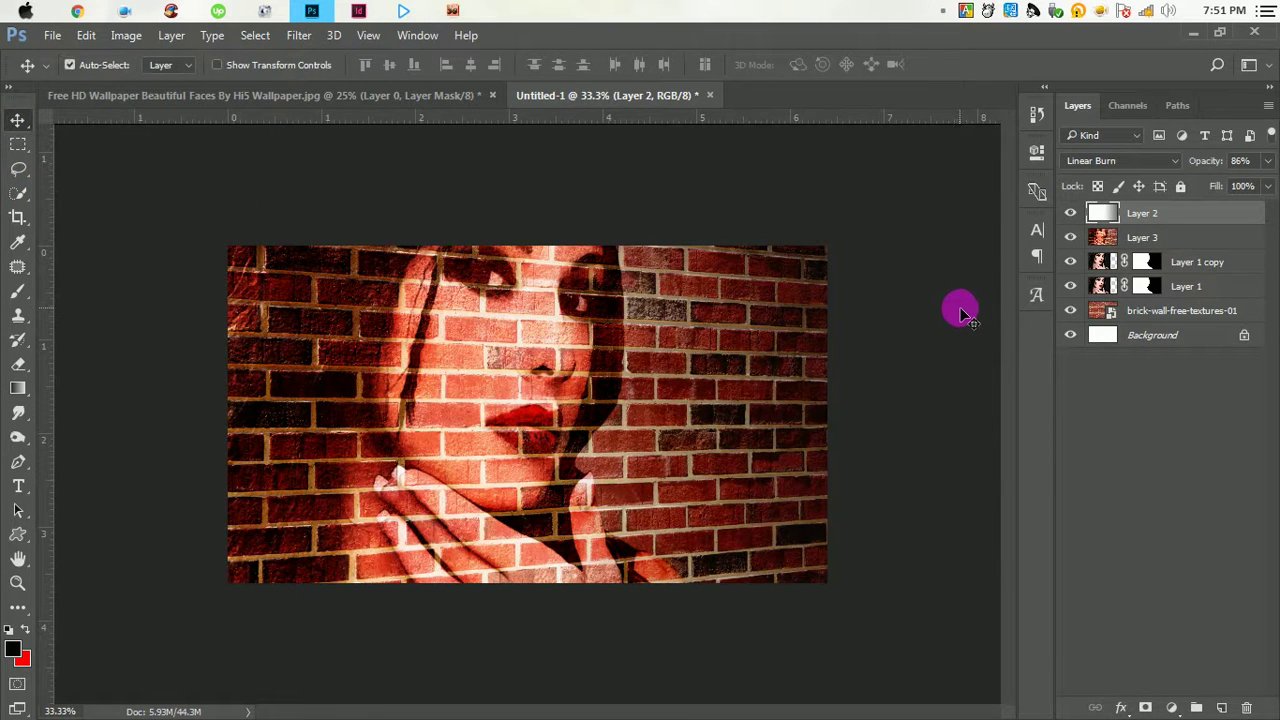
left_click(18, 486)
left_click(628, 470)
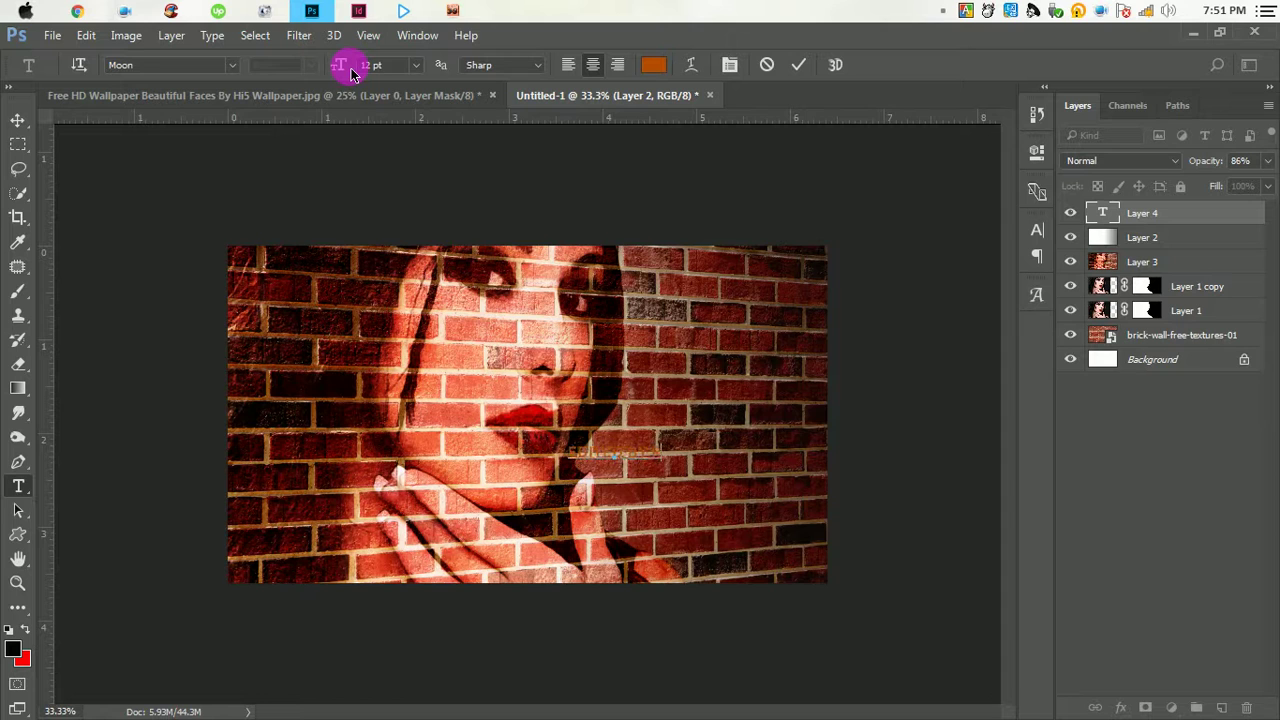
Colour the typed credit text near-black (#020202) and commit it.
key("ctrl+a")
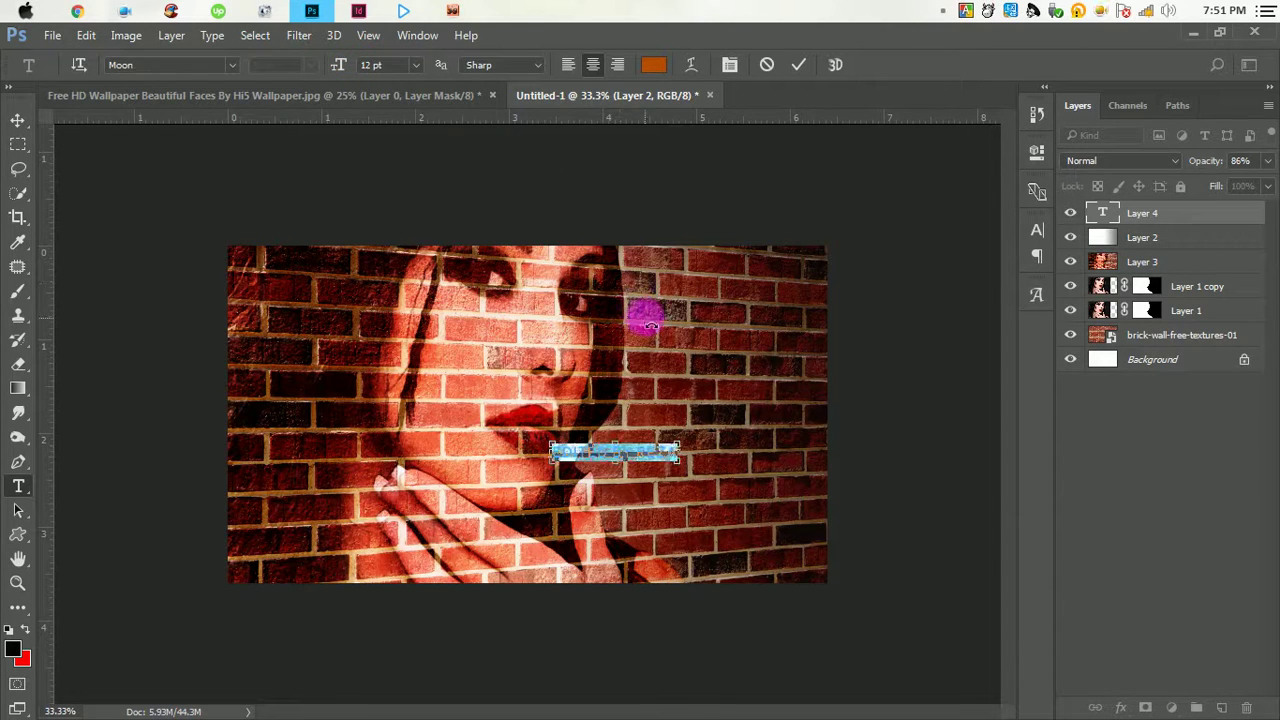
left_click(654, 65)
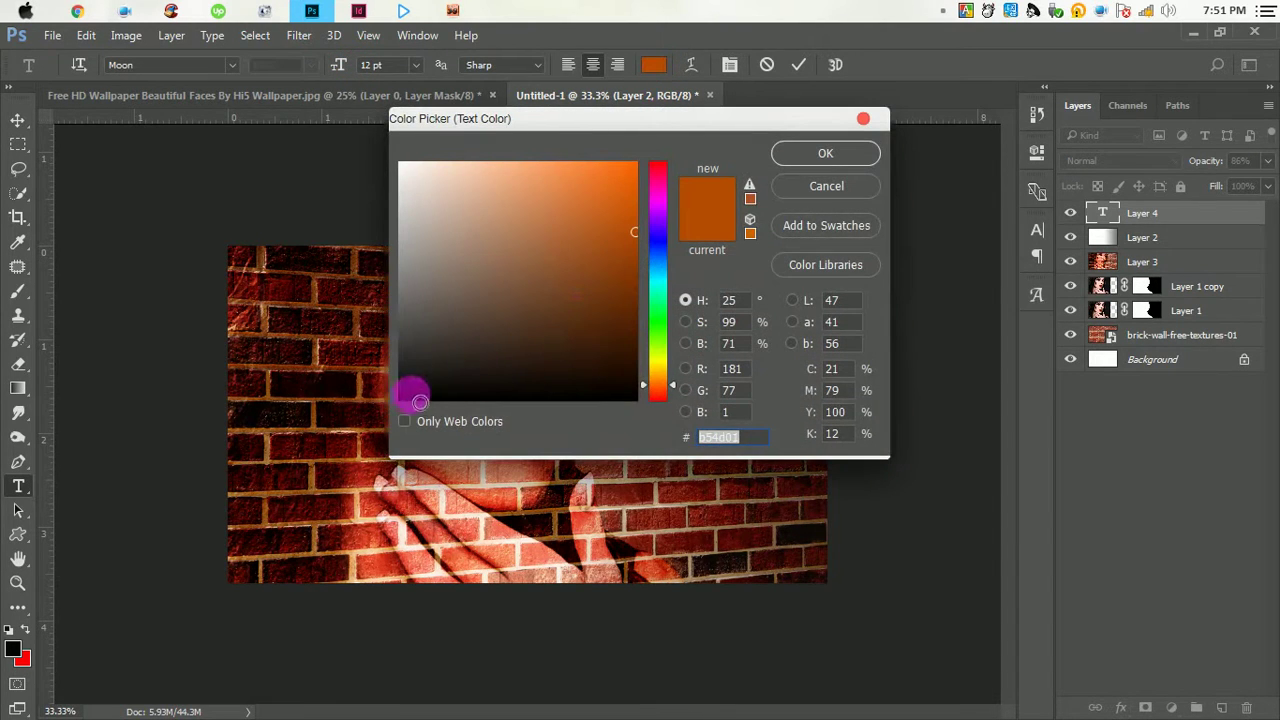
left_click(514, 363)
left_click(826, 153)
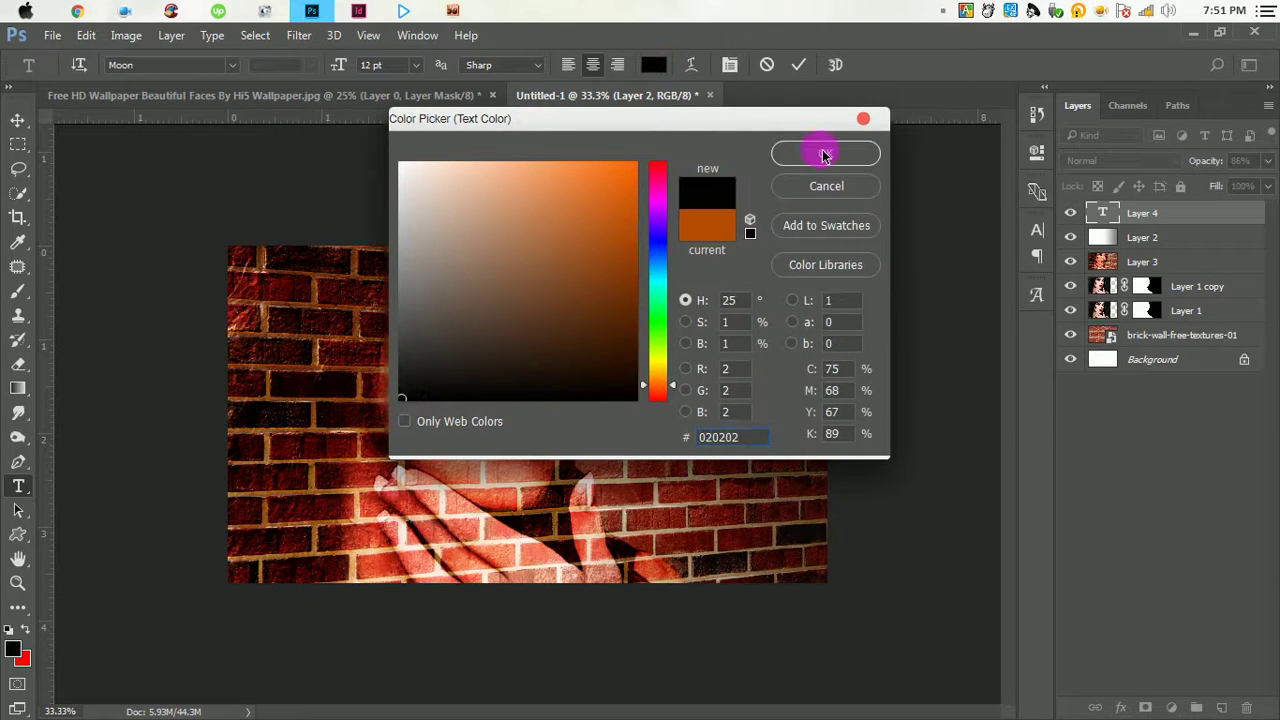
left_click(798, 64)
Move the credit text right and down, just below the face.
left_click(17, 120)
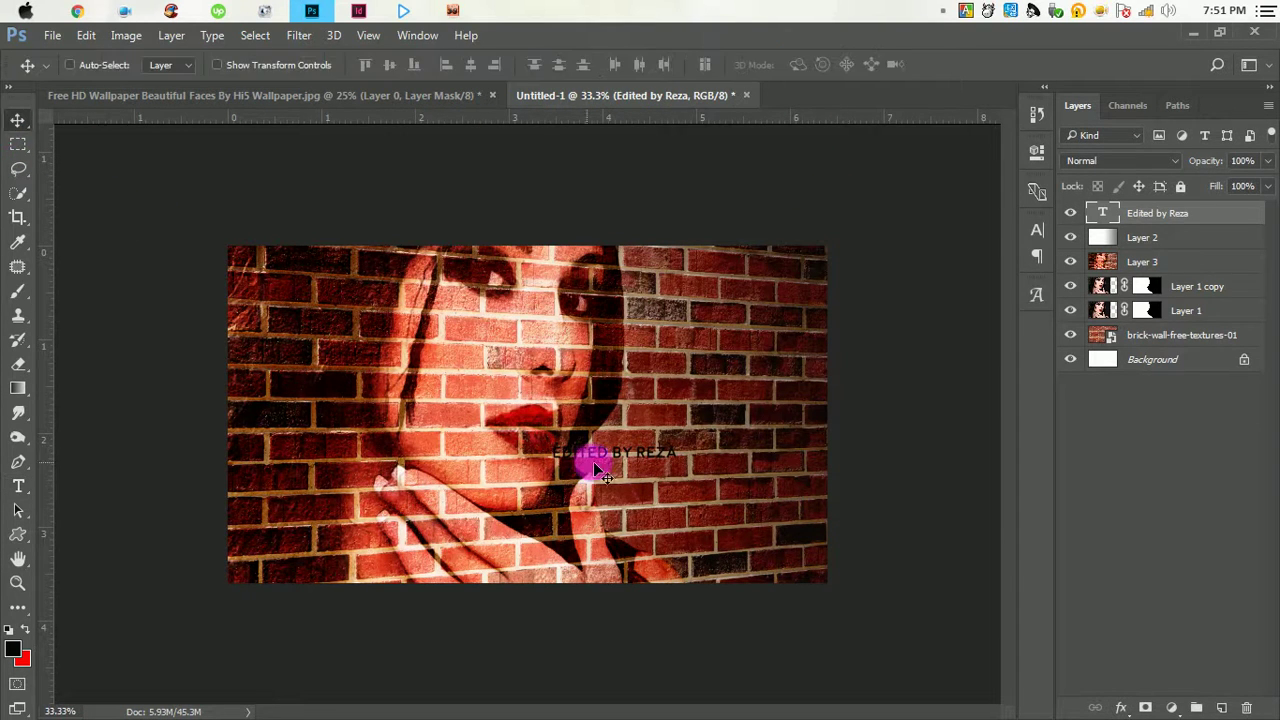
left_click_drag(653, 439, 757, 460)
left_click(1277, 212)
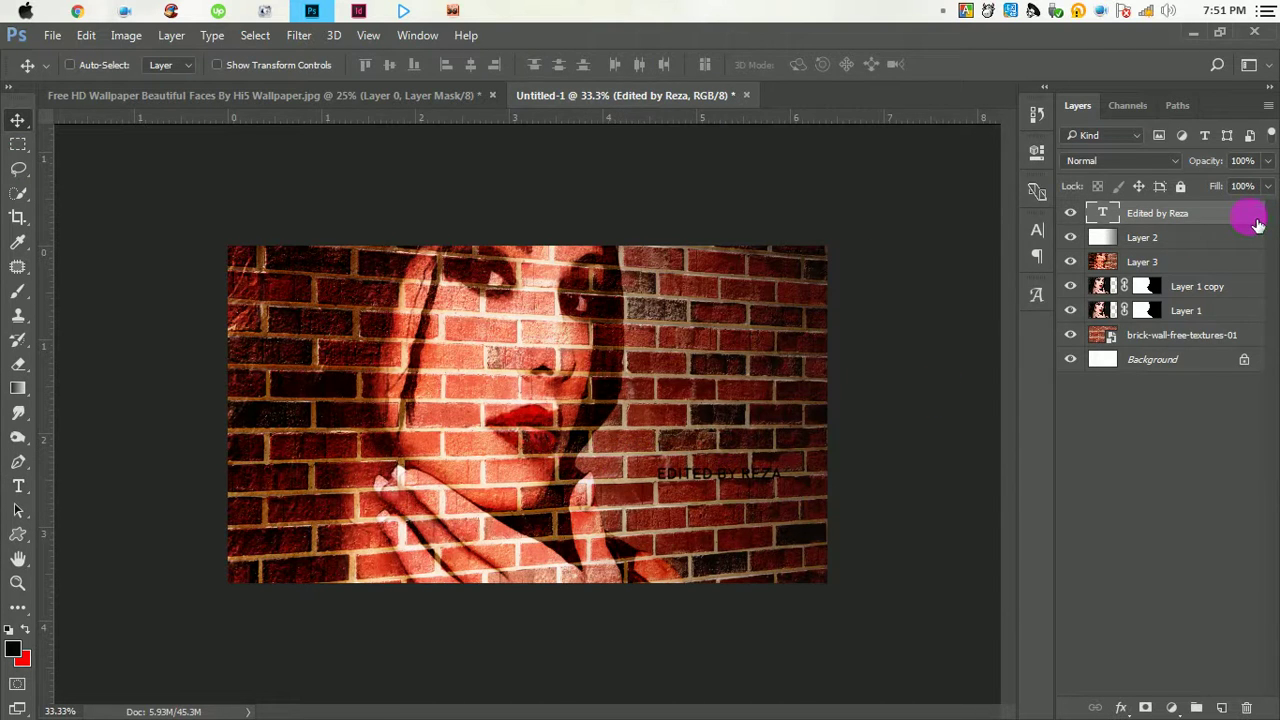
double_click(1257, 224)
mouse_move(826, 40)
left_mouse_down()
mouse_move(1220, 140)
mouse_move(1205, 148)
left_mouse_up()
left_click(975, 470)
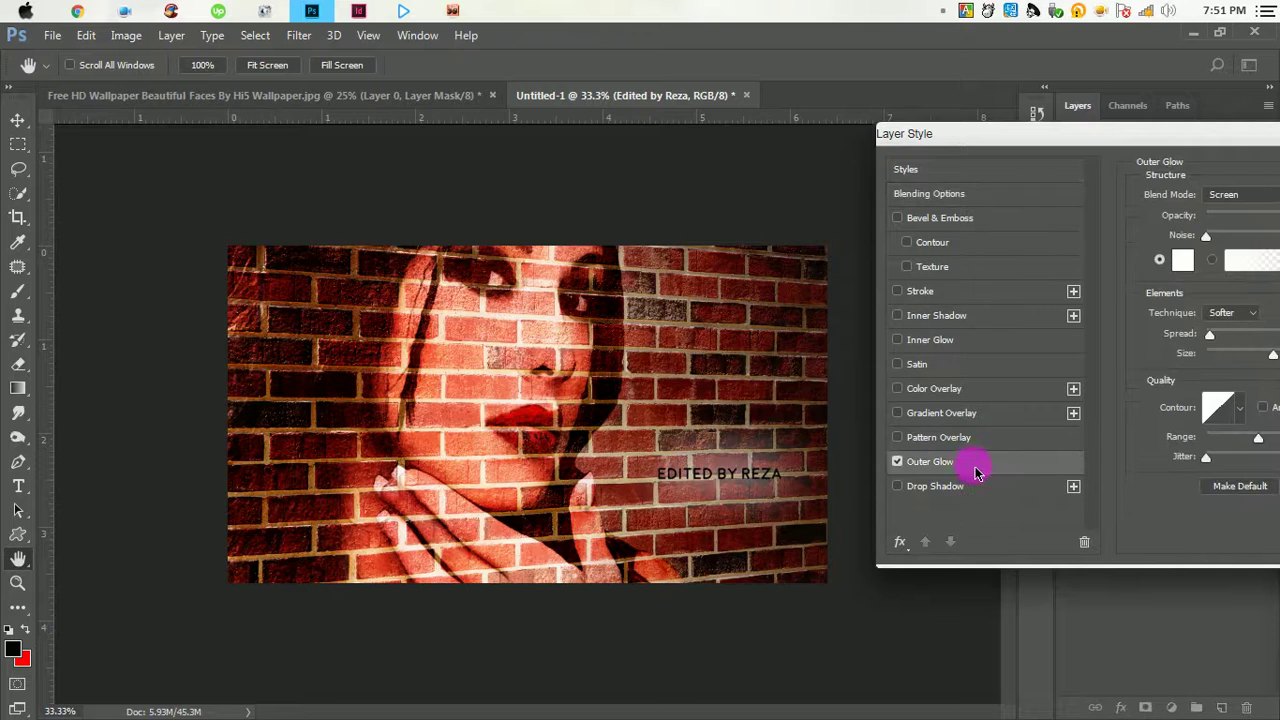
left_click_drag(1171, 134, 1131, 134)
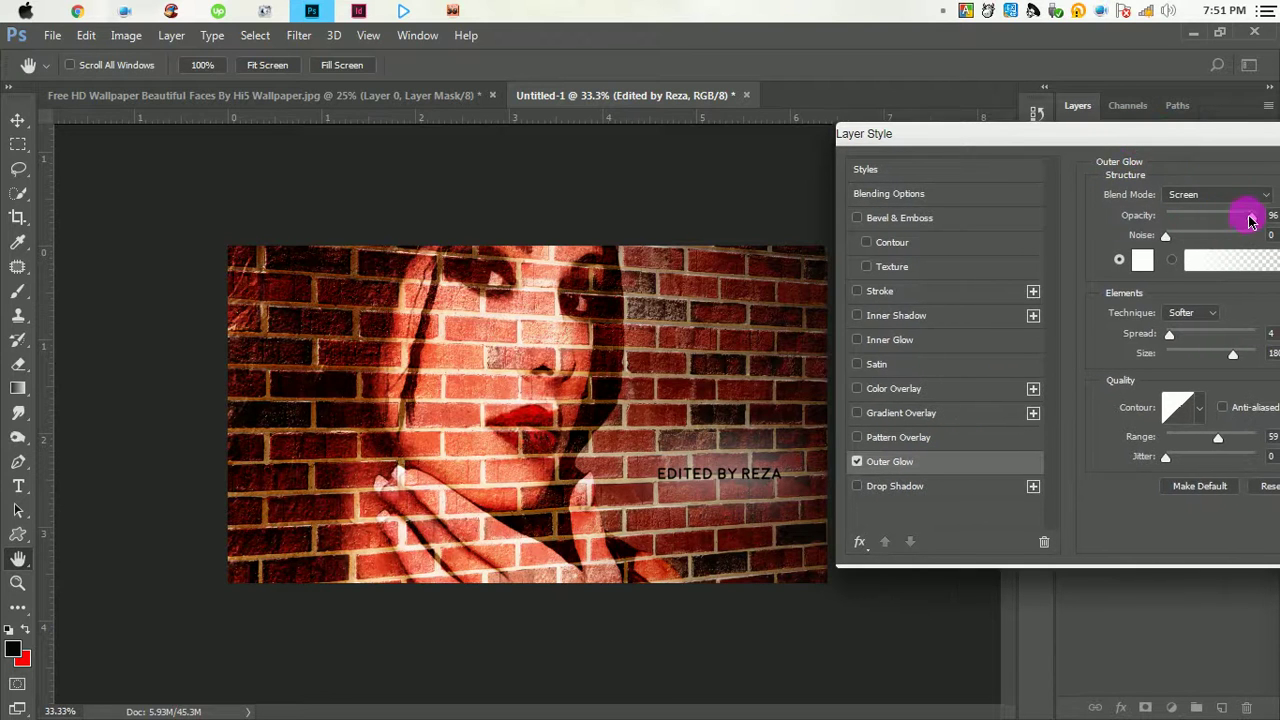
mouse_move(1249, 218)
left_mouse_down()
mouse_move(1197, 218)
mouse_move(1255, 216)
left_mouse_up()
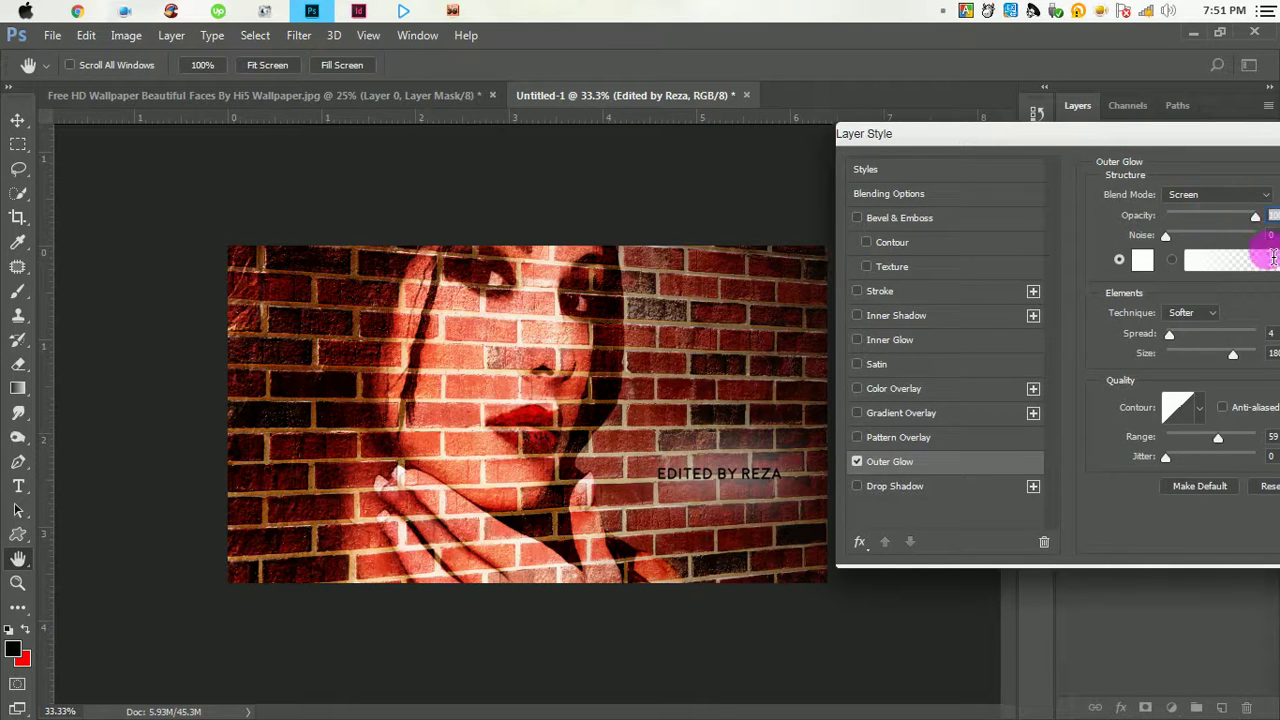
left_click_drag(1228, 357, 1180, 363)
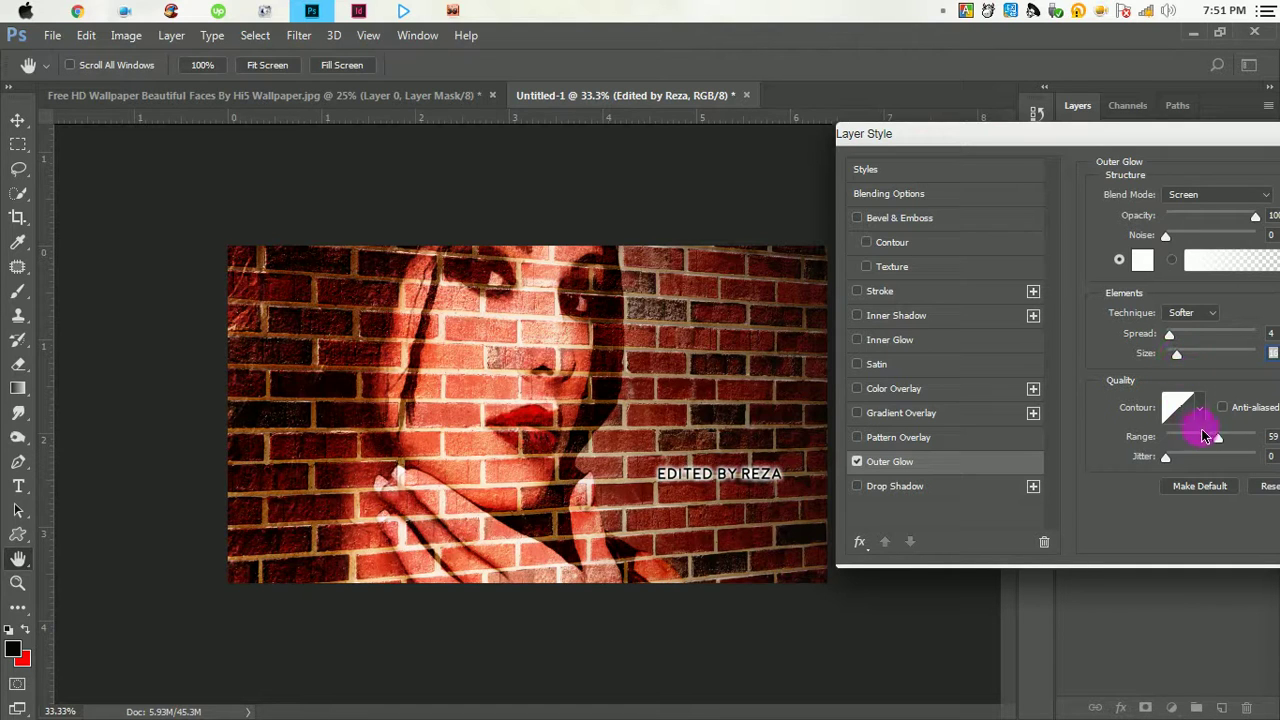
mouse_move(1217, 442)
left_mouse_down()
mouse_move(1171, 442)
mouse_move(1222, 440)
mouse_move(1214, 456)
mouse_move(1186, 459)
mouse_move(1218, 455)
left_mouse_up()
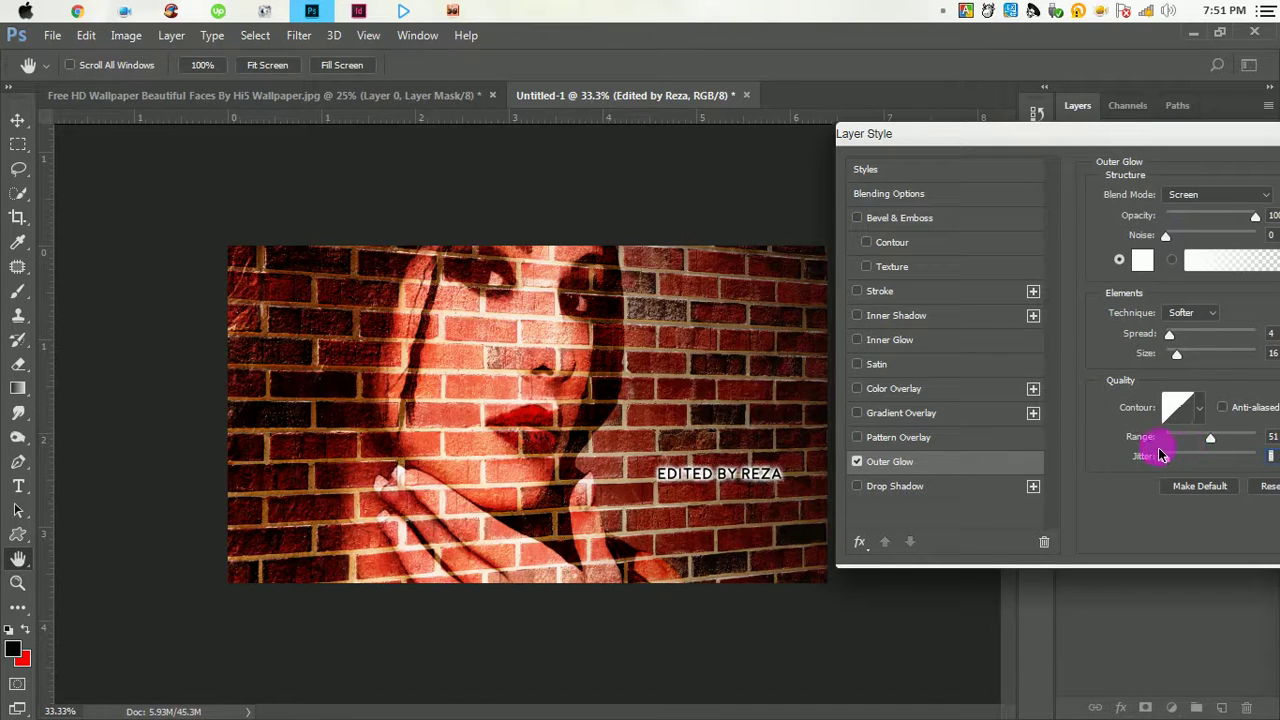
left_click_drag(1137, 141, 1113, 121)
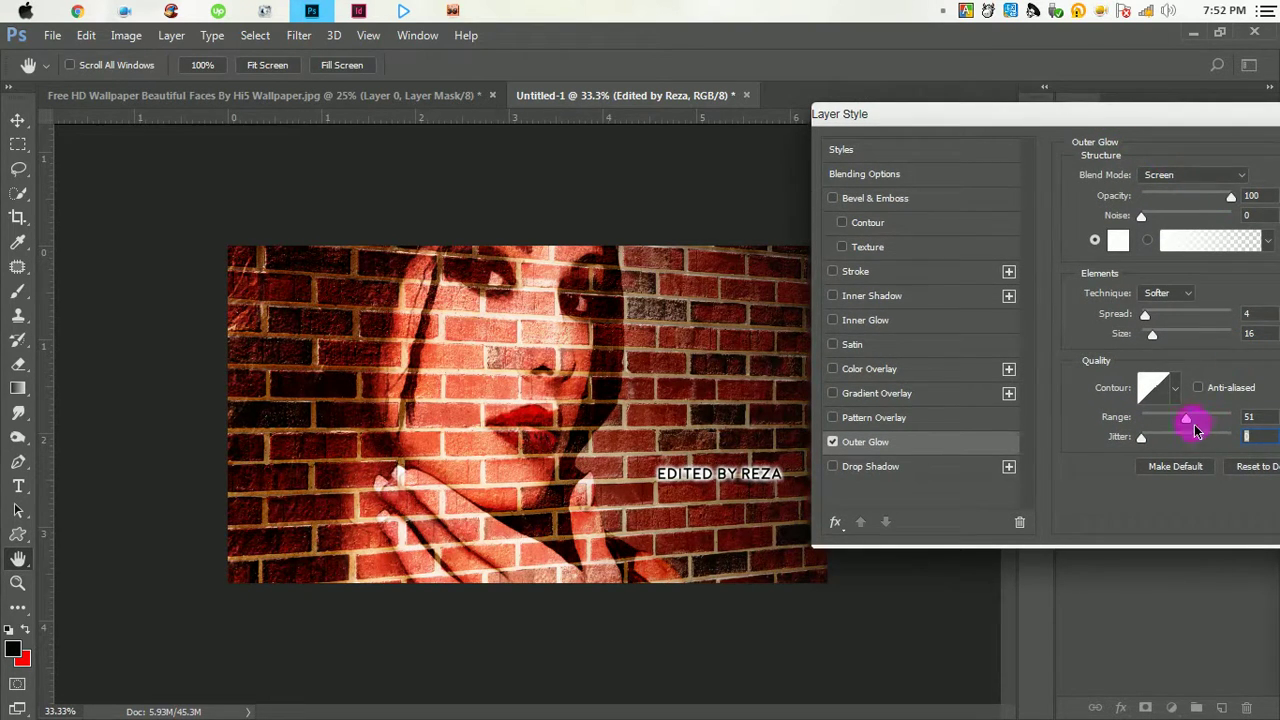
mouse_move(1188, 424)
left_mouse_down()
mouse_move(1242, 422)
mouse_move(1162, 425)
mouse_move(1178, 425)
left_mouse_up()
left_click(1155, 335)
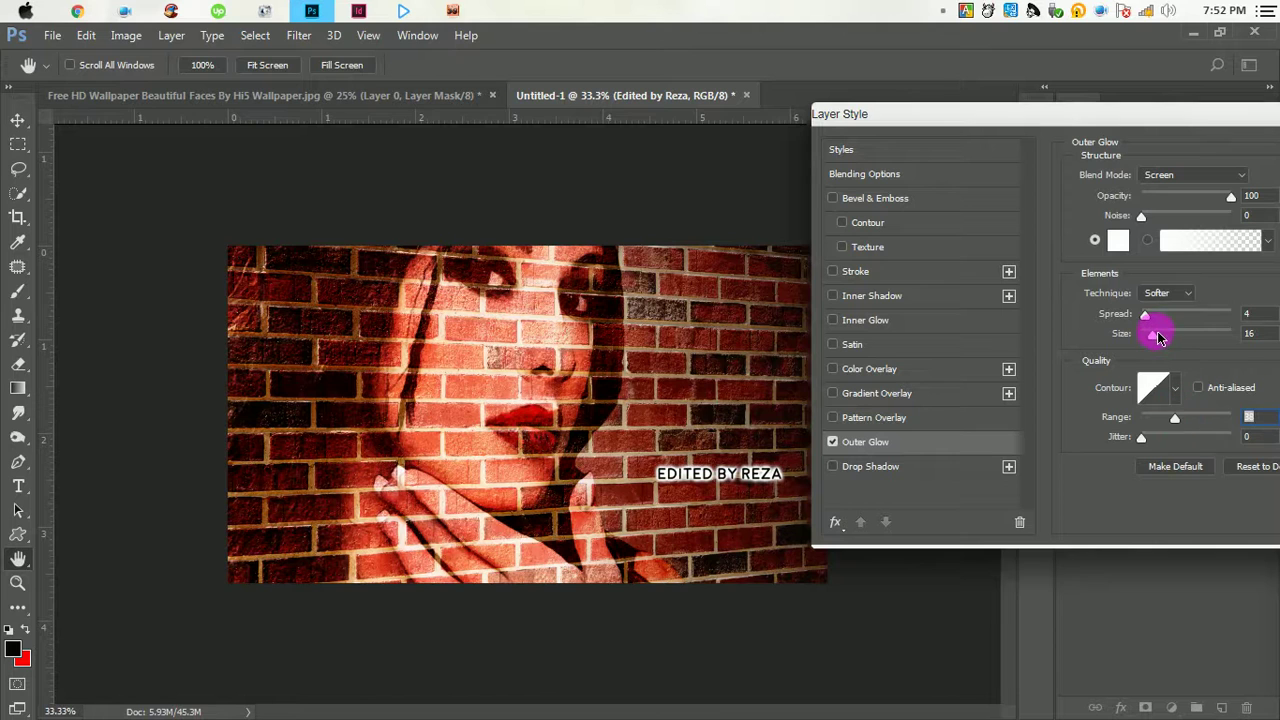
left_click_drag(1157, 341, 1152, 341)
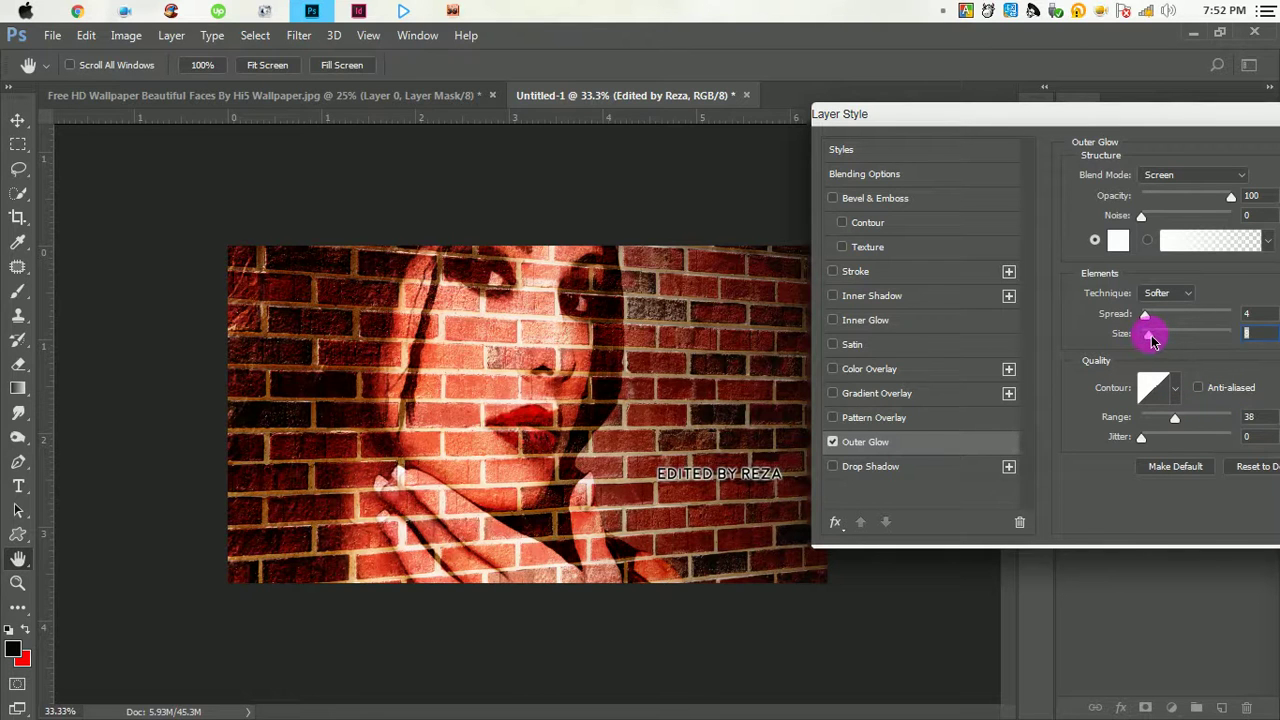
left_click_drag(1140, 114, 1118, 110)
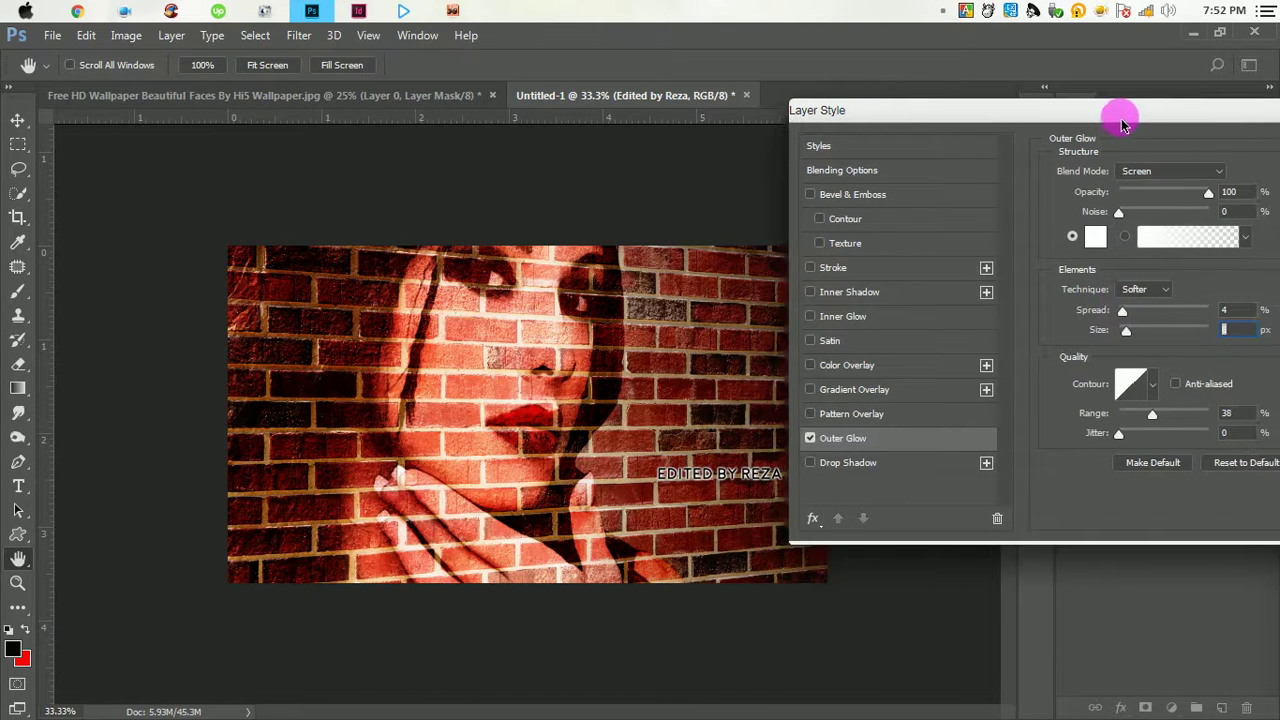
left_click(815, 438)
left_click(848, 465)
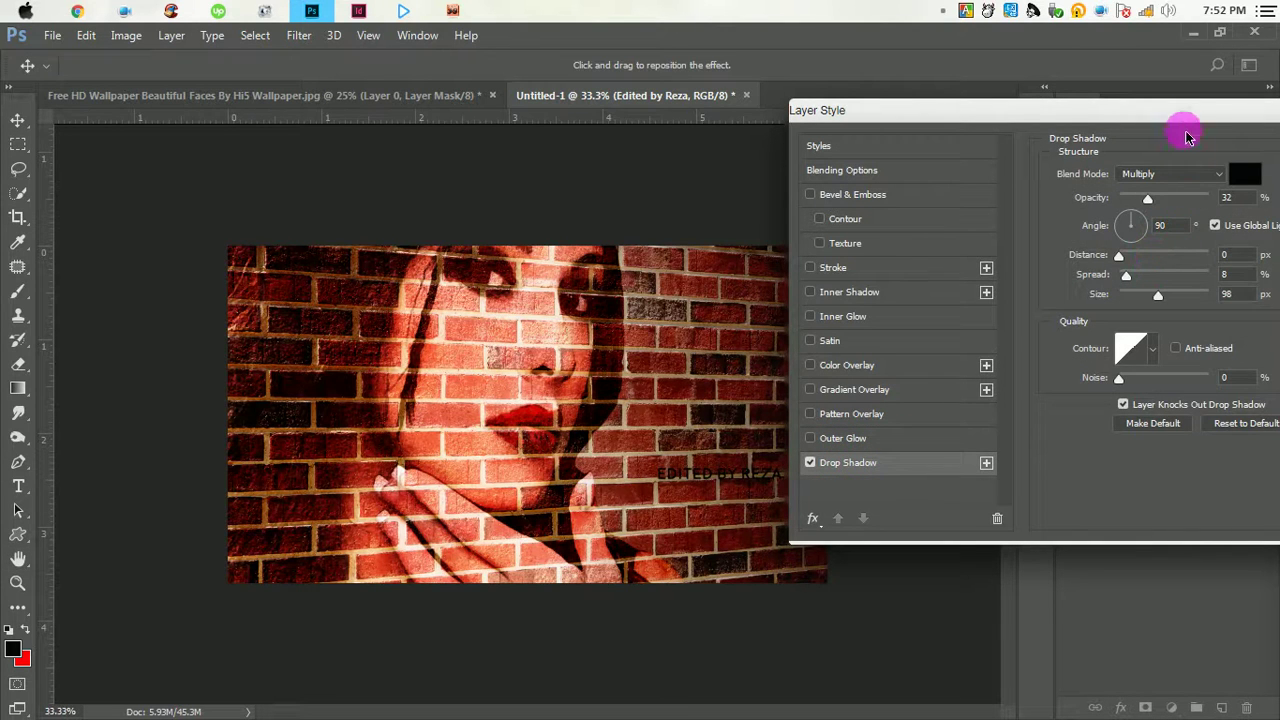
left_click_drag(950, 110, 550, 140)
left_click(1063, 206)
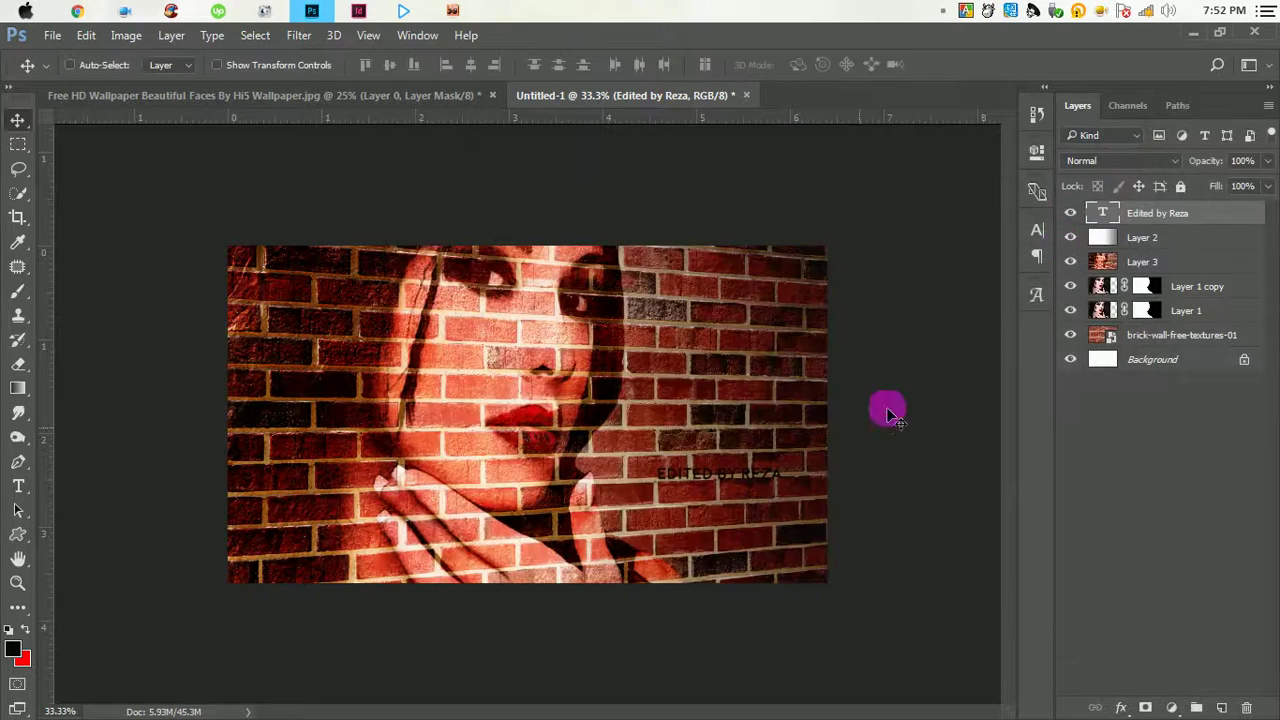
Scale the credit text up about 184% and move it to the canvas's bottom-left corner.
key("ctrl+t")
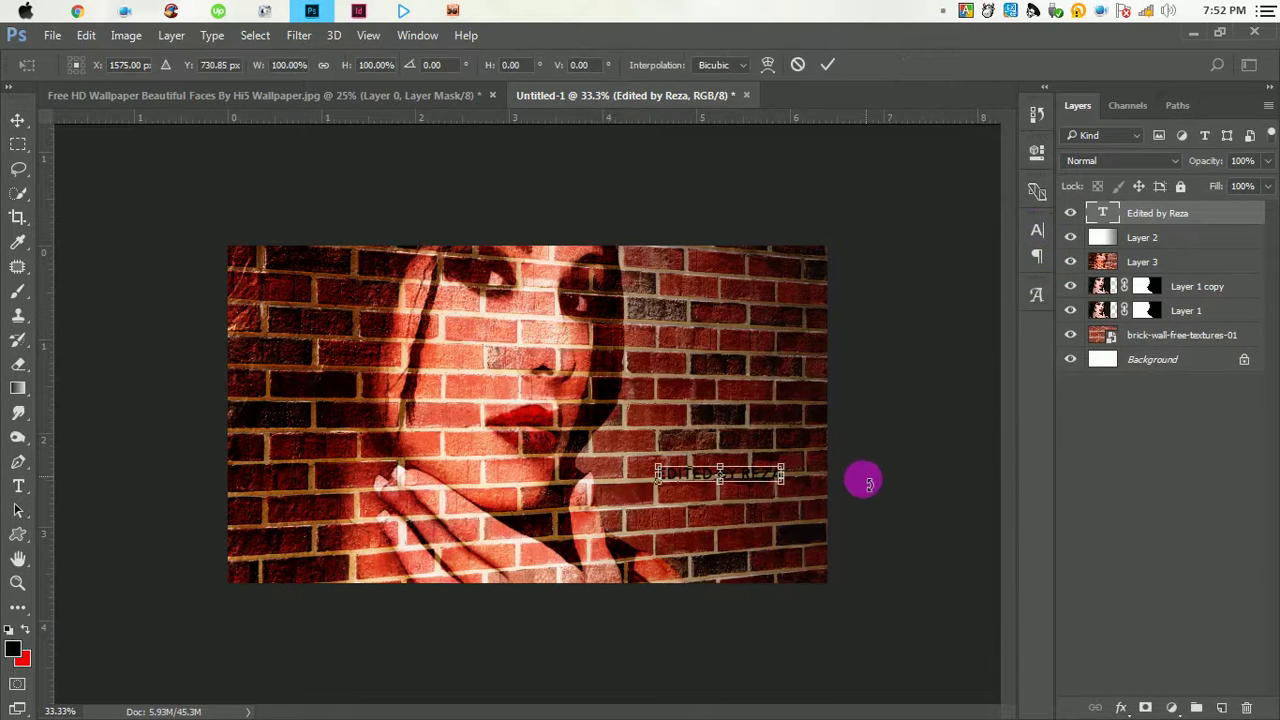
left_click_drag(777, 478, 838, 516)
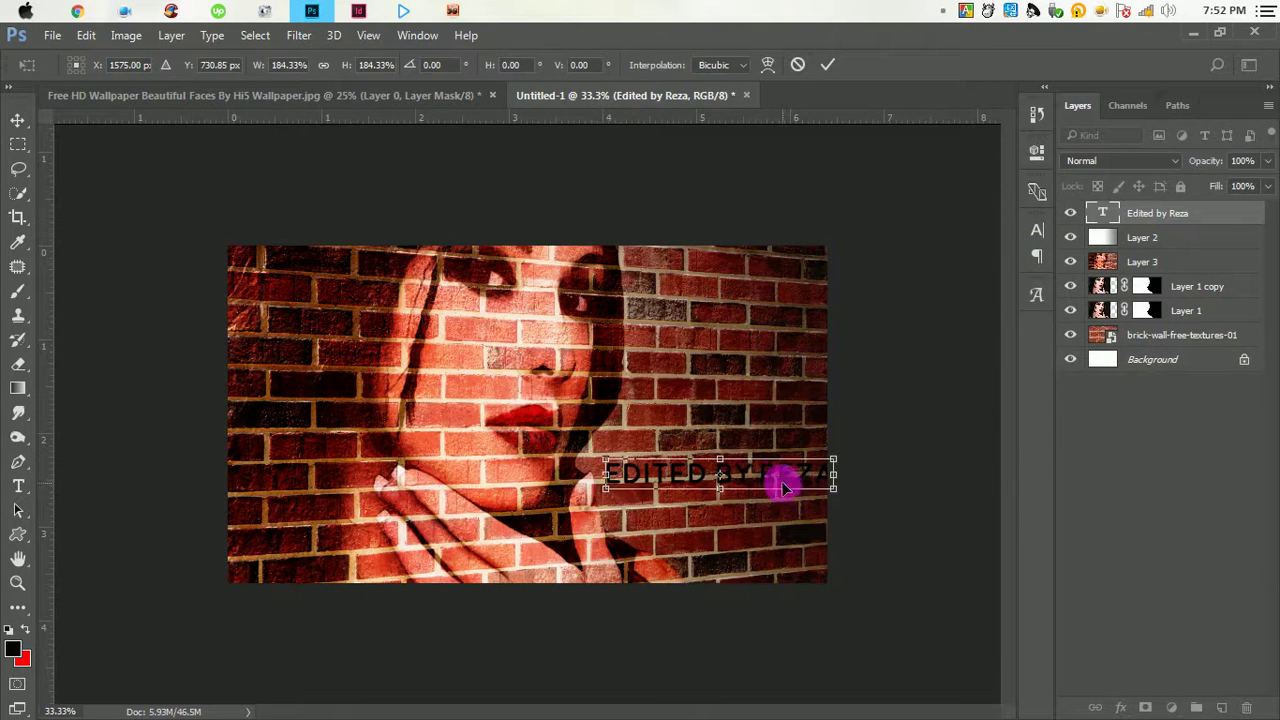
left_click_drag(777, 480, 417, 560)
left_click(827, 64)
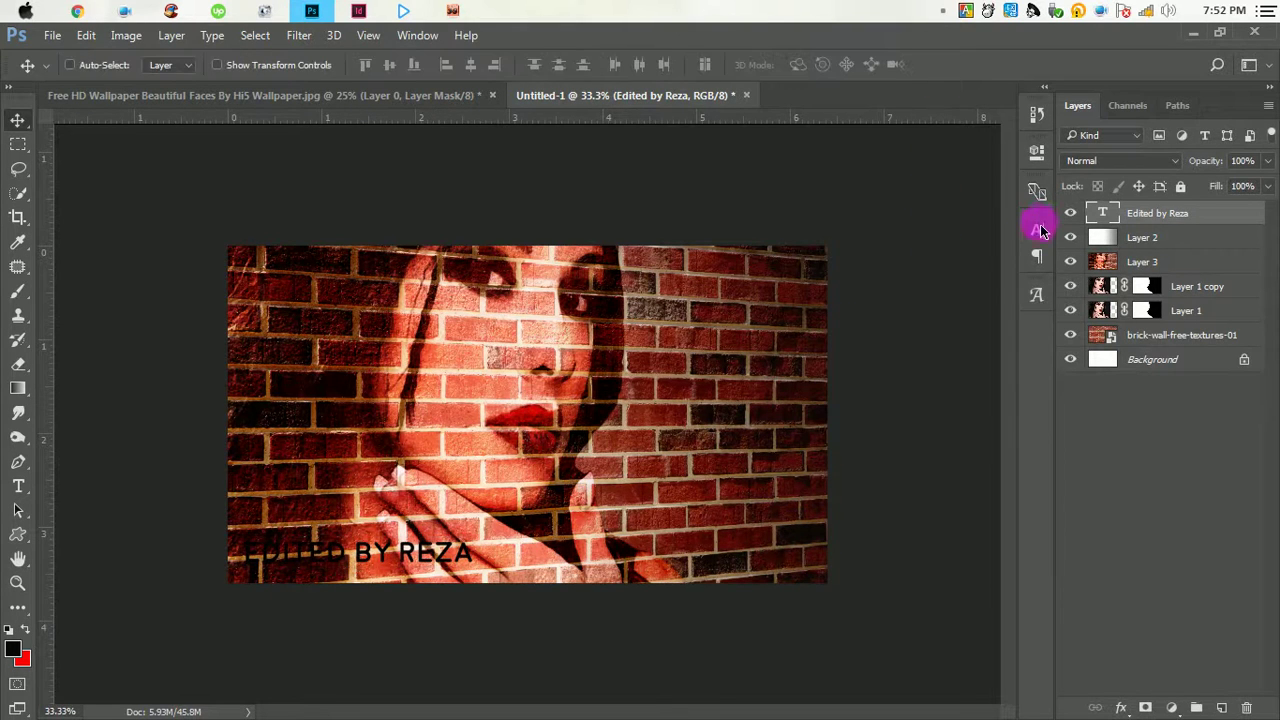
left_click(1040, 234)
Preview fonts and set the credit text in Capinella ou Beaujolais at 22.12 pt.
left_click(920, 251)
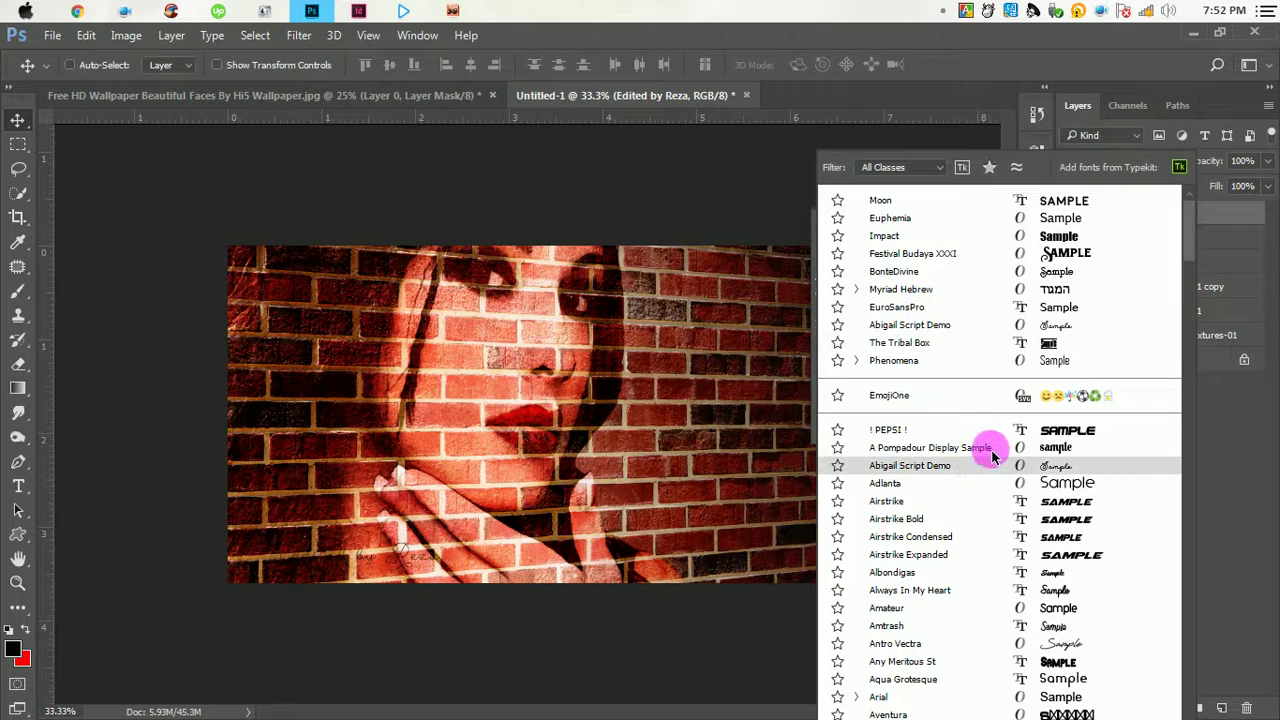
key("Down")
key("Down")
key("Down")
key("Down")
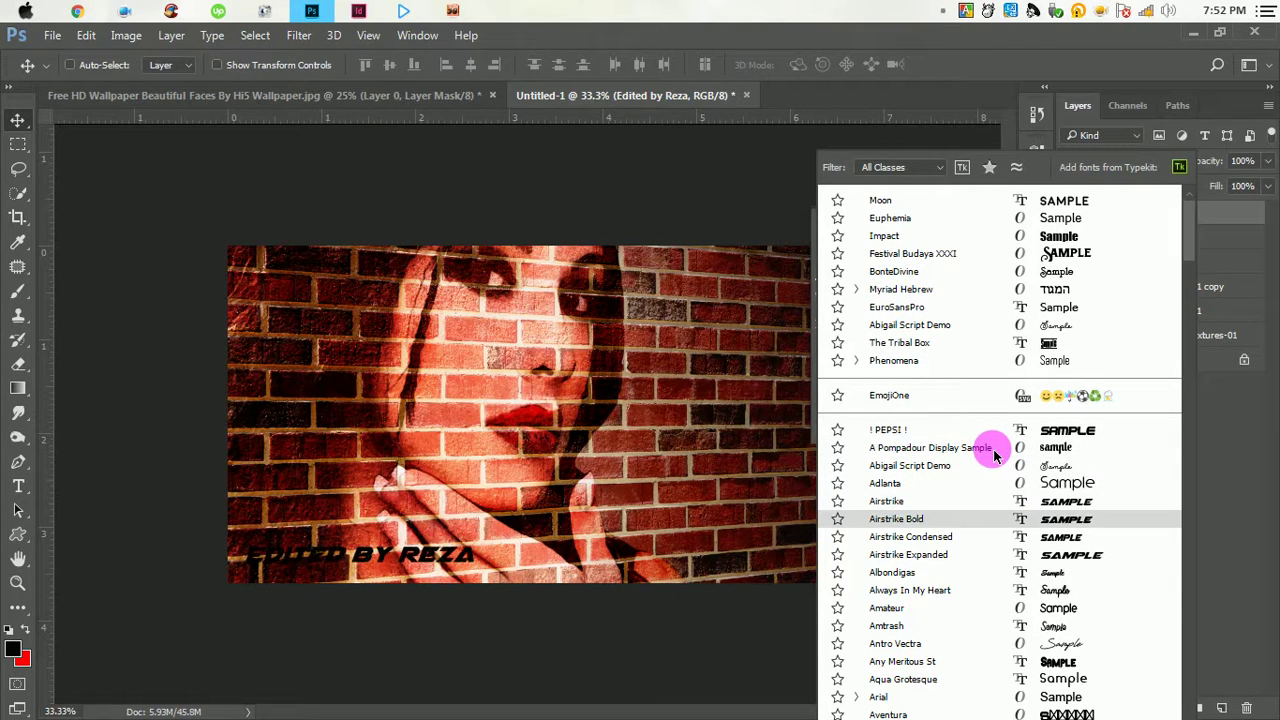
key("Down")
key("Down")
key("Down")
key("Down")
key("Down")
key("Down")
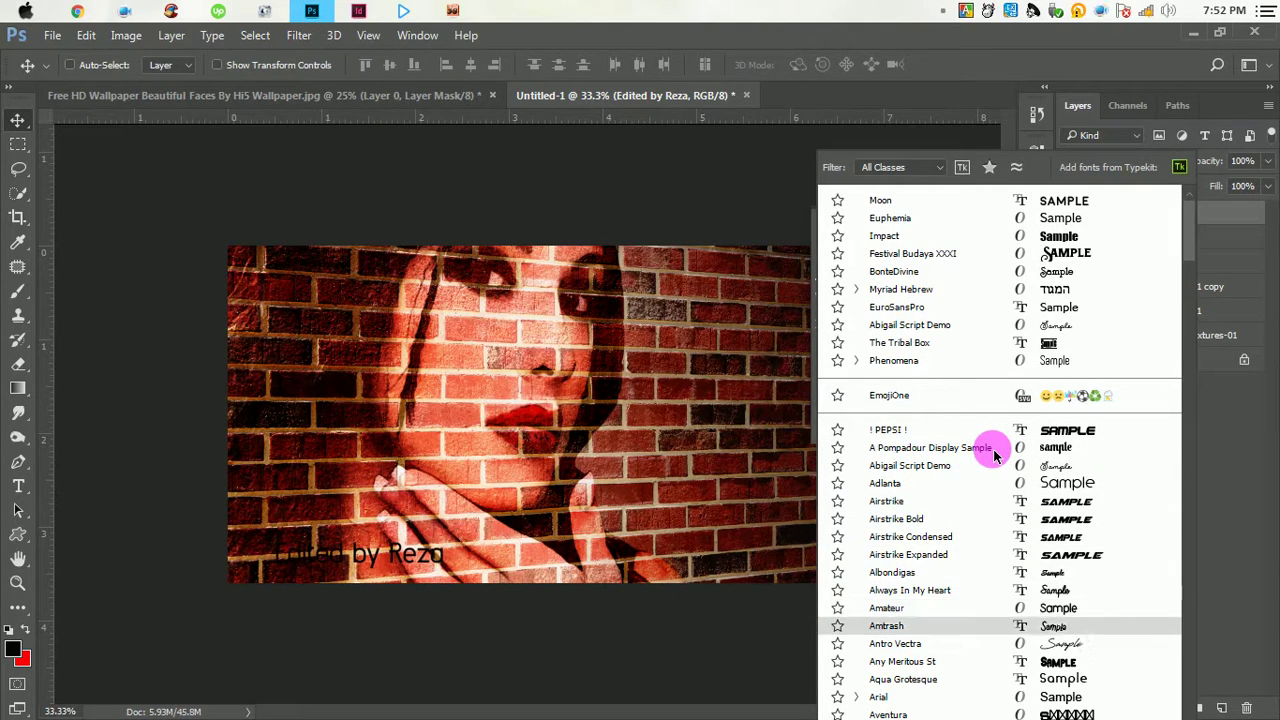
key("Down")
key("Down")
key("Down")
key("Down")
key("Down")
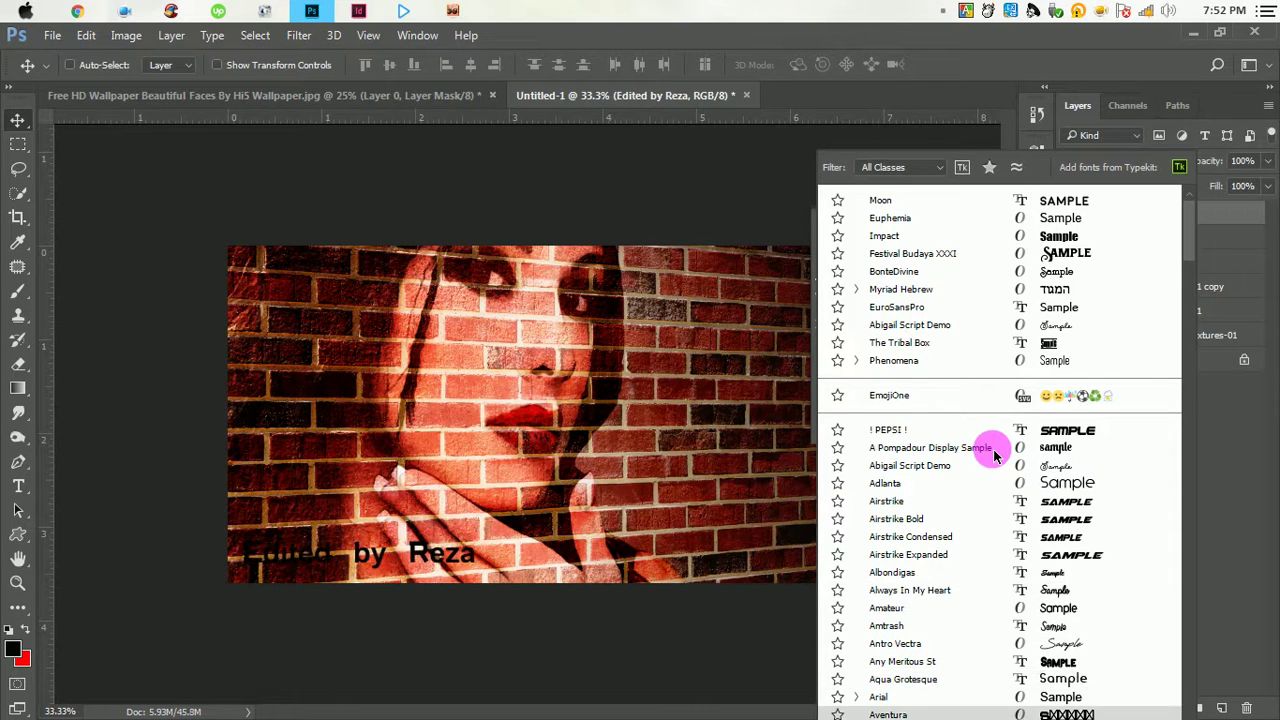
key("Down")
key("Down")
key("Down")
key("Down")
key("Down")
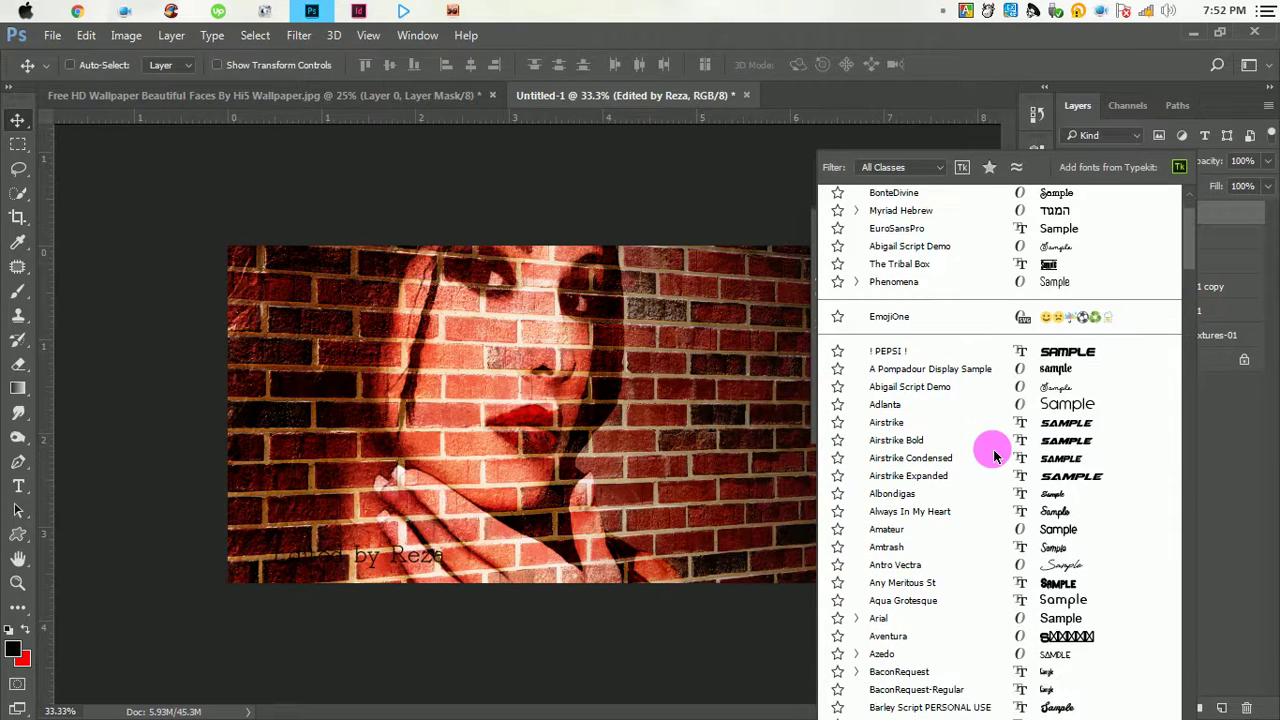
key("Down")
key("Down")
key("Down")
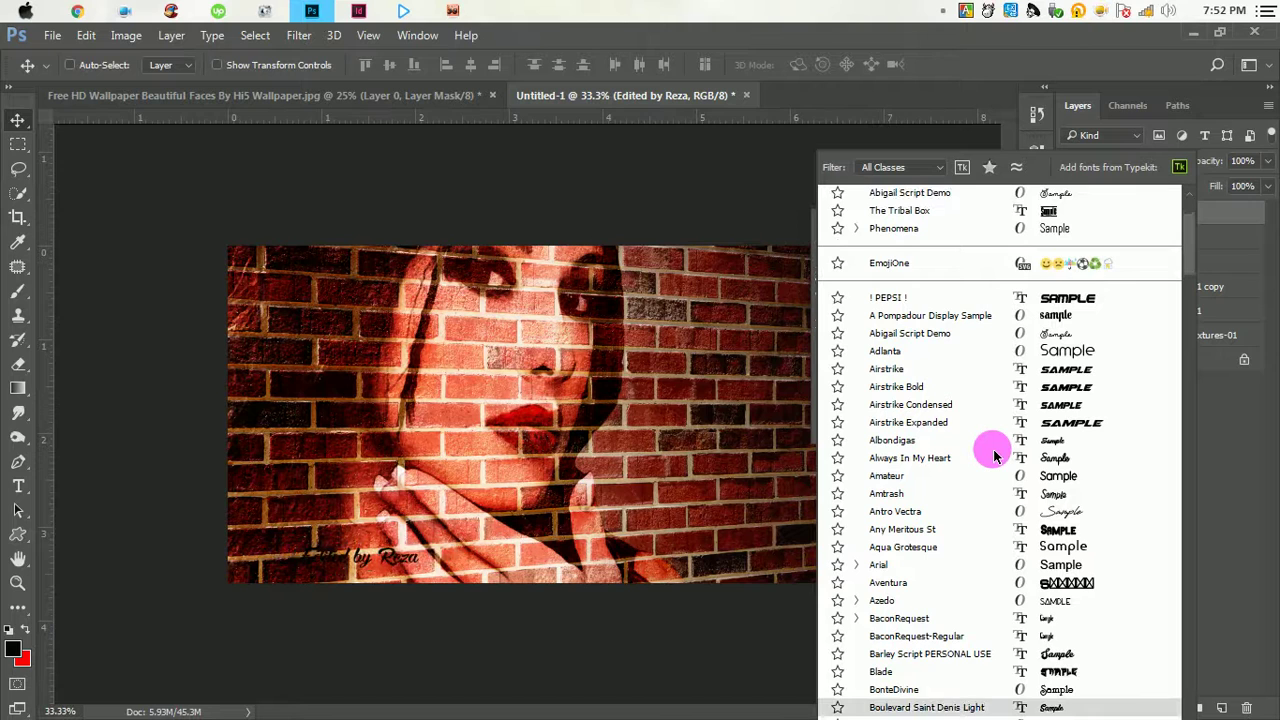
key("Down")
key("Down")
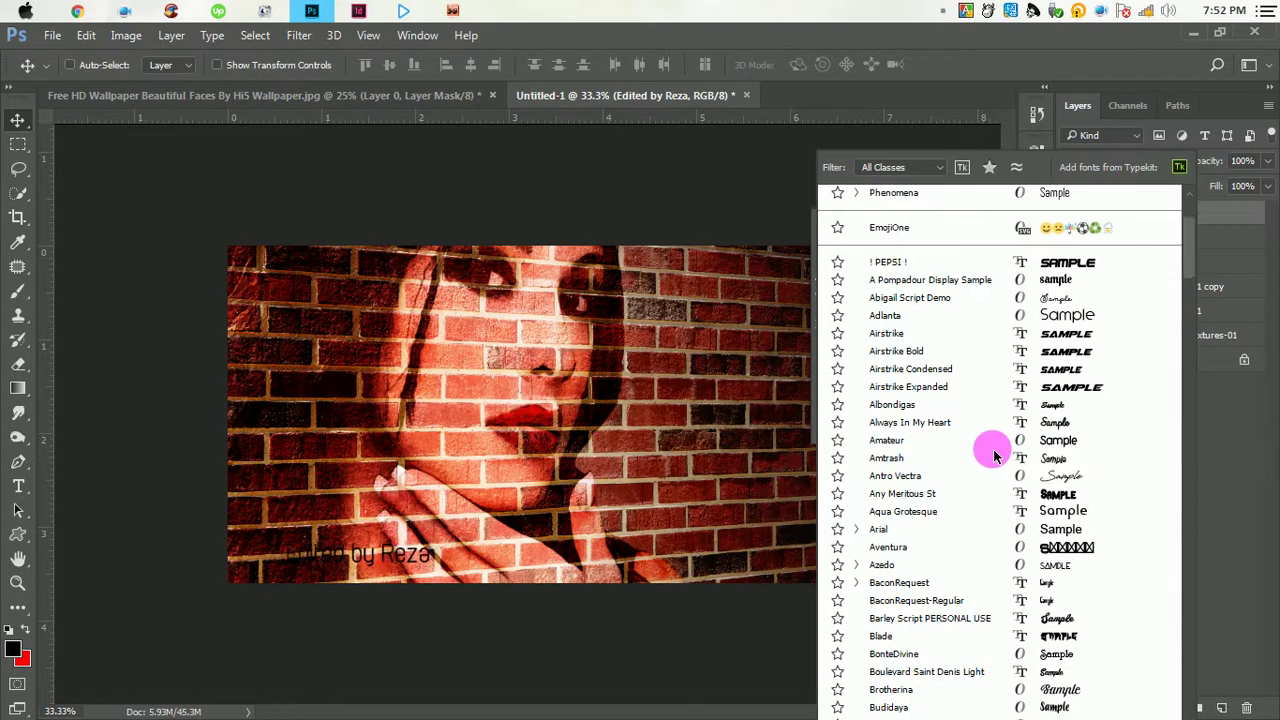
key("Down")
key("Down")
key("Down")
key("Down")
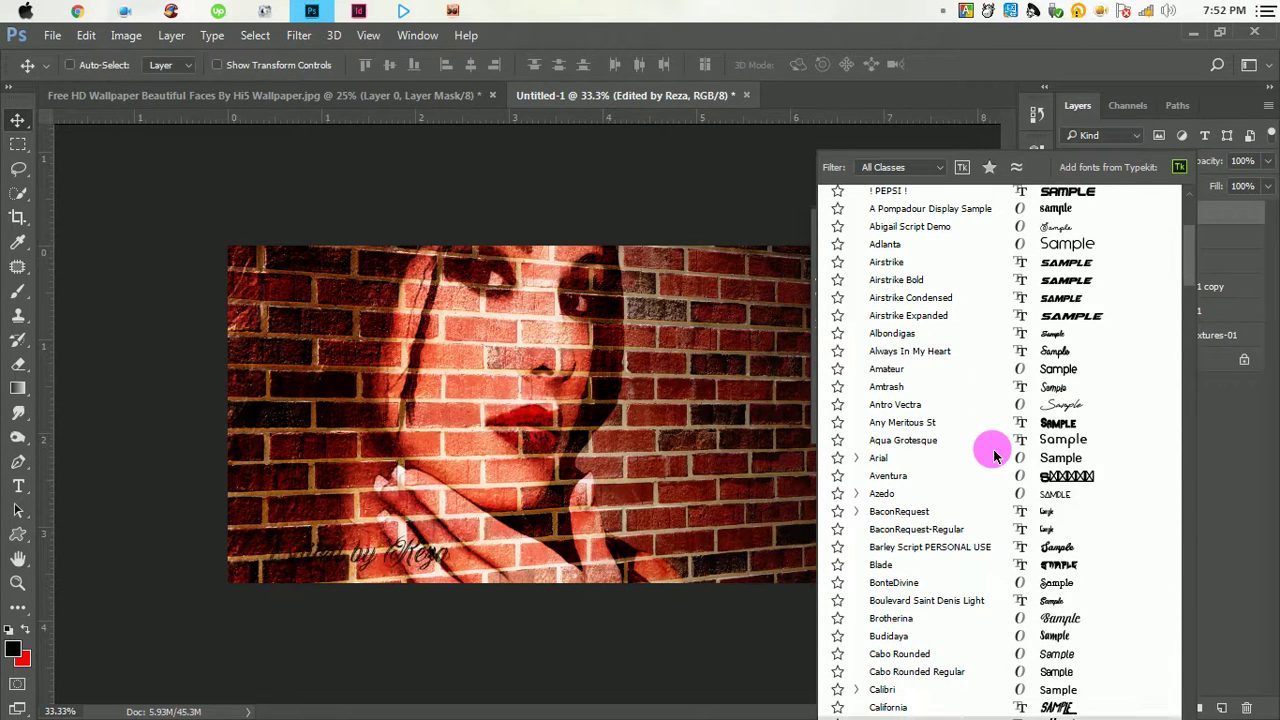
key("Down")
key("Down")
key("Down")
key("Down")
key("Down")
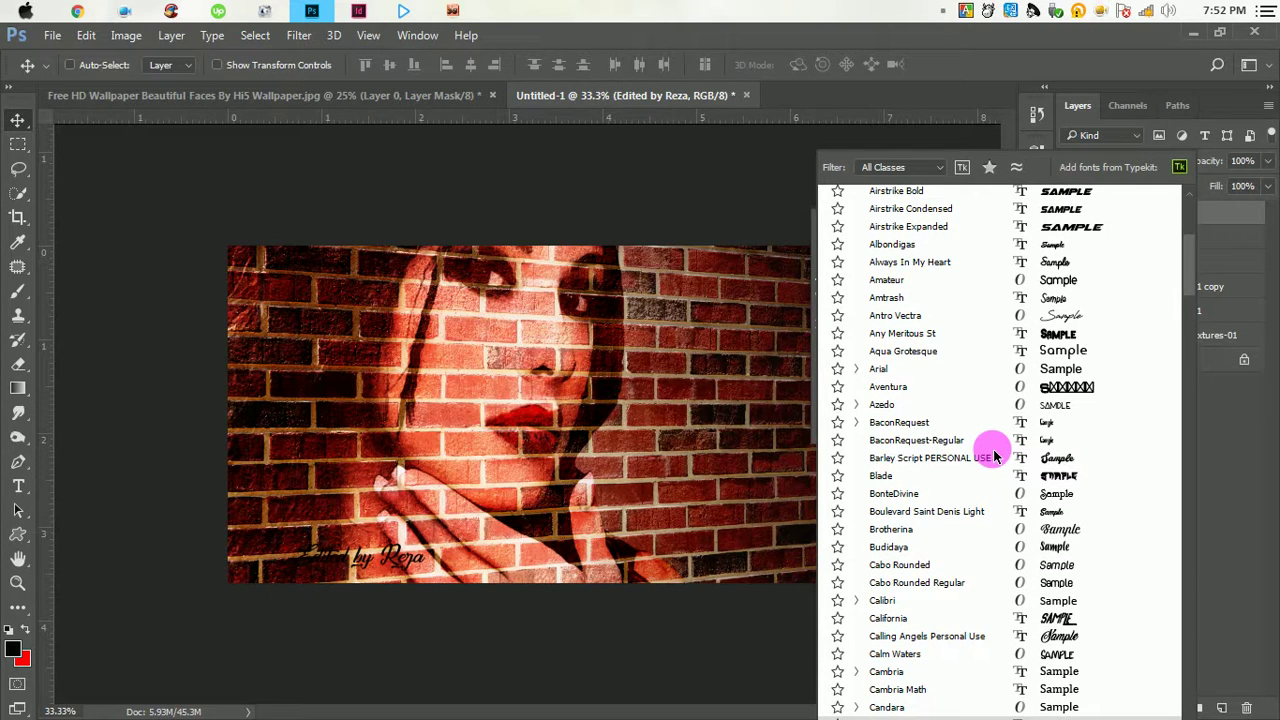
key("Down")
key("Down")
key("Down")
key("Down")
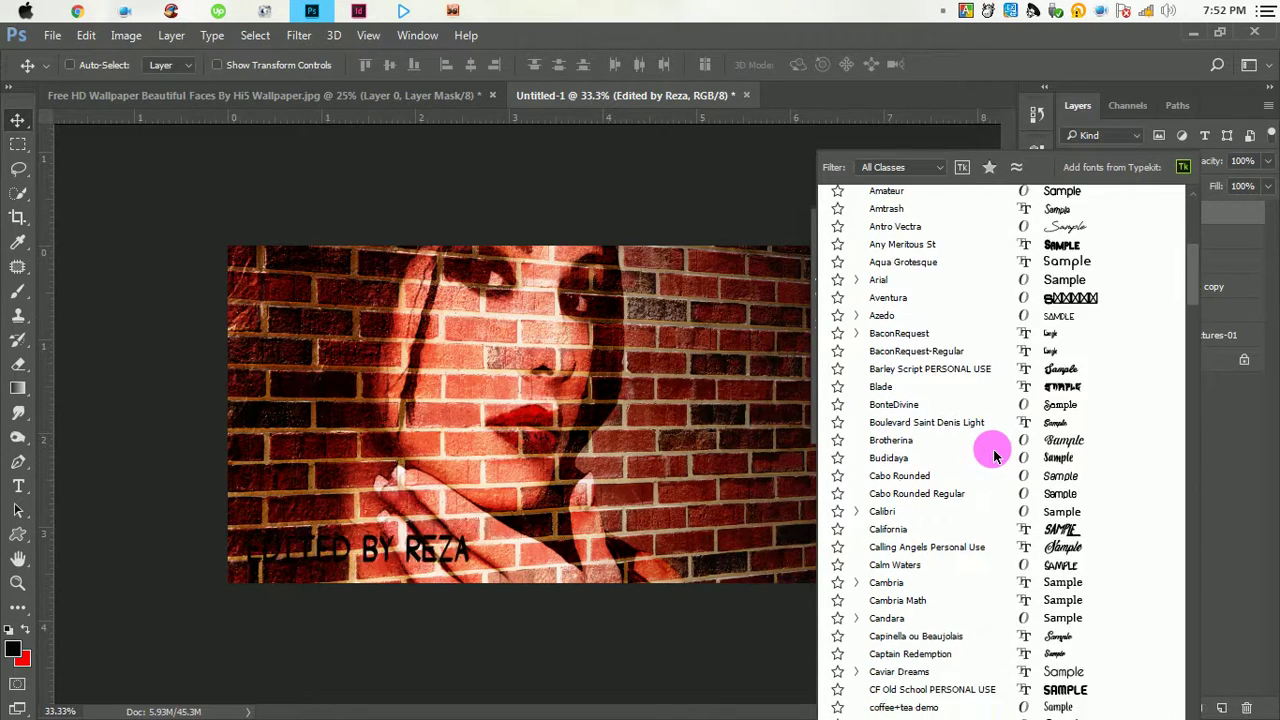
key("Down")
key("Up")
key("Up")
key("Up")
key("Up")
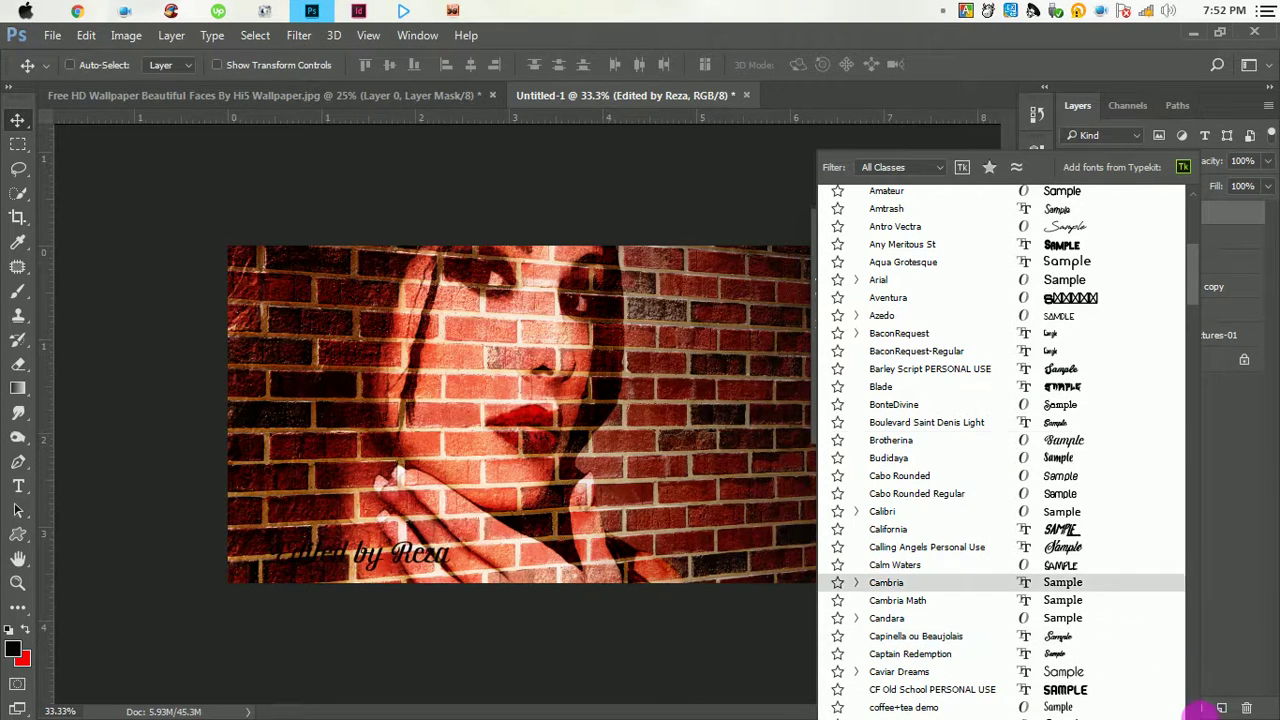
key("Return")
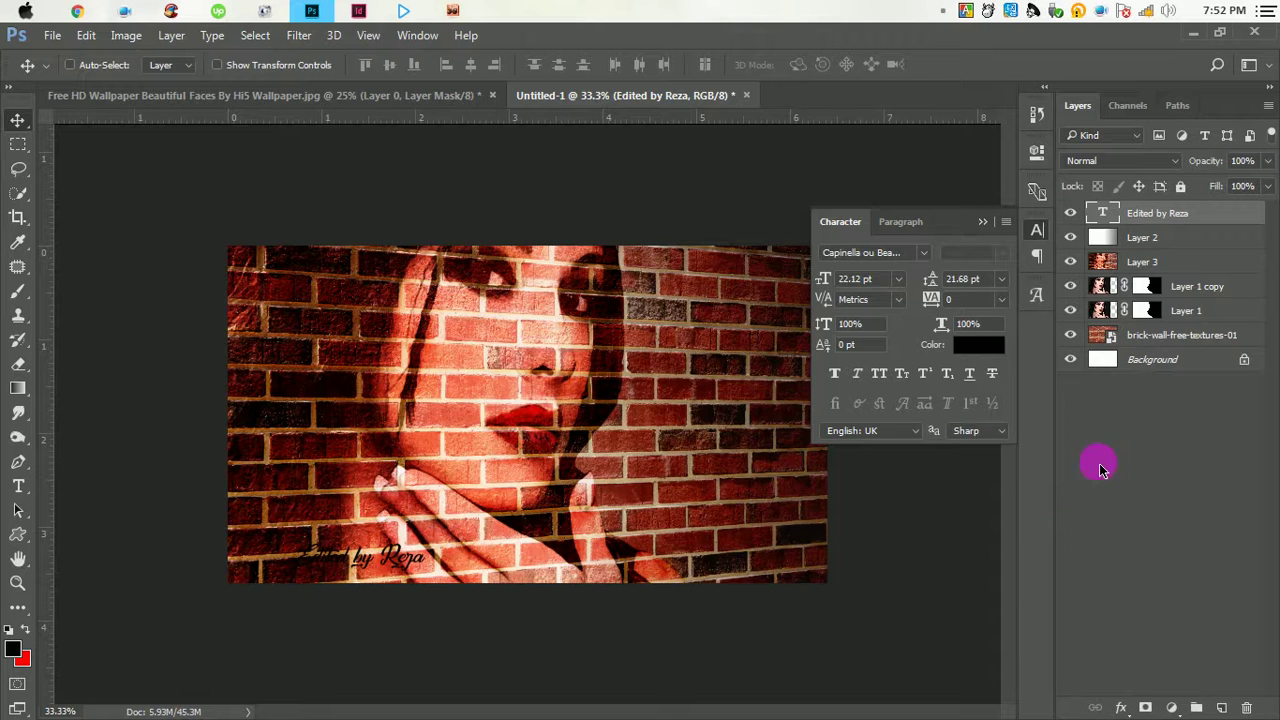
Add a thinner outside stroke to the credit text layer in Layer Style.
double_click(1240, 224)
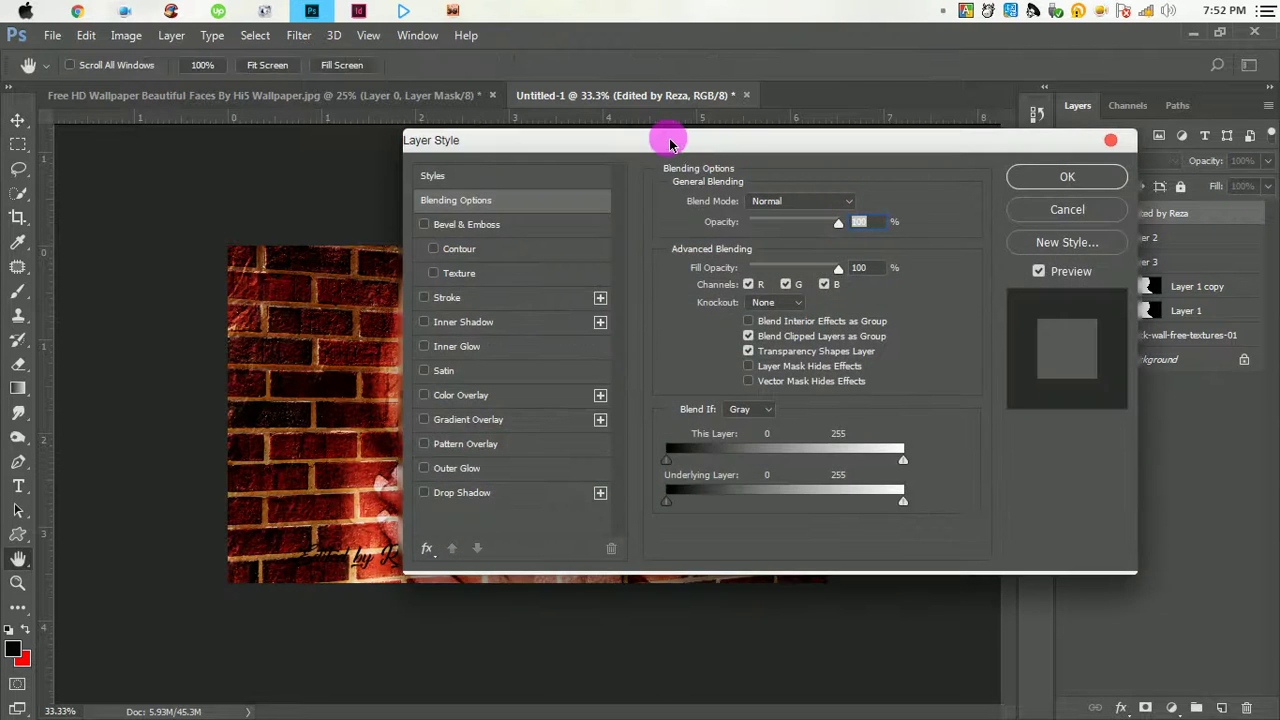
left_click_drag(657, 137, 925, 134)
left_click(710, 297)
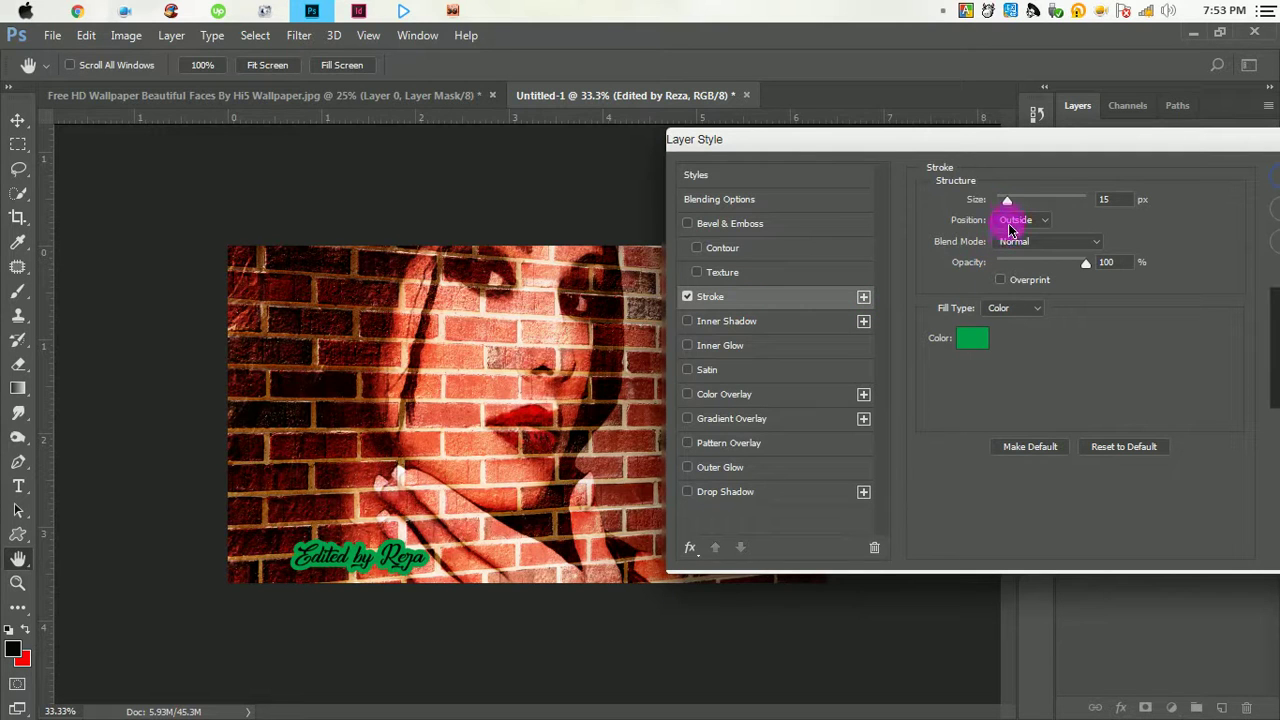
left_click_drag(1008, 206, 1006, 206)
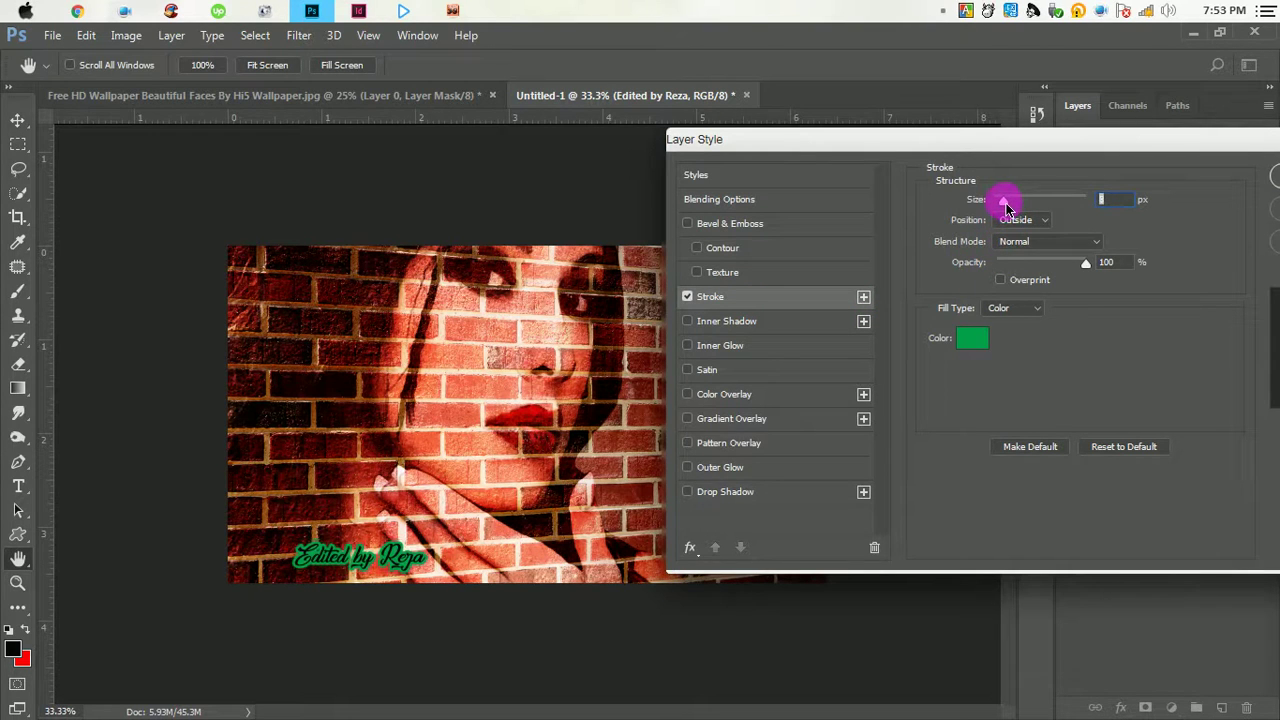
Set the credit text's stroke colour to bright red #fe0d02.
left_click(985, 345)
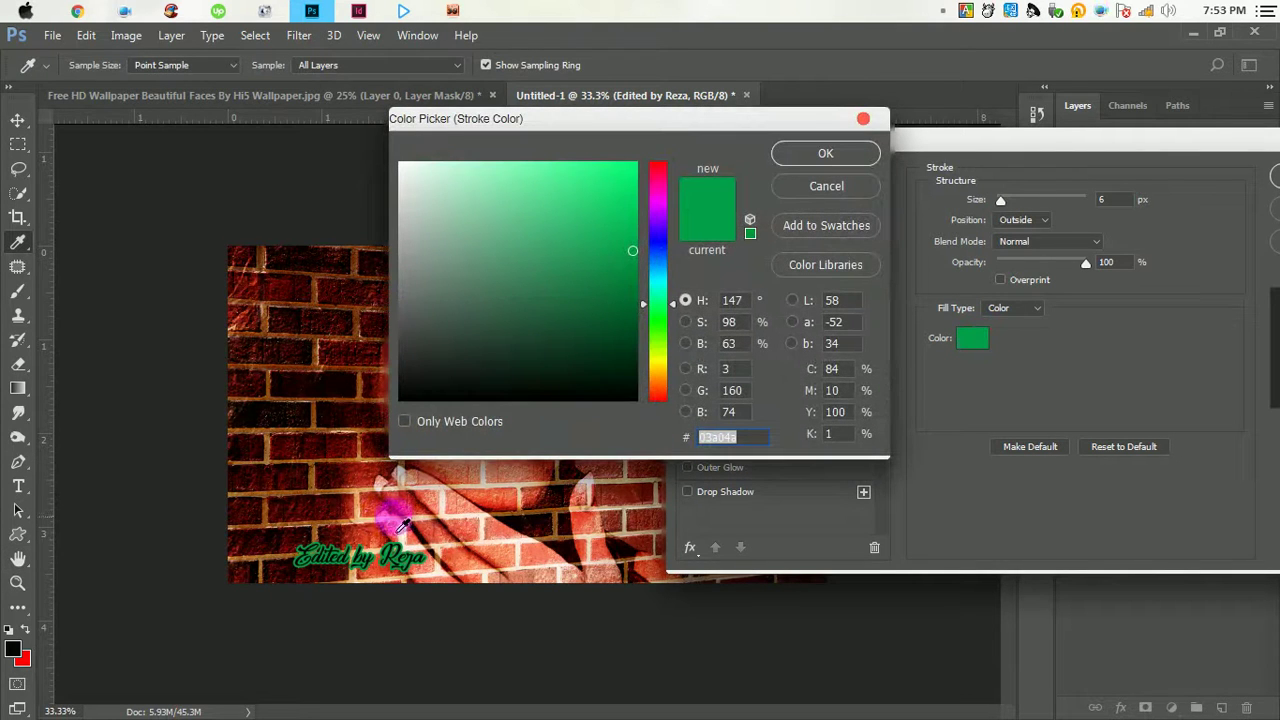
left_click(396, 518)
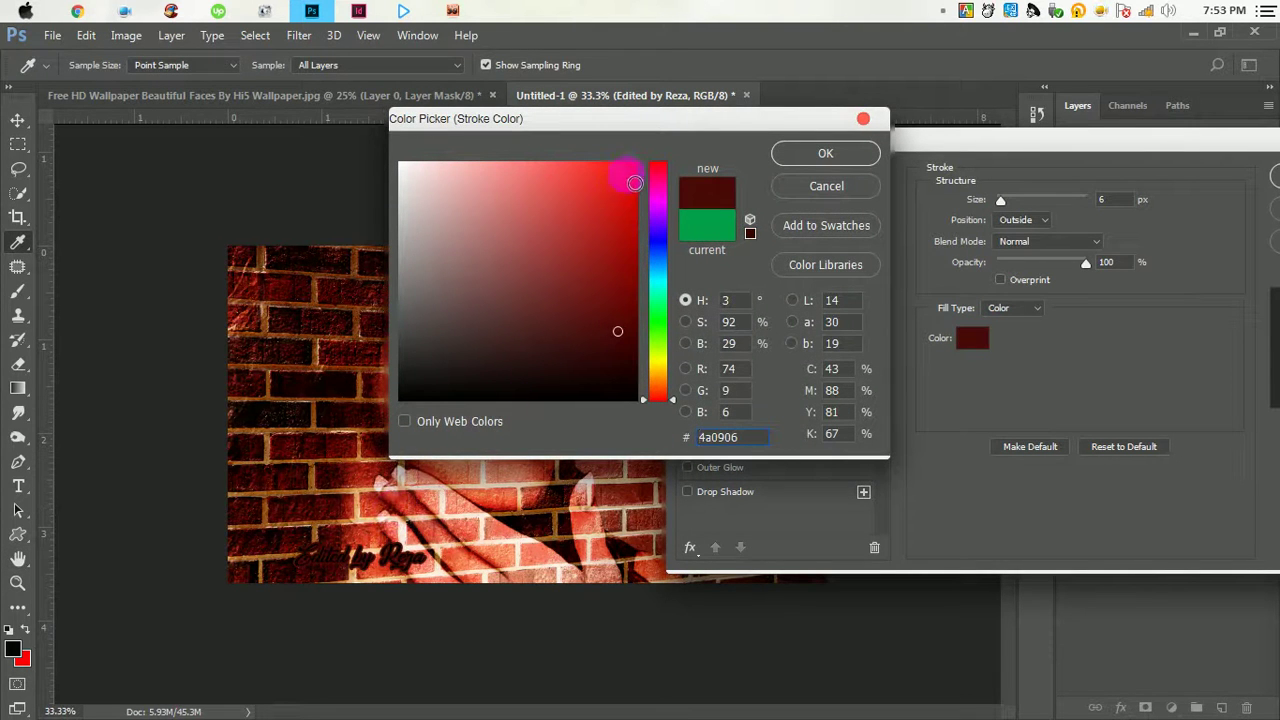
left_click(640, 166)
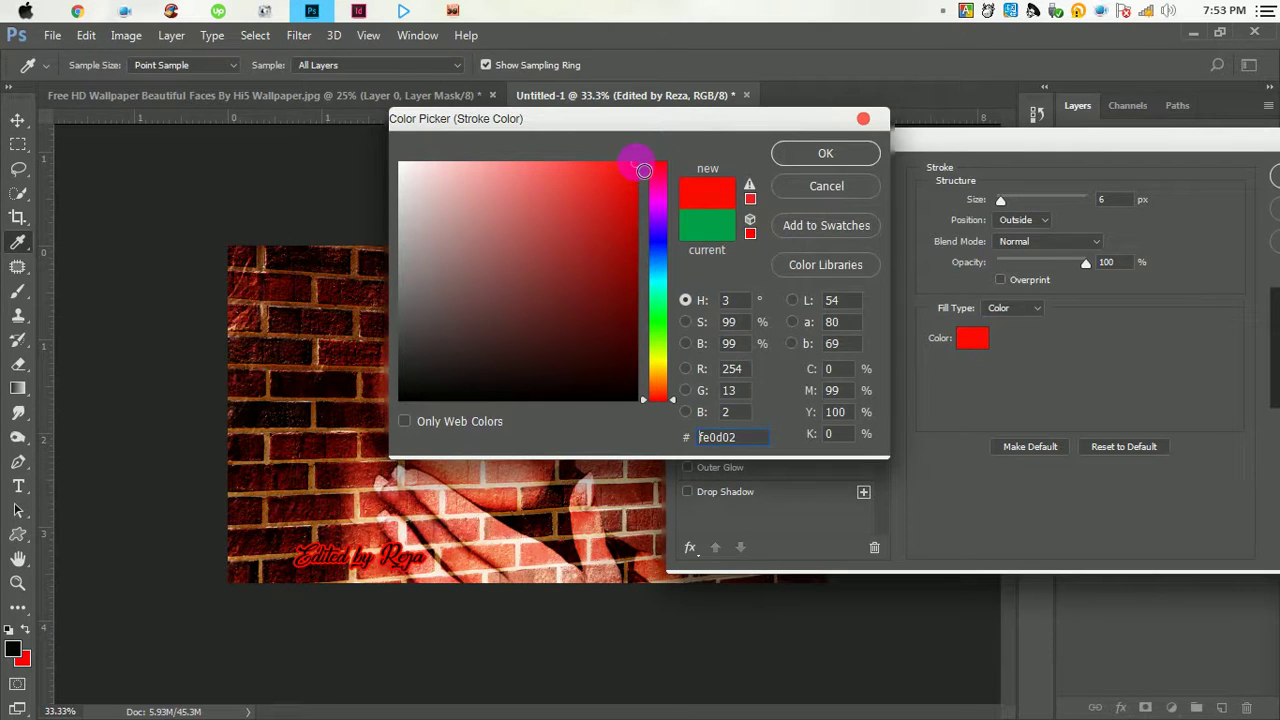
left_click(826, 153)
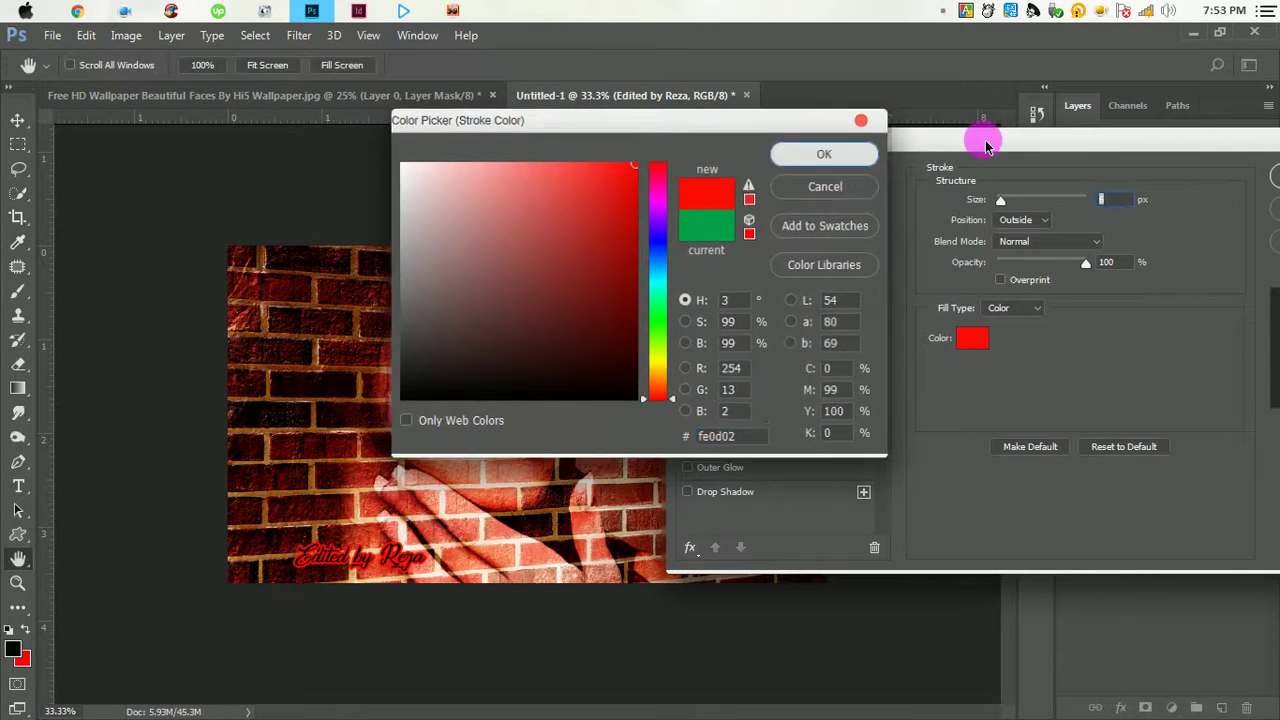
left_click_drag(1014, 139, 866, 139)
Apply the stroke style and enlarge the credit text to about 156%.
left_click(1180, 176)
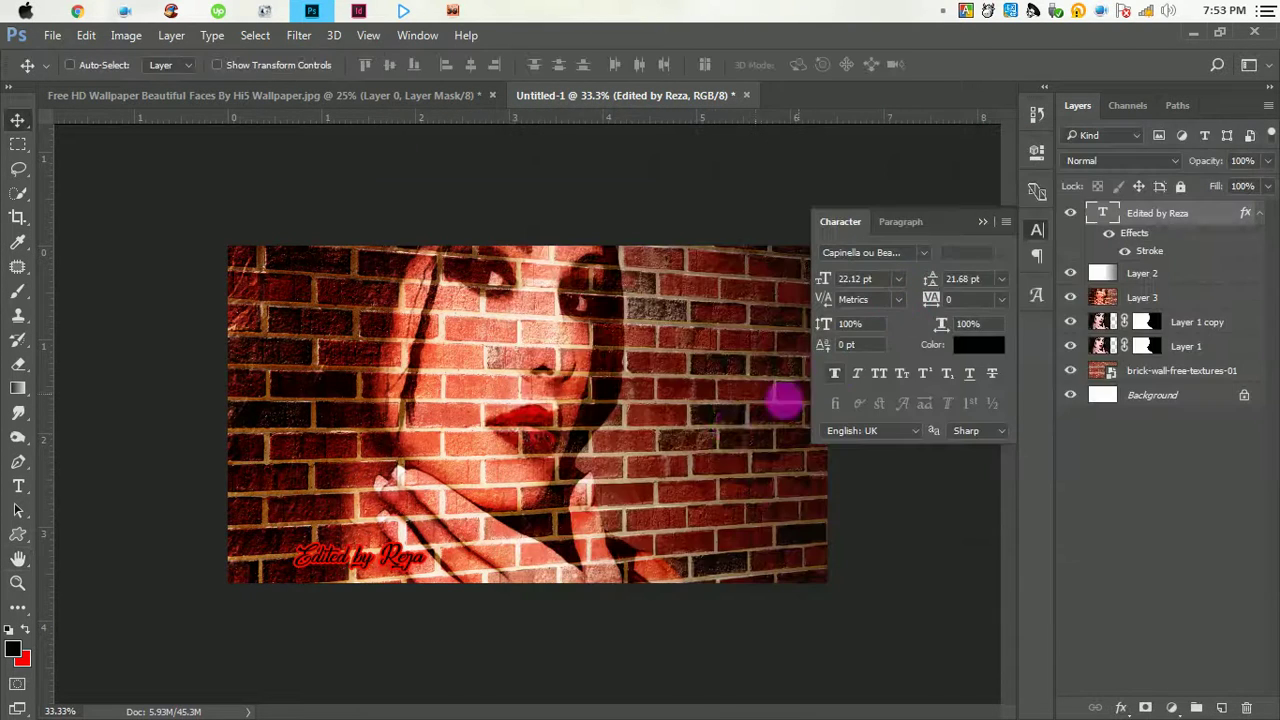
key("ctrl+t")
left_click_drag(413, 579, 427, 560)
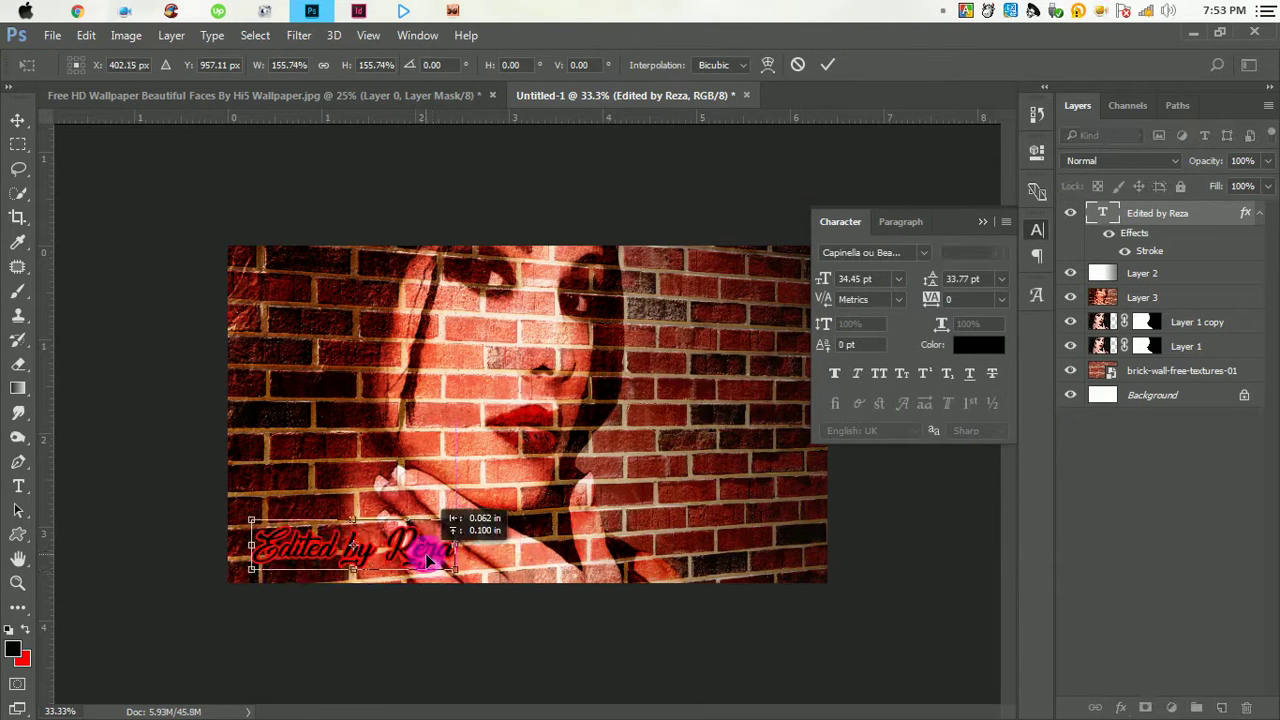
left_click(828, 64)
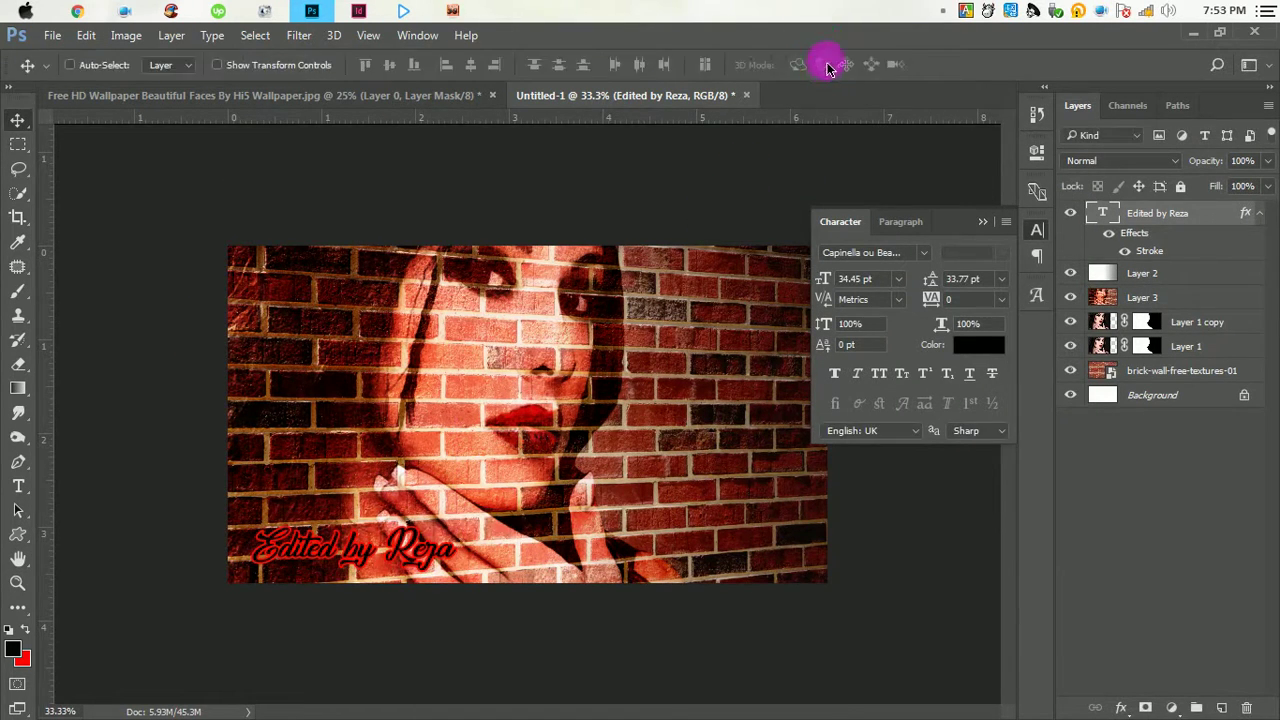
Set the credit text layer's blend mode to Screen, passing through Multiply.
left_click(983, 221)
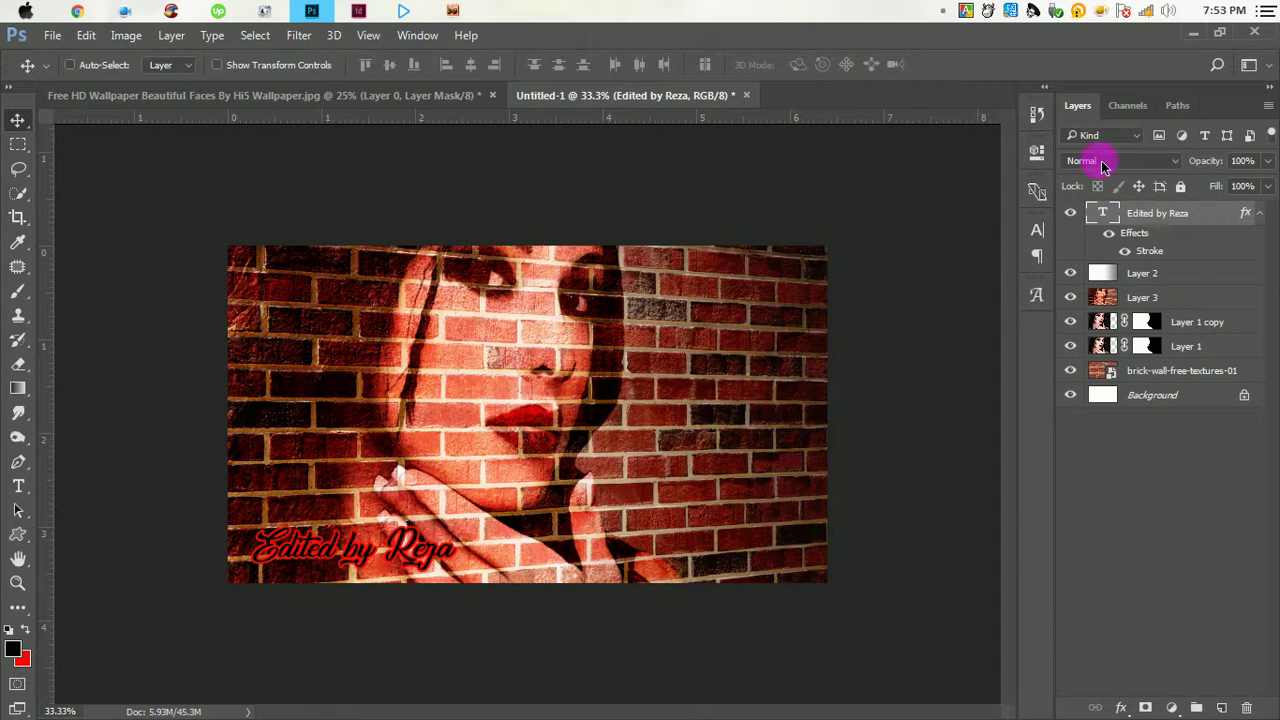
left_click(1100, 161)
left_click(1078, 221)
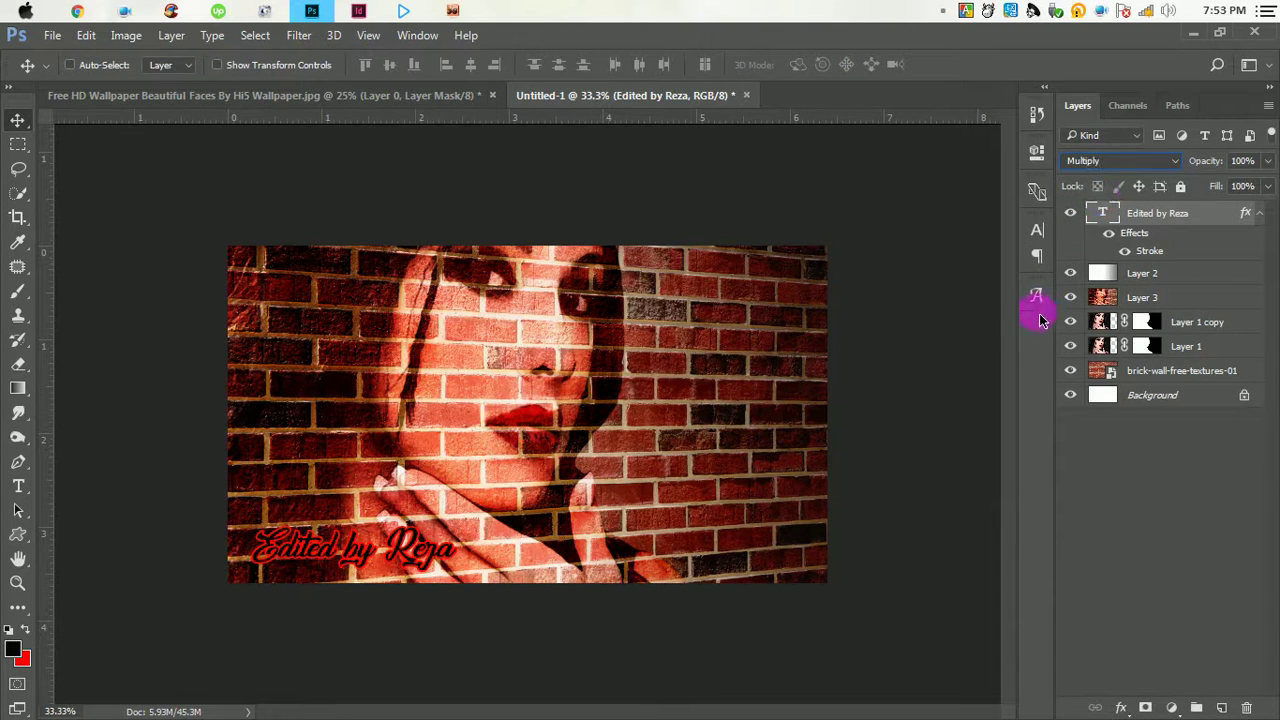
key("shift+plus")
key("shift+plus")
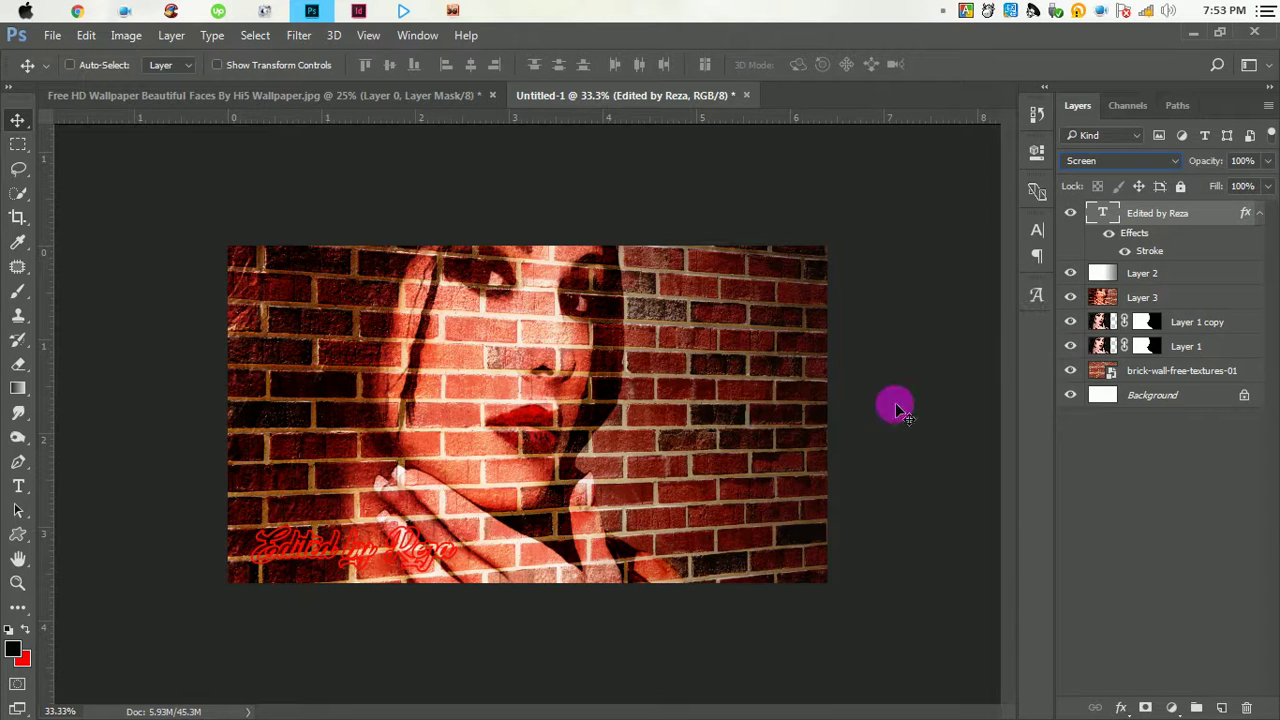
Move the credit text to the lower right and tilt it about -2.7°.
mouse_move(457, 543)
left_mouse_down()
mouse_move(730, 401)
mouse_move(740, 484)
left_mouse_up()
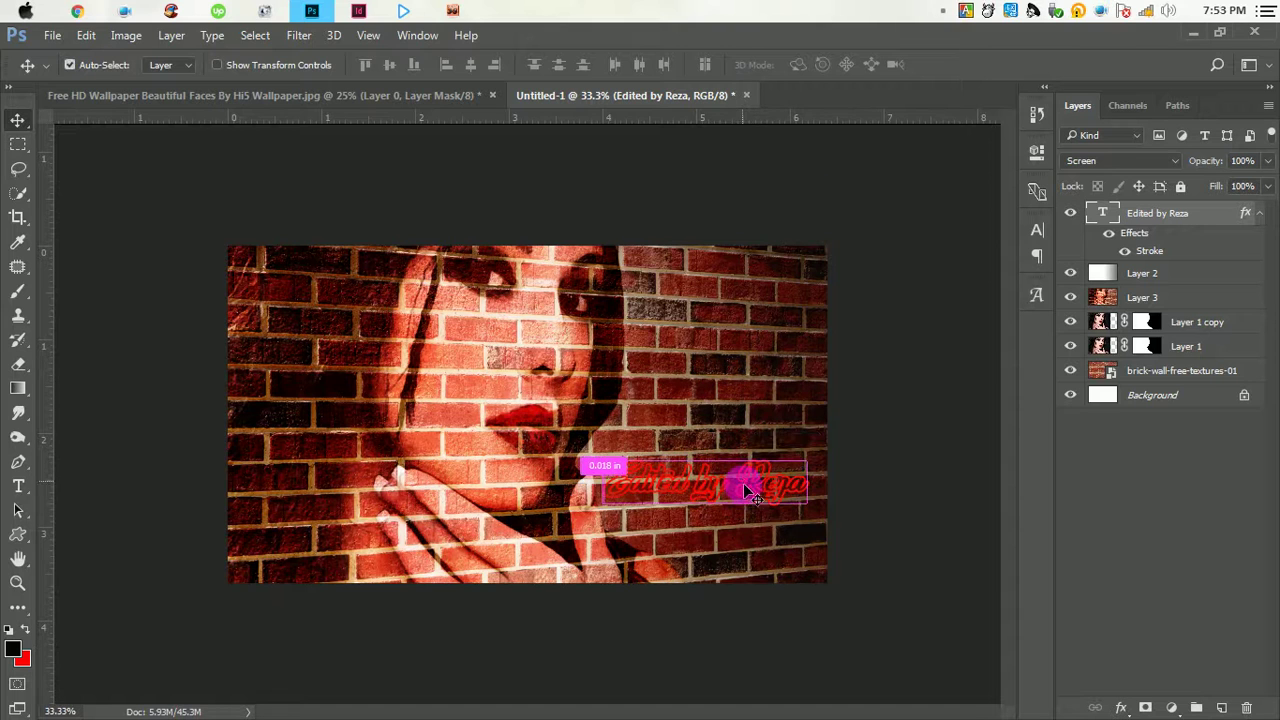
mouse_move(740, 484)
left_mouse_down()
mouse_move(830, 505)
mouse_move(890, 479)
left_mouse_up()
key("ctrl+t")
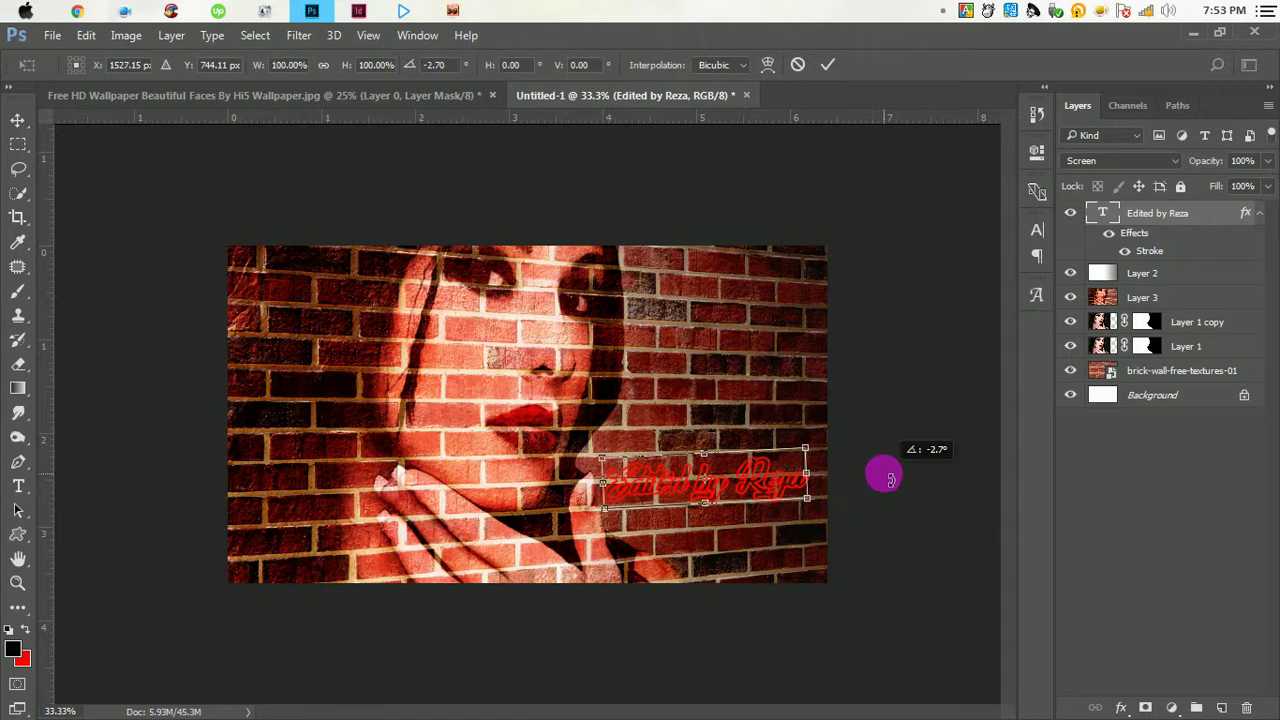
left_click(828, 64)
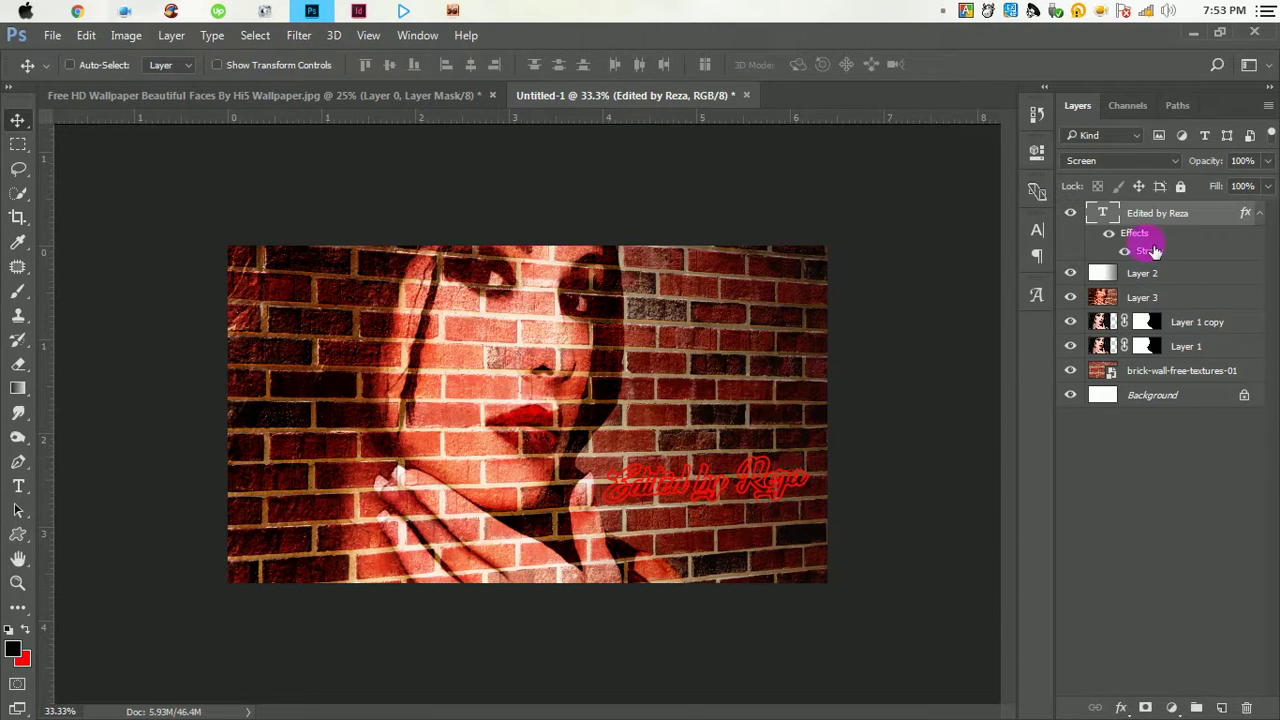
Change the credit text's Layer Style stroke colour from red to white.
double_click(1230, 222)
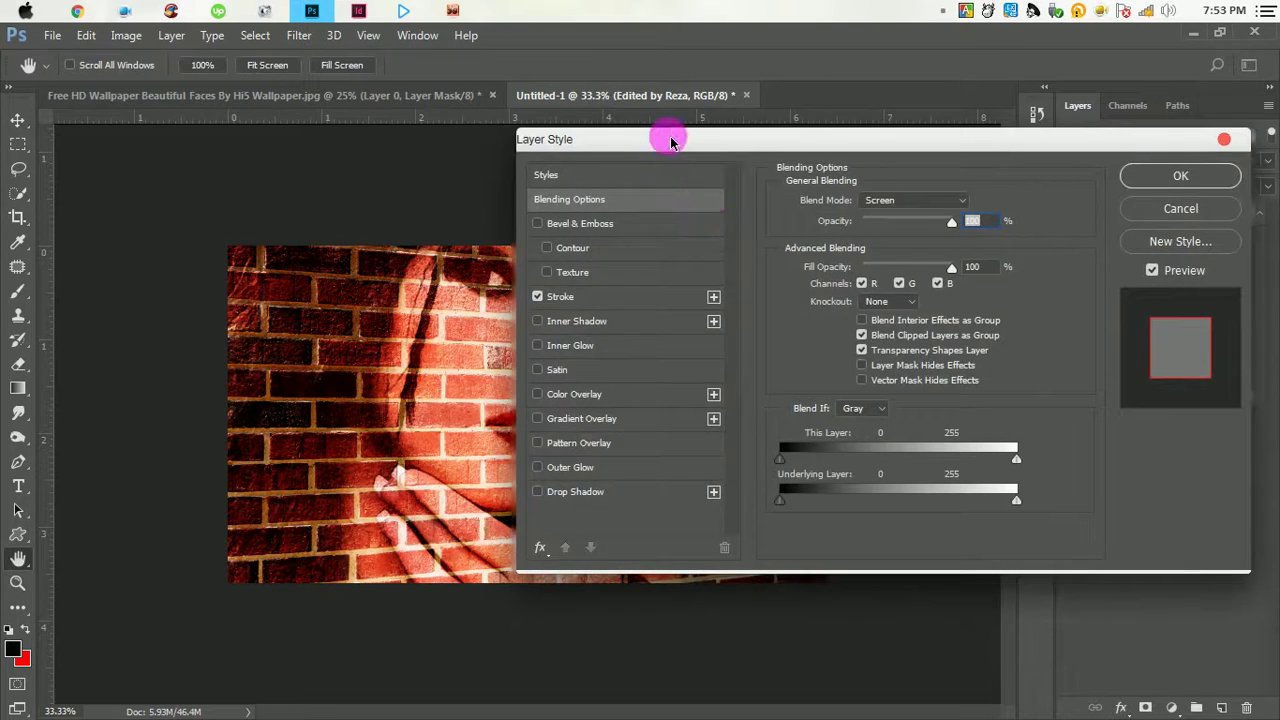
left_click_drag(663, 129, 930, 140)
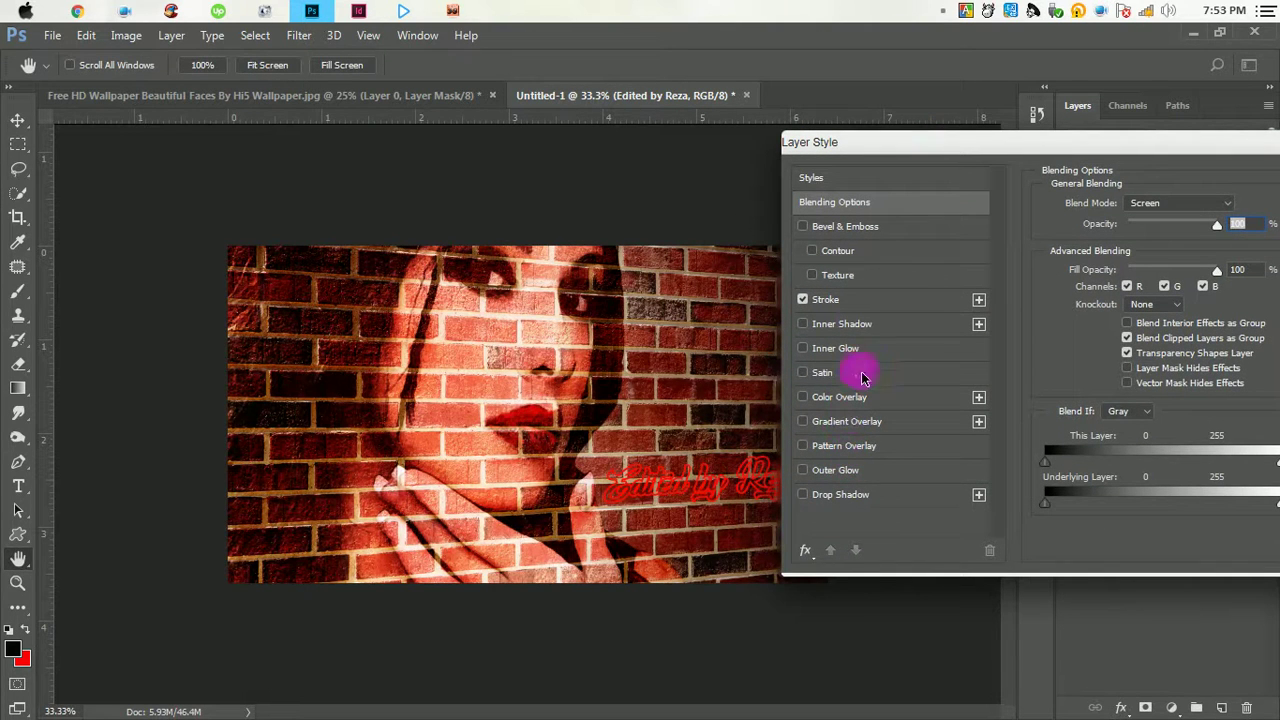
left_click(858, 303)
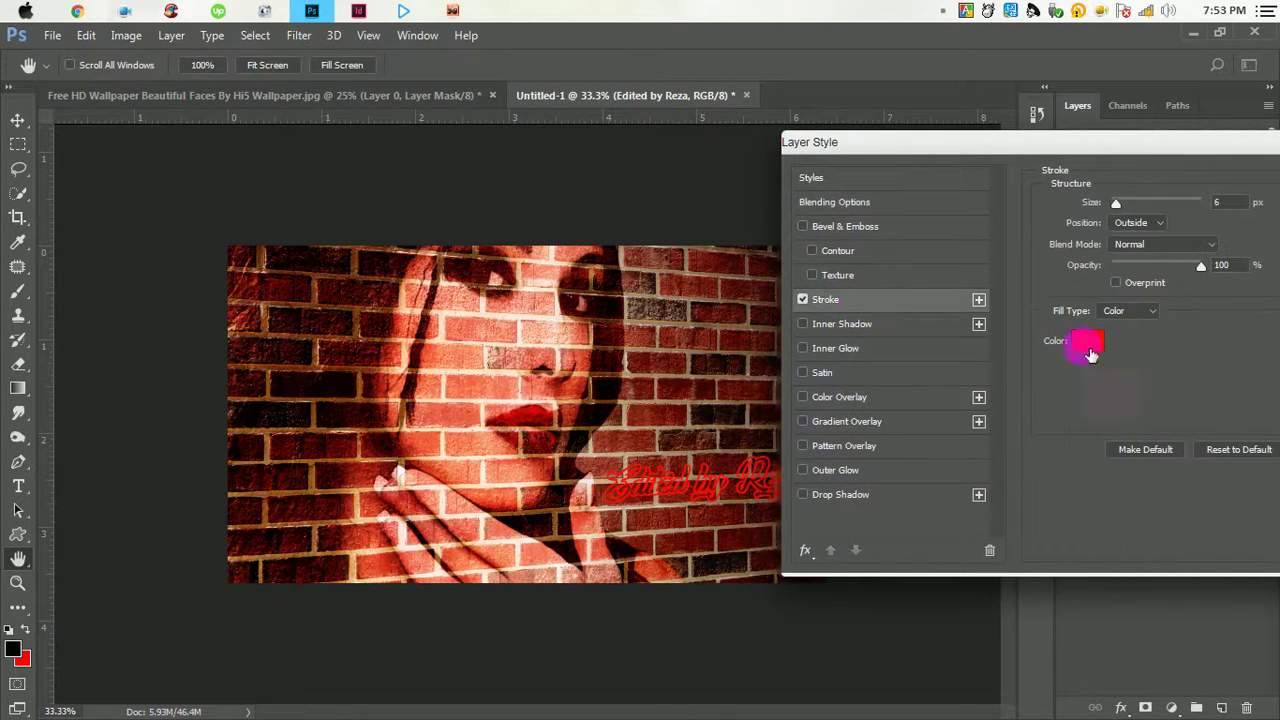
left_click(1088, 343)
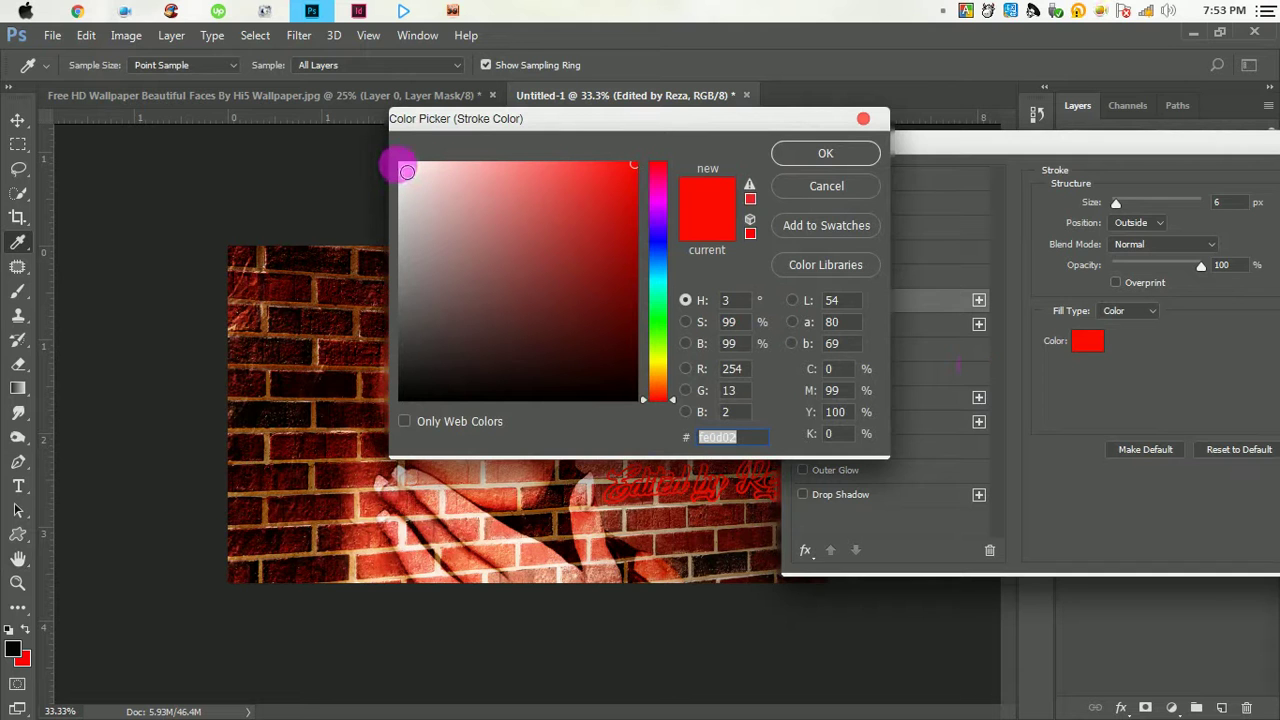
left_click_drag(407, 172, 400, 163)
left_click(786, 154)
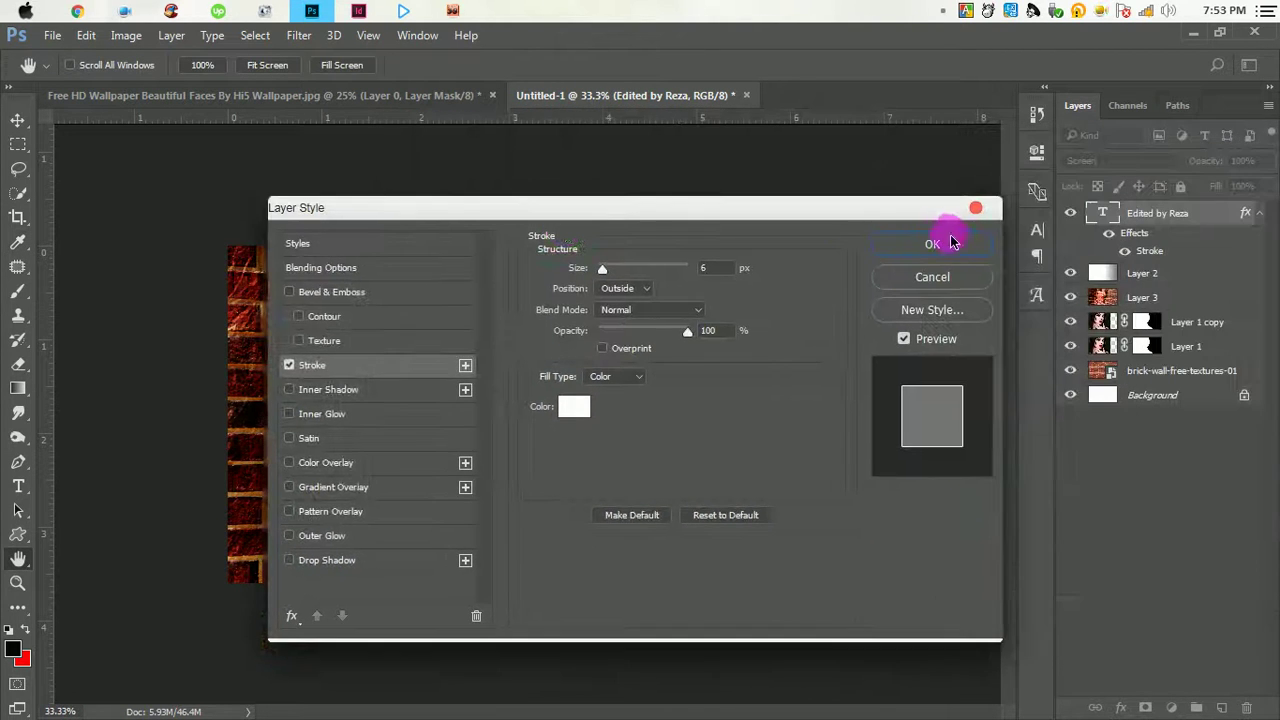
left_click(945, 240)
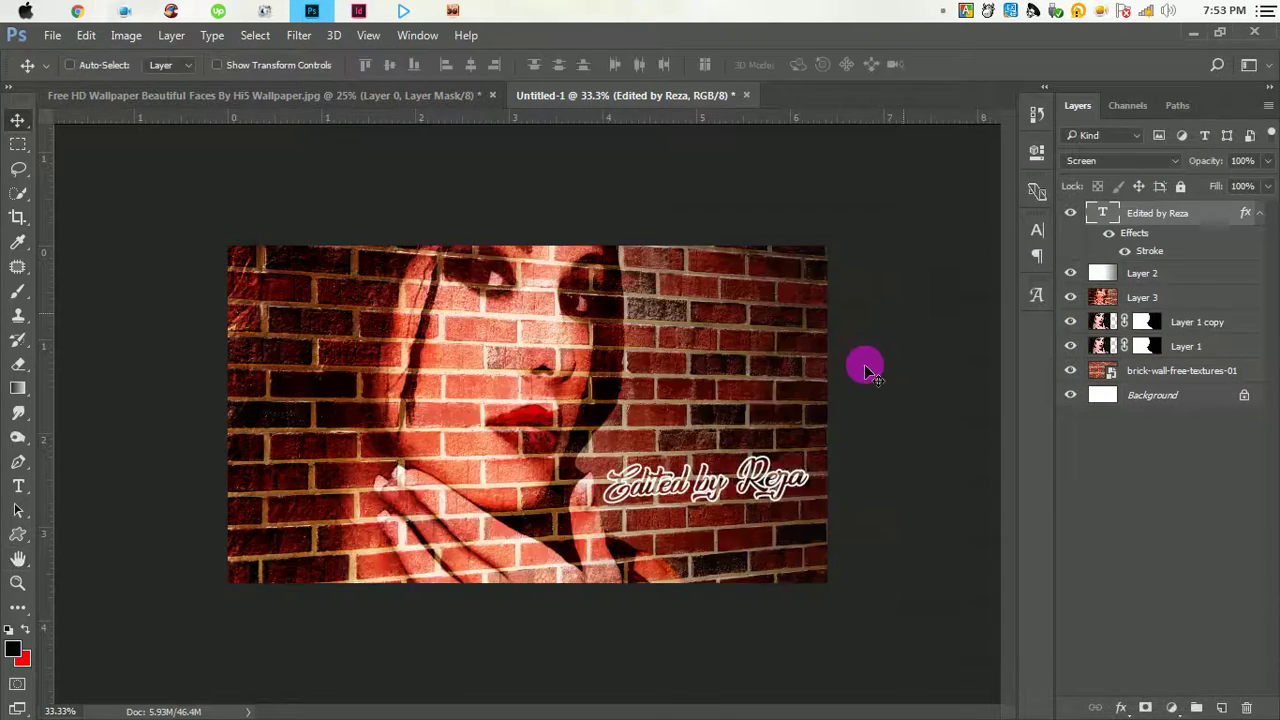
Scale the credit text to about 106.7% and rotate it about 1°, committing the transform.
key("super")
key("super+t")
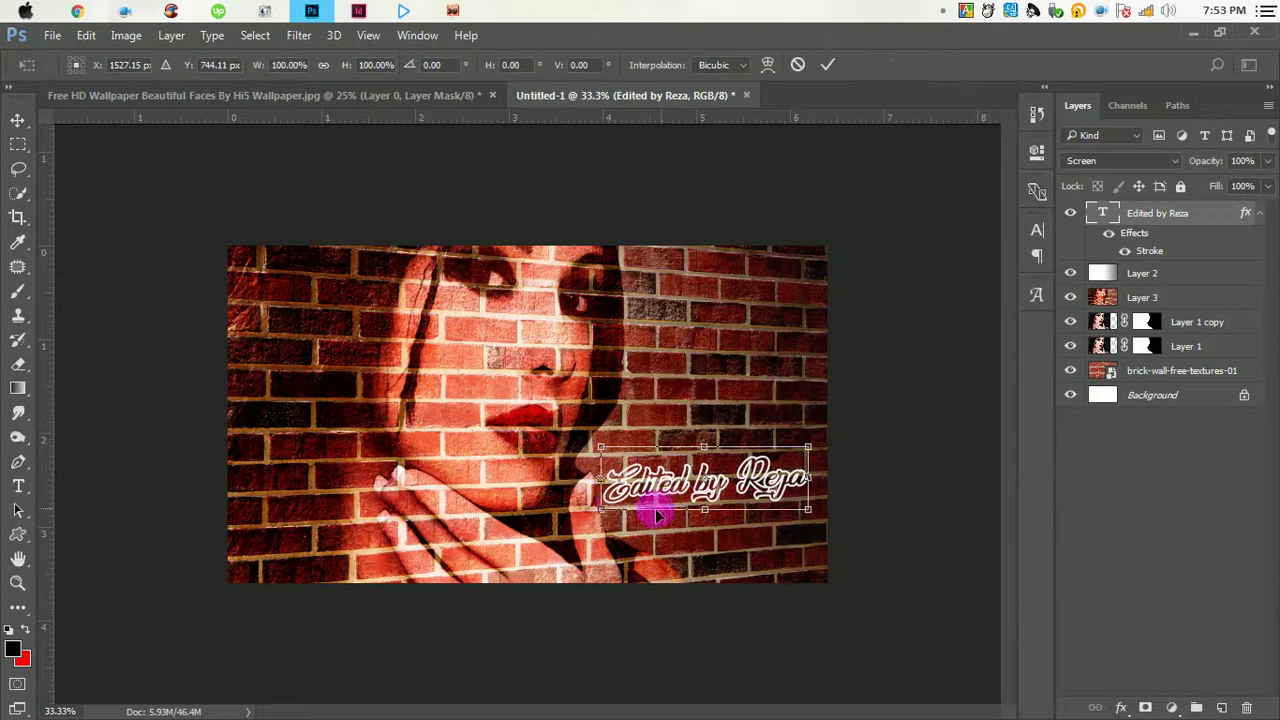
left_click_drag(601, 450, 588, 441)
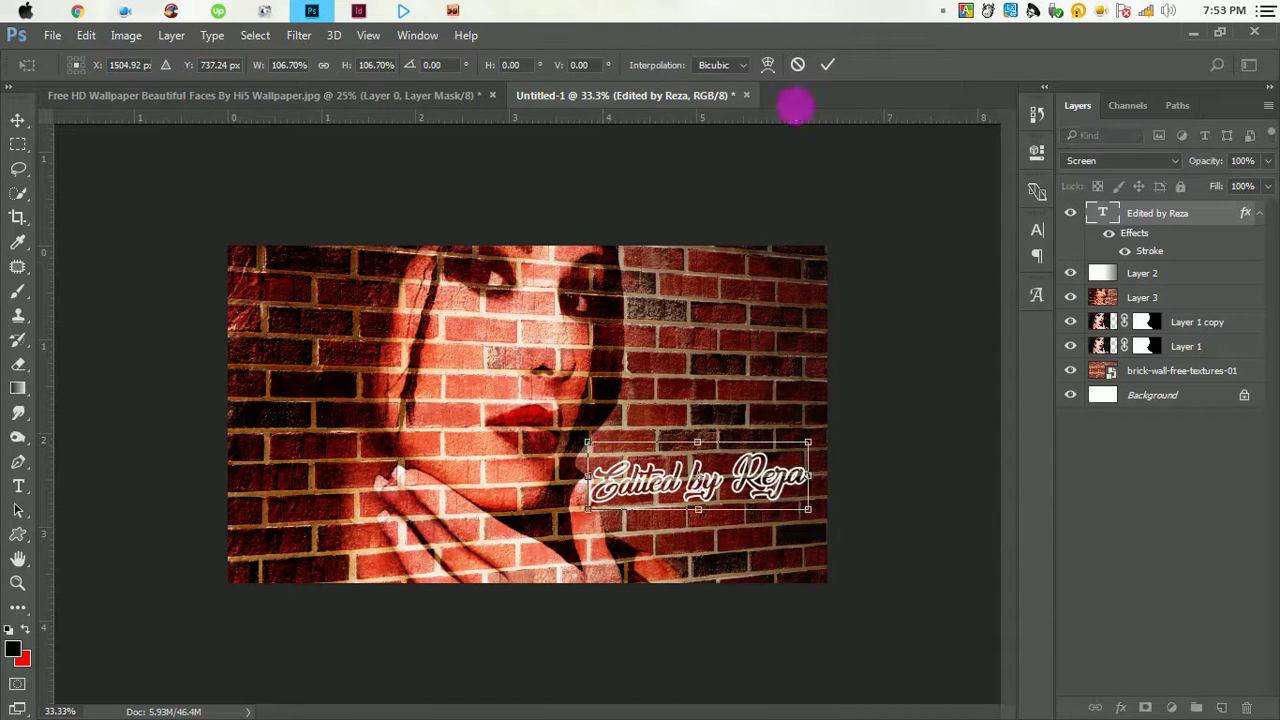
left_click_drag(940, 414, 940, 428)
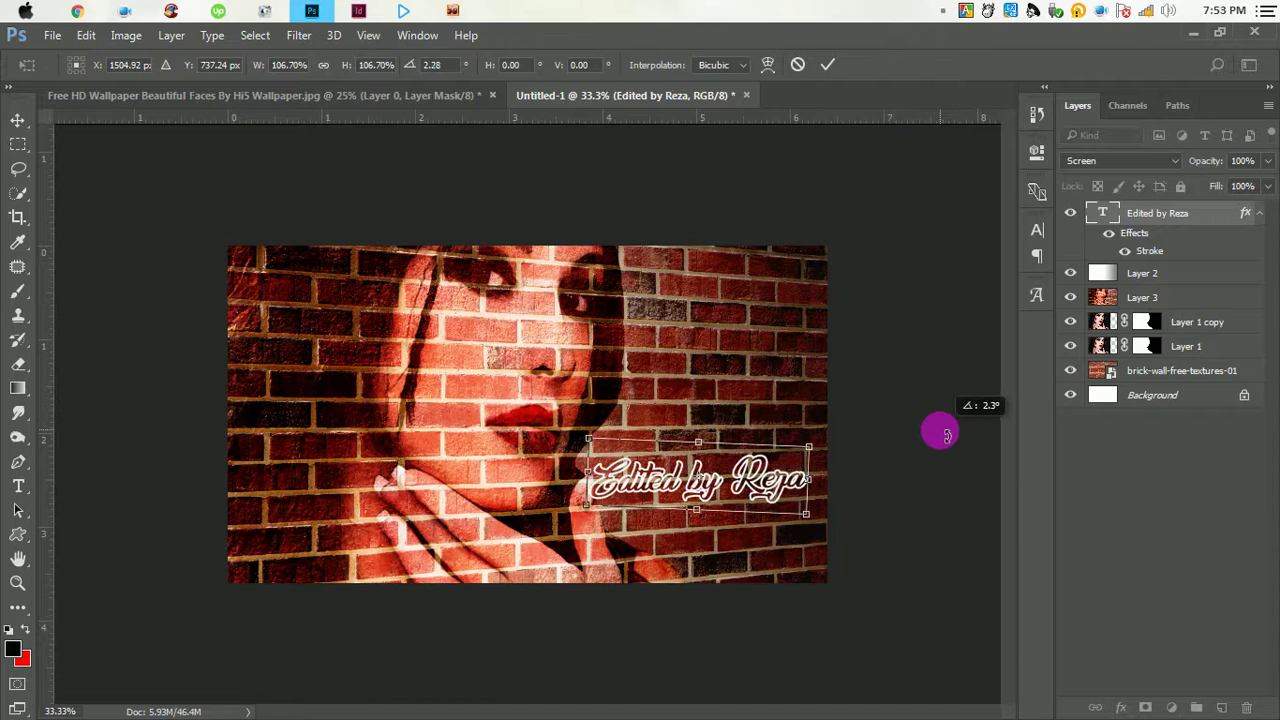
left_click(828, 64)
key("ctrl")
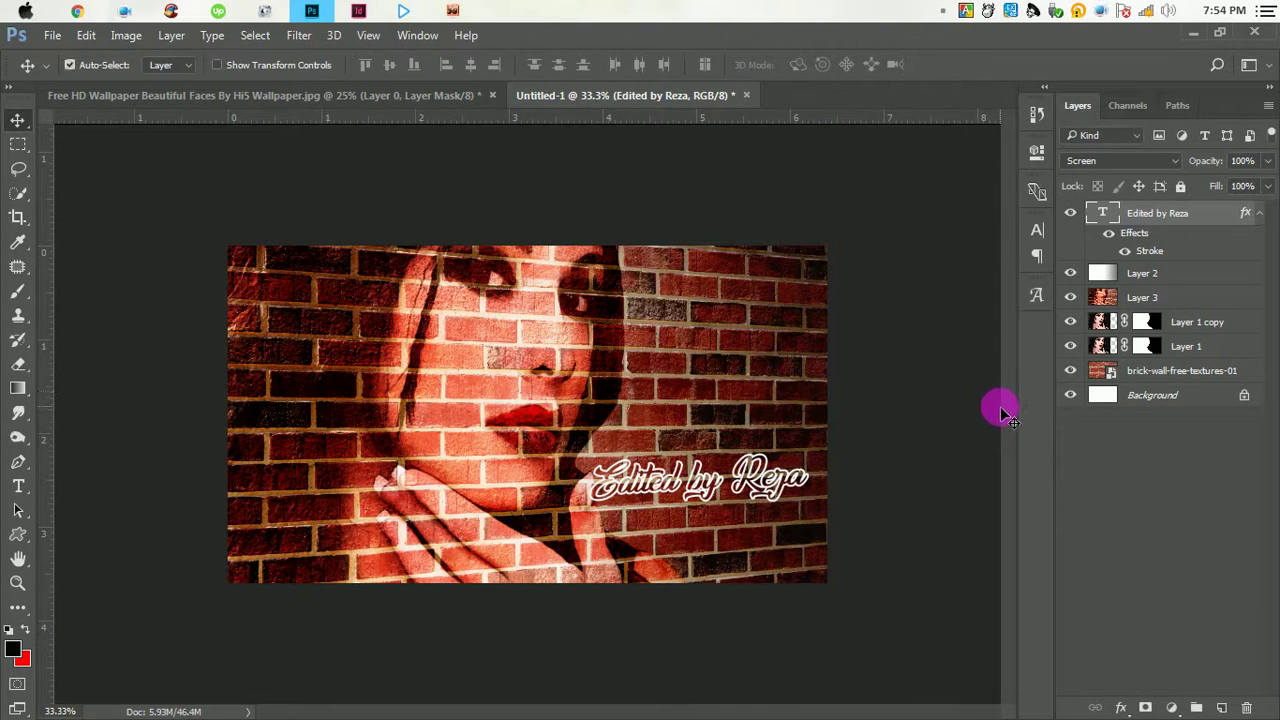